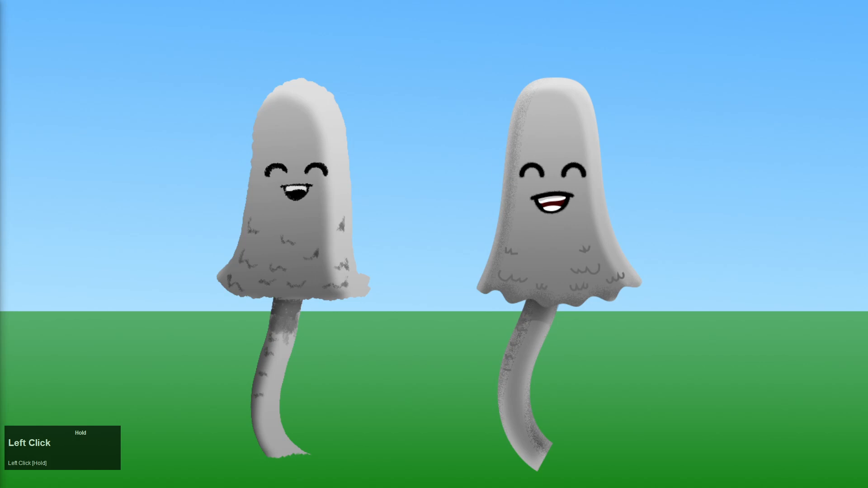
Look over the two finished mushrooms in full screen and return to the standard workspace view.
{"action": "left_click_drag", "start_coordinate": [4, 45], "coordinate": [3, 309]}
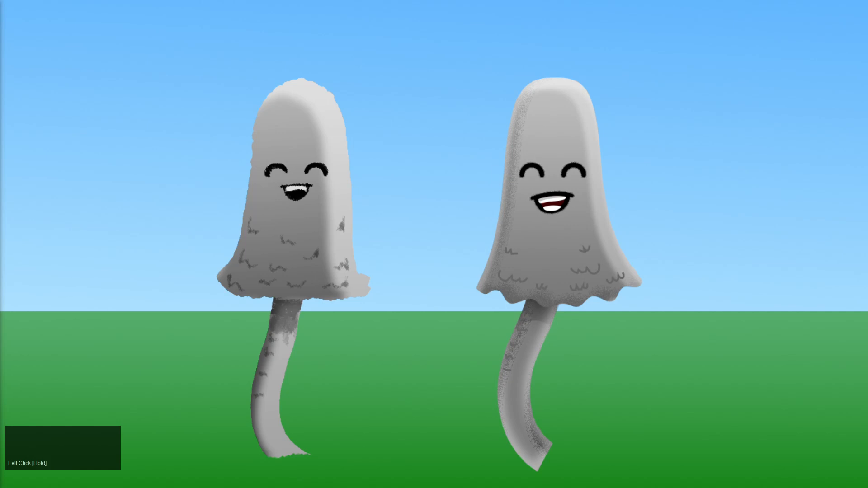
{"action": "scroll", "coordinate": [372, 350], "scroll_direction": "down", "scroll_amount": 2}
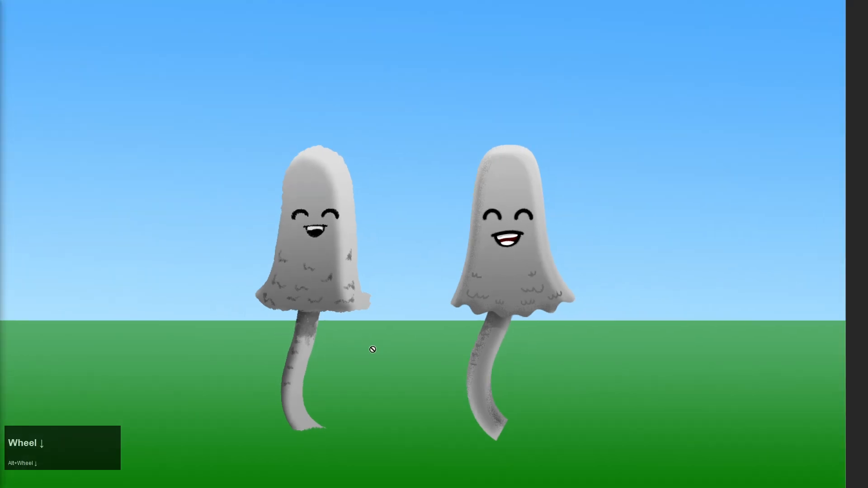
{"action": "scroll", "coordinate": [372, 349], "scroll_direction": "up", "scroll_amount": 2}
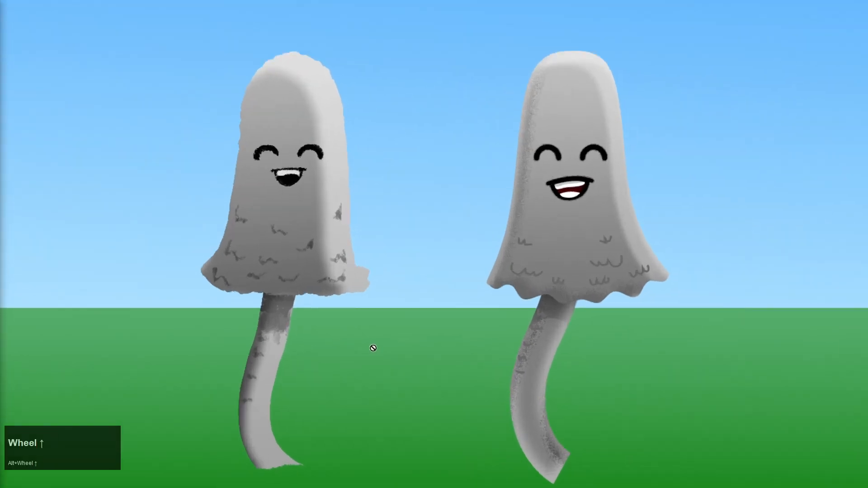
{"action": "scroll", "coordinate": [373, 348], "scroll_direction": "down", "scroll_amount": 2}
{"action": "key", "text": "f"}
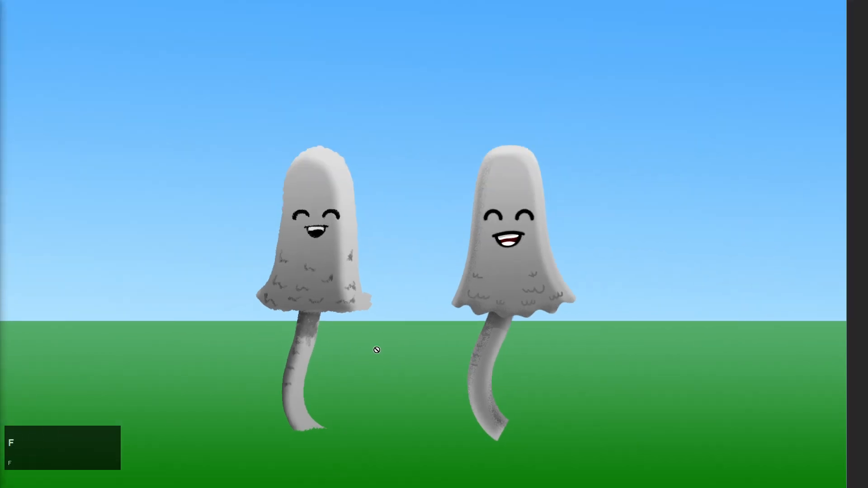
{"action": "left_click", "coordinate": [378, 349]}
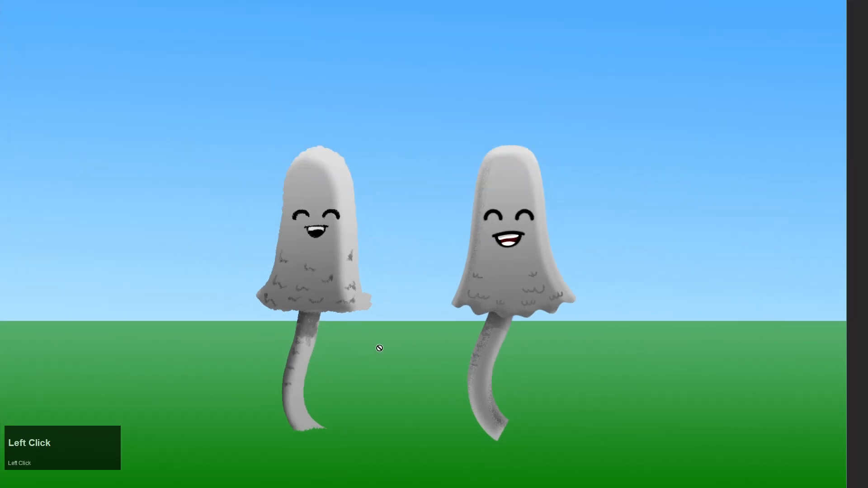
{"action": "key", "text": "f"}
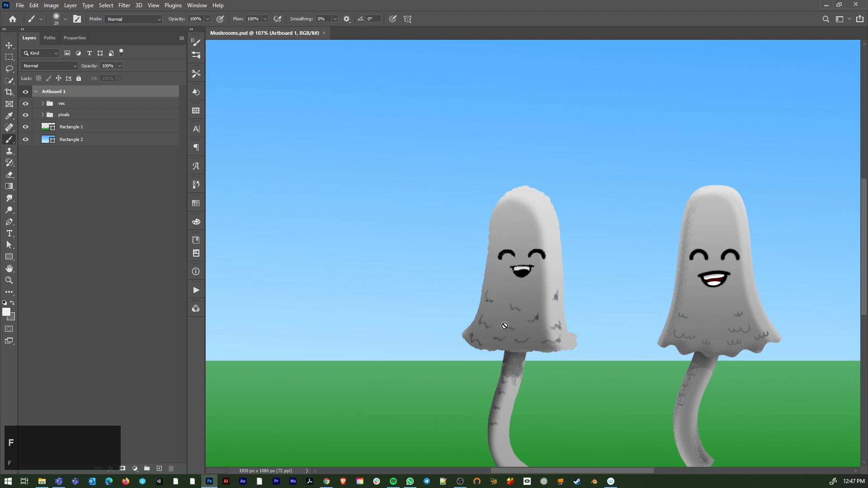
Hide the vec group and examine the pixel-painted mushroom on its own.
{"action": "scroll", "coordinate": [533, 323], "scroll_direction": "down", "scroll_amount": 1}
{"action": "scroll", "coordinate": [533, 323], "scroll_direction": "up", "scroll_amount": 3}
{"action": "scroll", "coordinate": [533, 322], "scroll_direction": "up", "scroll_amount": 2}
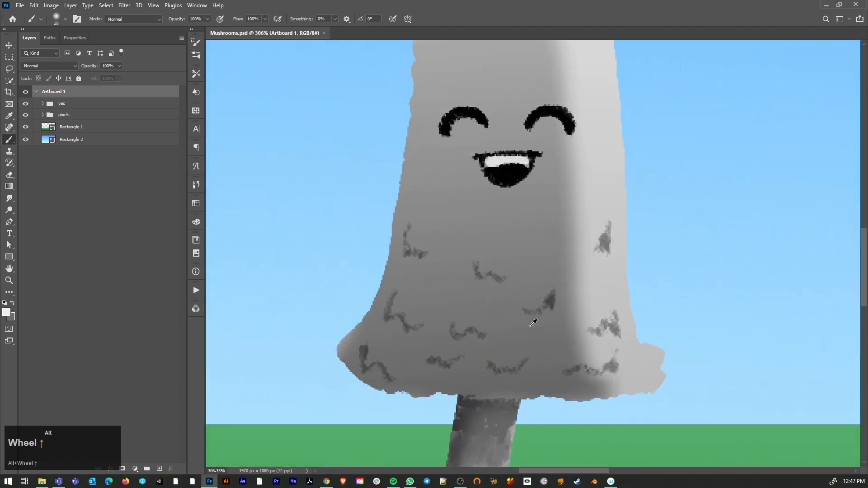
{"action": "scroll", "coordinate": [533, 322], "scroll_direction": "down", "scroll_amount": 1}
{"action": "left_click", "coordinate": [25, 104]}
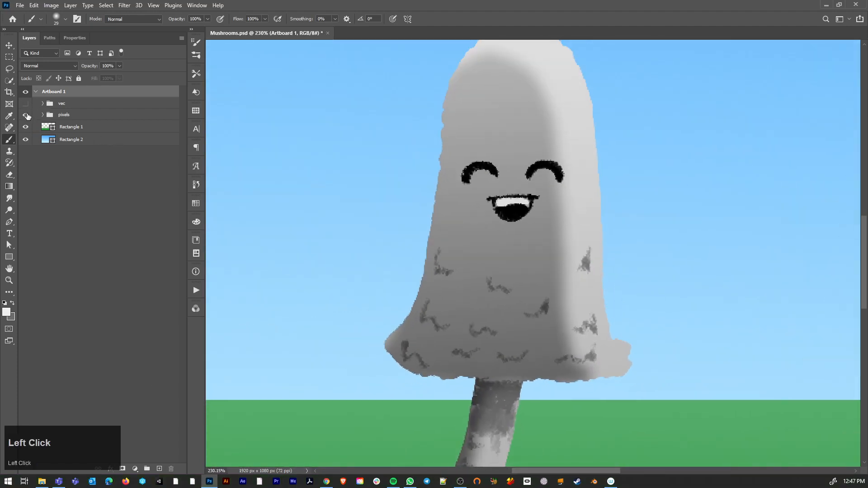
{"action": "left_click", "coordinate": [26, 115]}
{"action": "left_click", "coordinate": [25, 115]}
{"action": "scroll", "coordinate": [620, 253], "scroll_direction": "down", "scroll_amount": 2}
{"action": "scroll", "coordinate": [620, 253], "scroll_direction": "down", "scroll_amount": 2}
{"action": "key", "text": "space"}
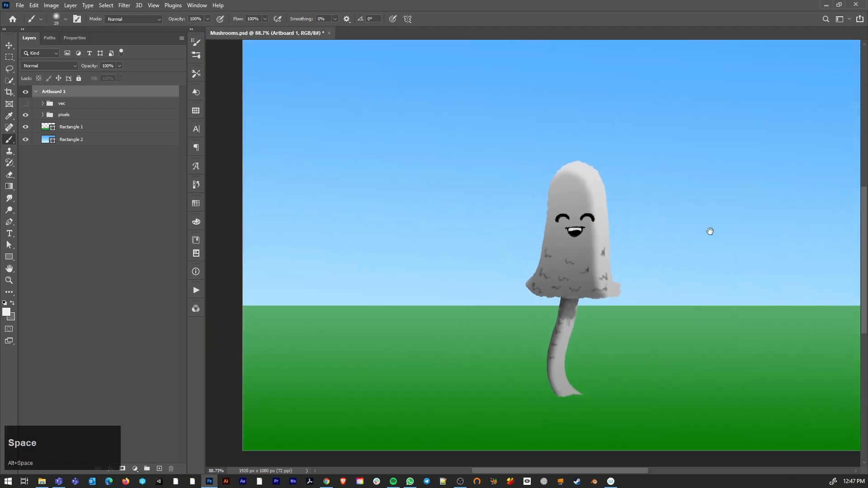
{"action": "left_click_drag", "start_coordinate": [709, 230], "coordinate": [500, 244]}
Show the vec group, examine its mushroom with the pixels group hidden, and make the pixels group visible again.
{"action": "left_click", "coordinate": [25, 104]}
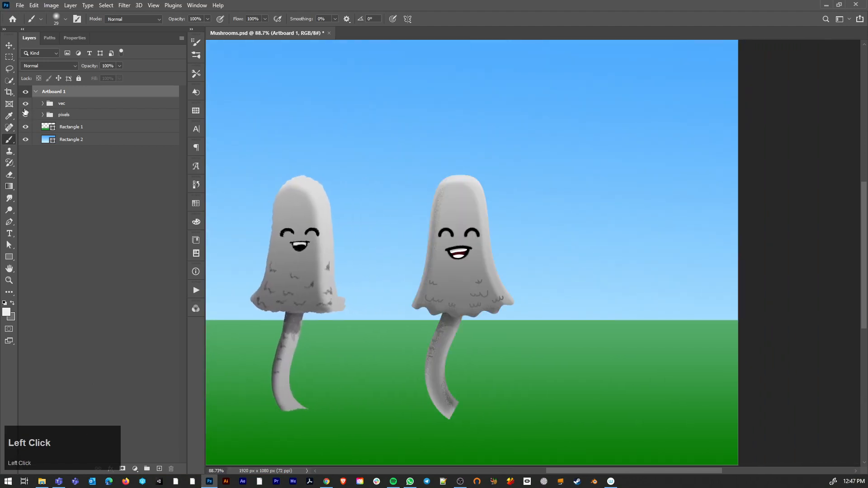
{"action": "left_click", "coordinate": [26, 115]}
{"action": "scroll", "coordinate": [475, 285], "scroll_direction": "up", "scroll_amount": 4}
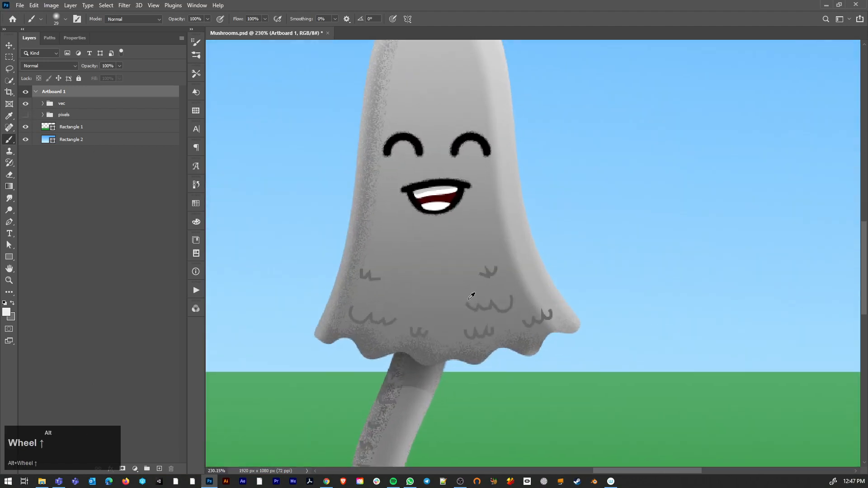
{"action": "scroll", "coordinate": [471, 295], "scroll_direction": "up", "scroll_amount": 2}
{"action": "scroll", "coordinate": [406, 324], "scroll_direction": "down", "scroll_amount": 3}
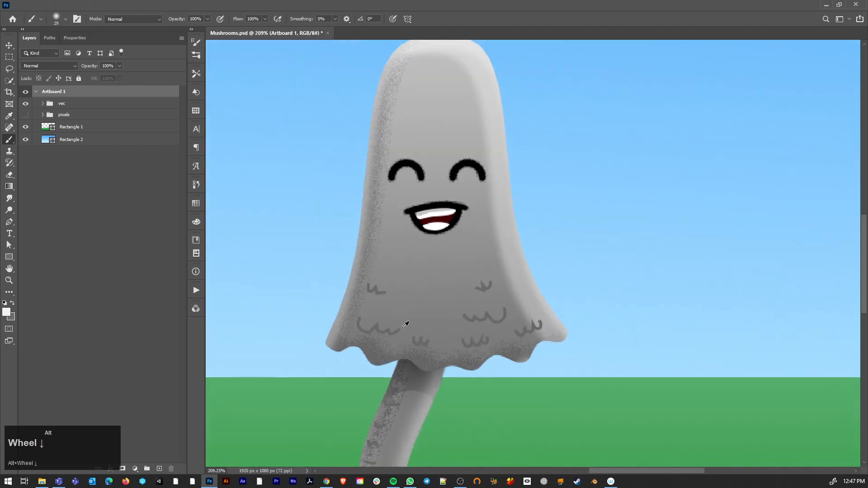
{"action": "scroll", "coordinate": [405, 325], "scroll_direction": "down", "scroll_amount": 4}
{"action": "key", "text": "space"}
{"action": "left_click_drag", "start_coordinate": [345, 285], "coordinate": [490, 269]}
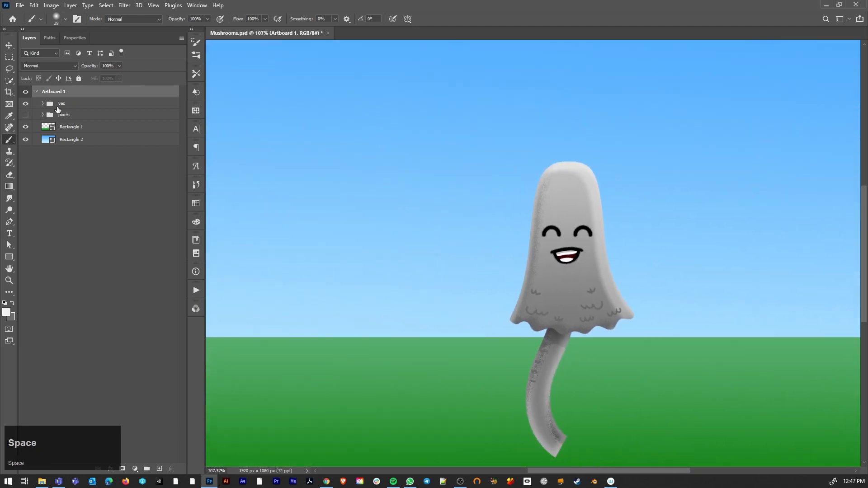
{"action": "left_click", "coordinate": [26, 114]}
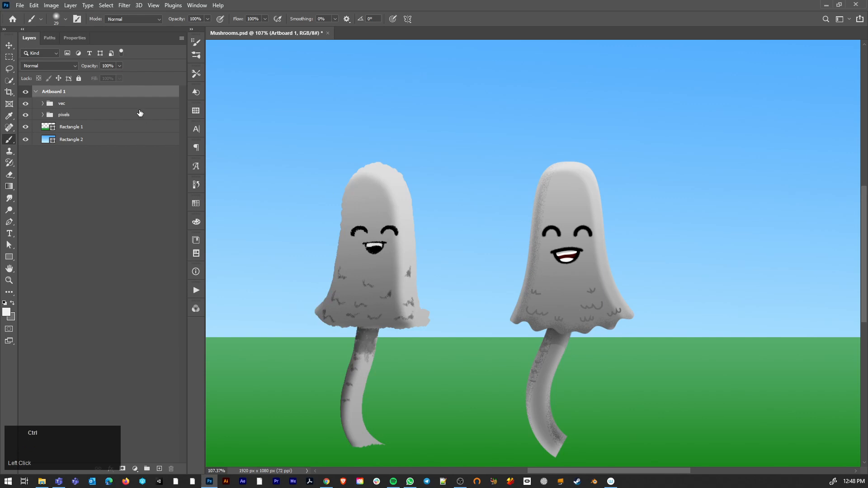
Create a new document from the Web Large preset, 1920 x 1080 px at 72 ppi.
{"action": "key", "text": "ctrl+n"}
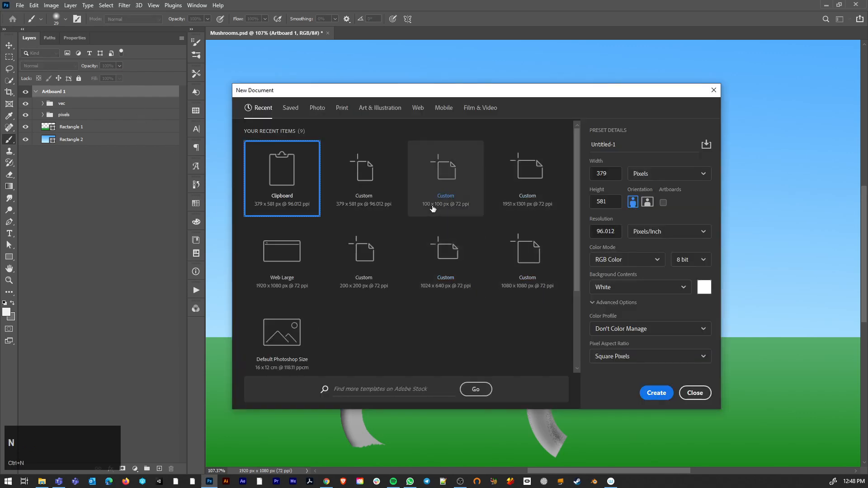
{"action": "left_click", "coordinate": [410, 107]}
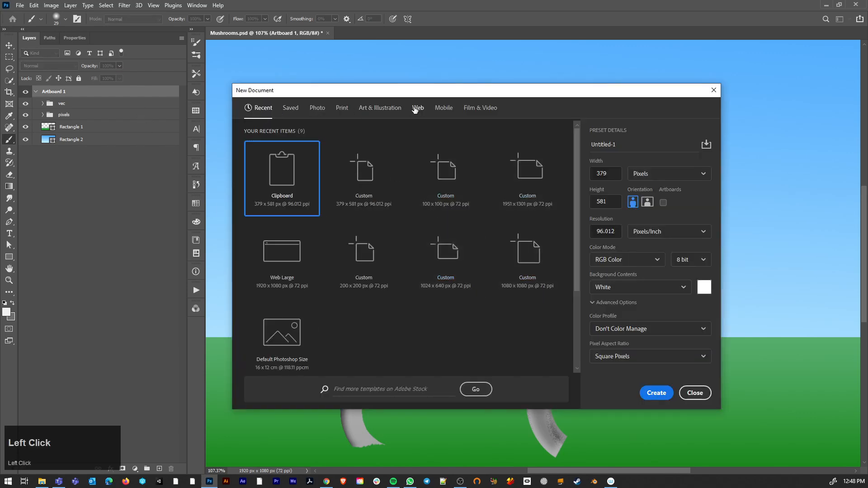
{"action": "left_click", "coordinate": [369, 182]}
{"action": "left_click", "coordinate": [653, 391]}
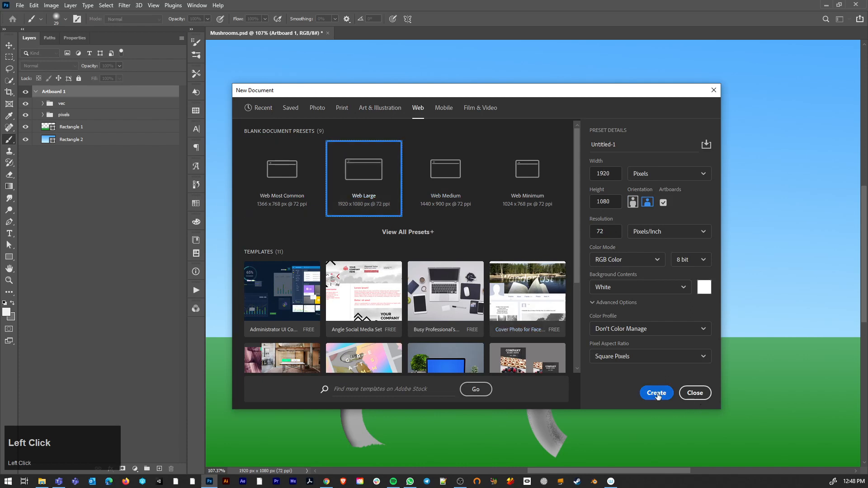
Draw a rectangle about 2054 x 386 px across the lower part of the artboard and fill it with dark green.
{"action": "left_click", "coordinate": [9, 256]}
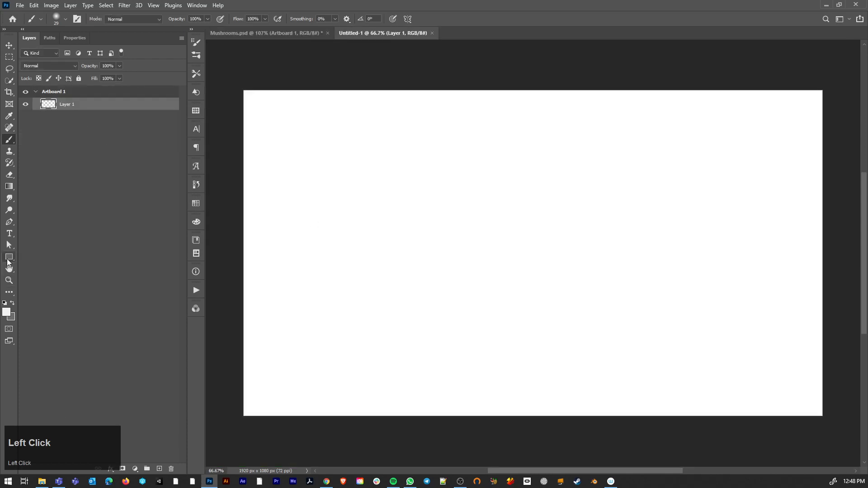
{"action": "left_click_drag", "start_coordinate": [226, 319], "coordinate": [844, 434]}
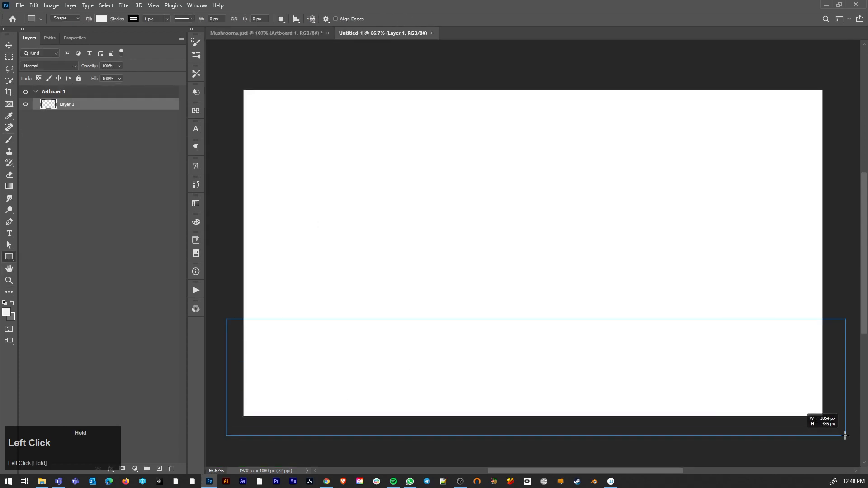
{"action": "left_click", "coordinate": [53, 132]}
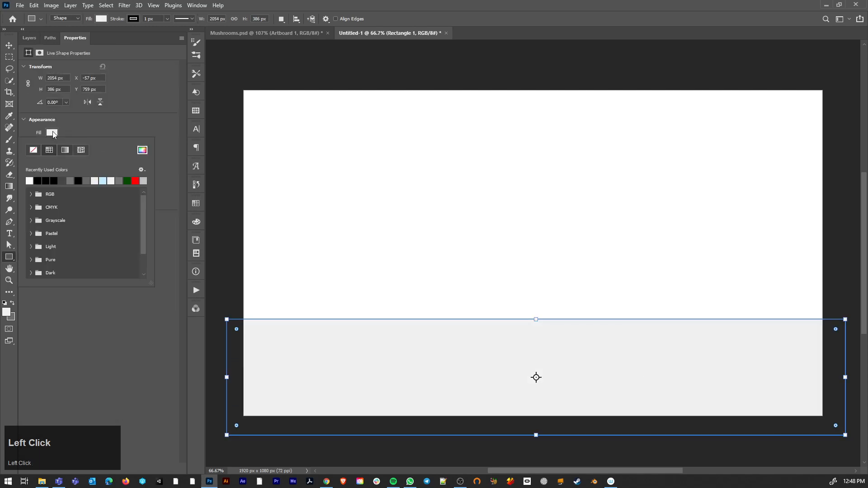
{"action": "left_click", "coordinate": [128, 181]}
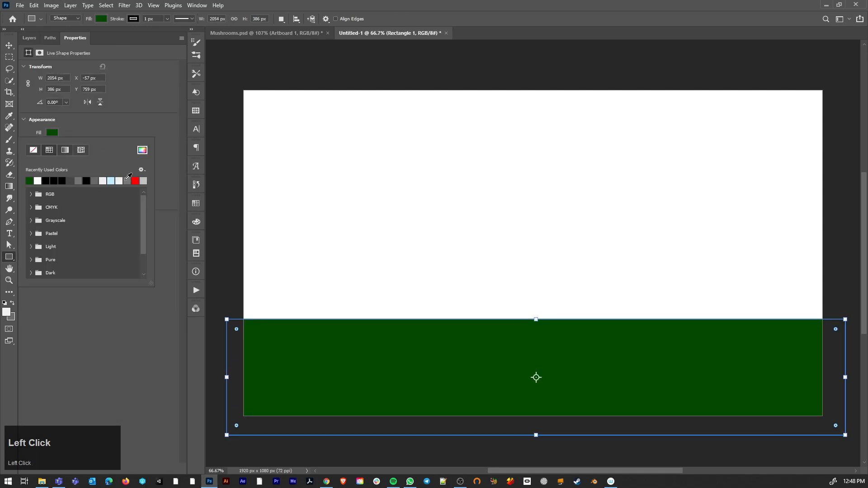
{"action": "left_click", "coordinate": [12, 49]}
{"action": "left_click", "coordinate": [28, 38]}
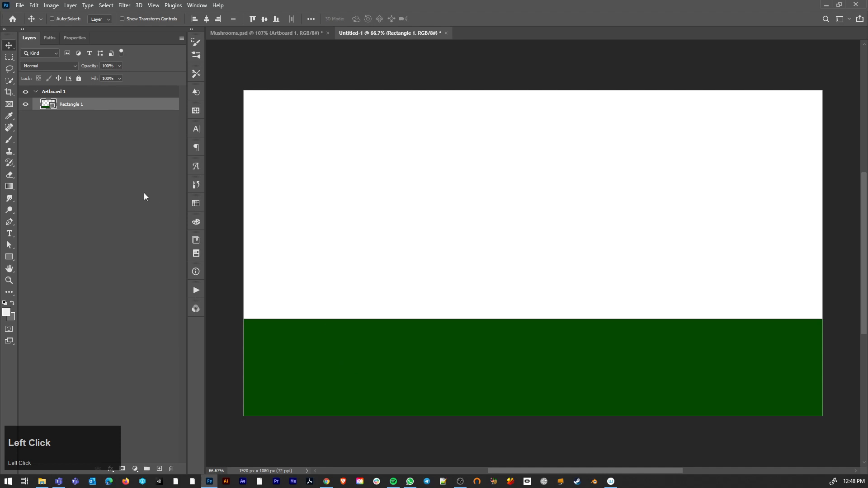
Switch the rectangle's fill to a linear gradient and set its starting colour stop to bright green #18ff00.
{"action": "key", "text": "p"}
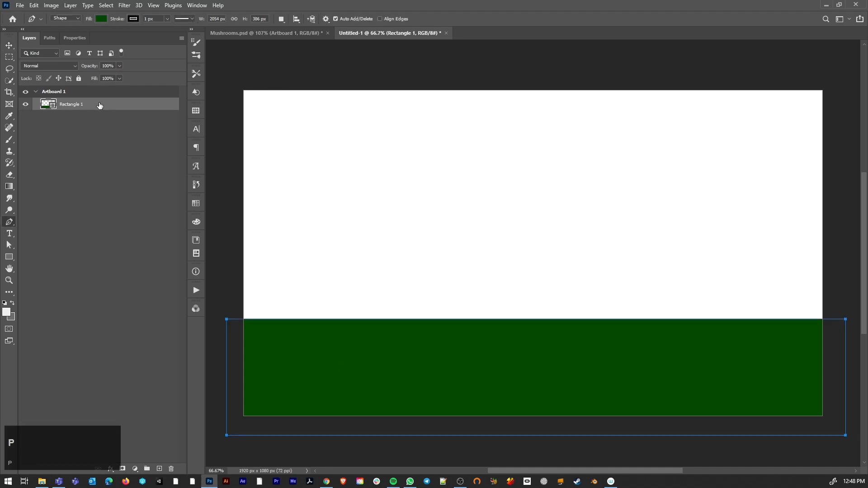
{"action": "left_click", "coordinate": [101, 18]}
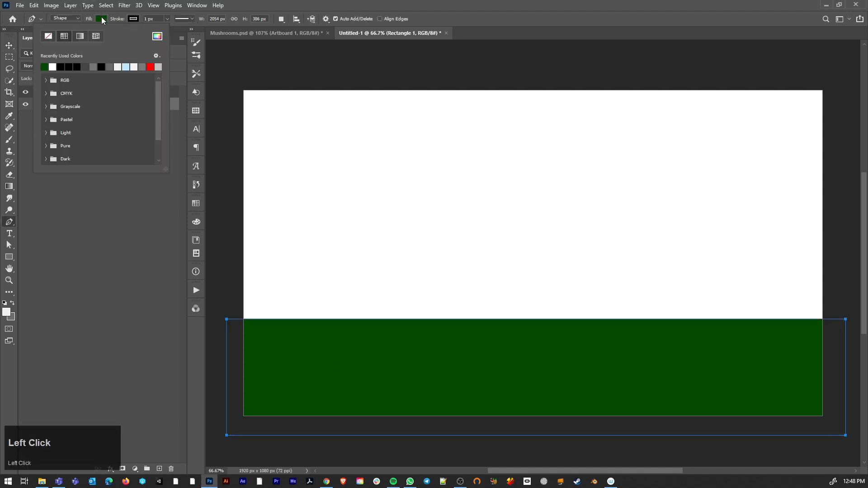
{"action": "left_click", "coordinate": [83, 34]}
{"action": "left_click", "coordinate": [75, 67]}
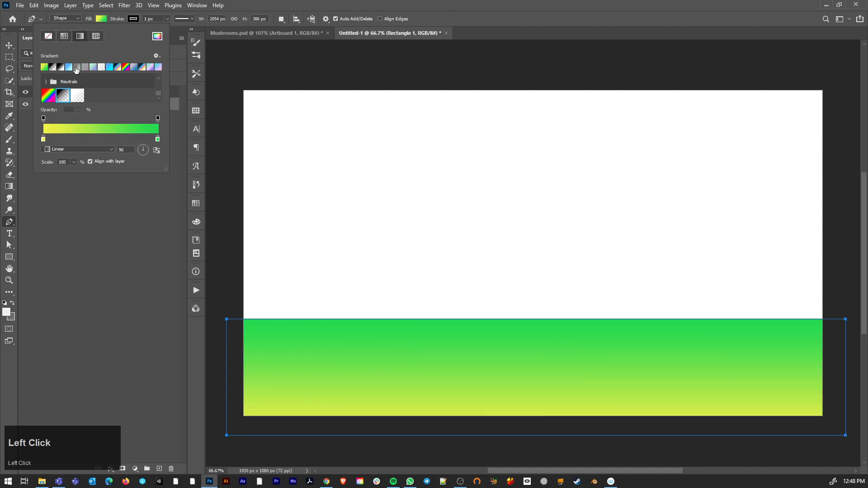
{"action": "double_click", "coordinate": [44, 139]}
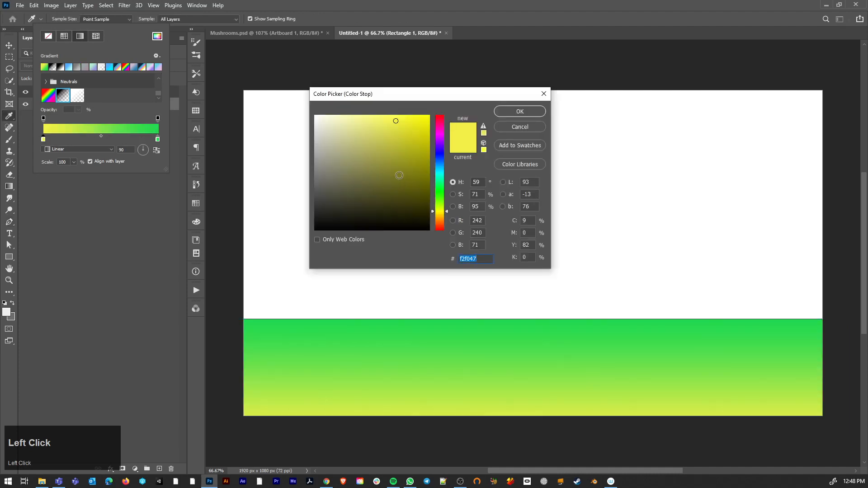
{"action": "left_click_drag", "start_coordinate": [442, 203], "coordinate": [446, 194]}
{"action": "left_click_drag", "start_coordinate": [404, 160], "coordinate": [433, 95]}
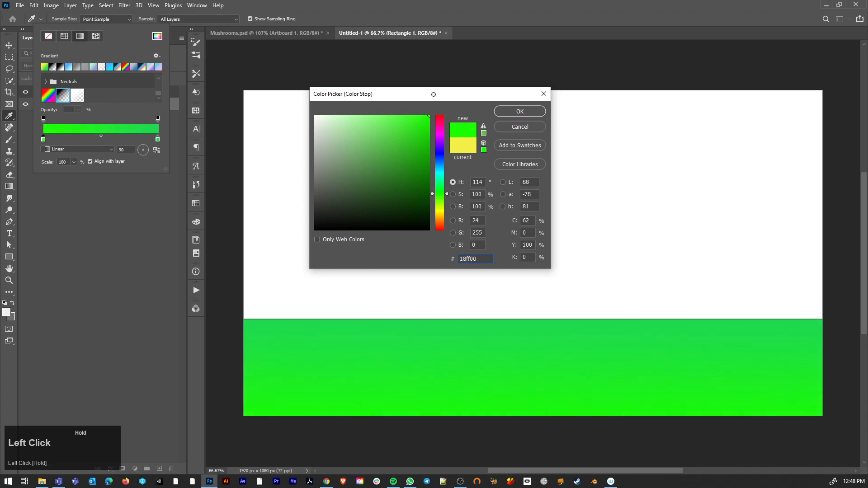
{"action": "left_click", "coordinate": [509, 113]}
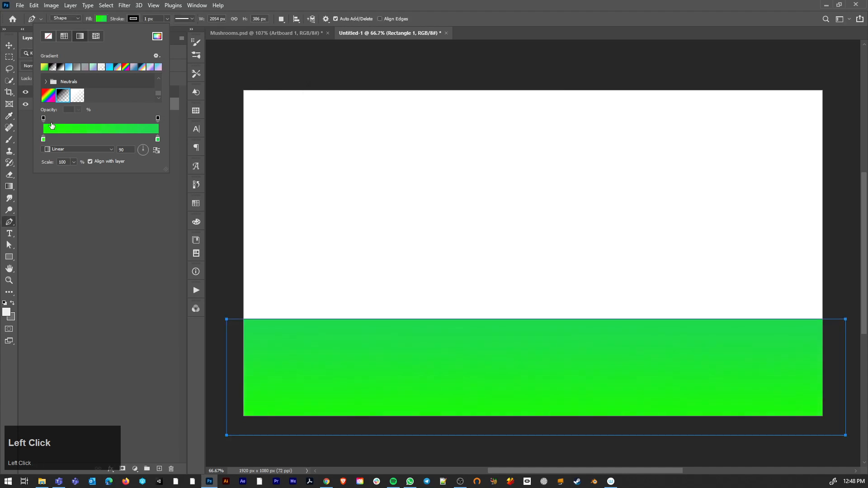
Set the gradient's end colour stop to #00ab2d and reverse the gradient's direction.
{"action": "double_click", "coordinate": [157, 139]}
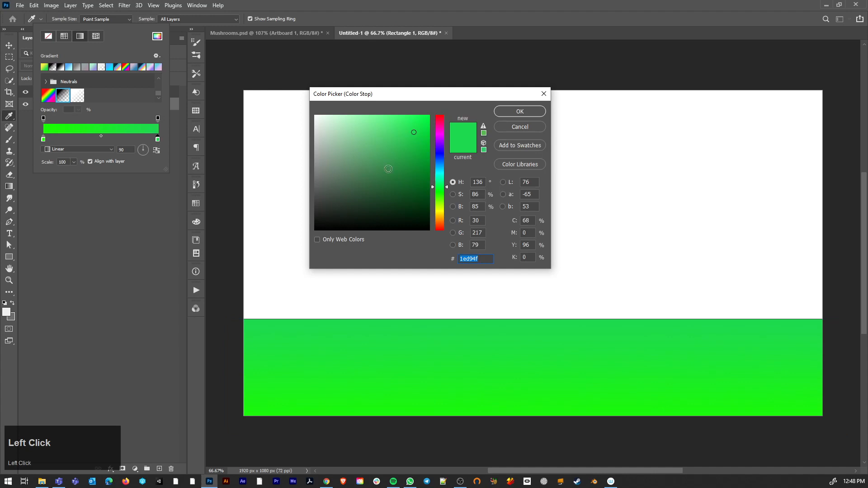
{"action": "mouse_move", "coordinate": [413, 152]}
{"action": "left_mouse_down"}
{"action": "mouse_move", "coordinate": [430, 130]}
{"action": "mouse_move", "coordinate": [430, 153]}
{"action": "left_mouse_up"}
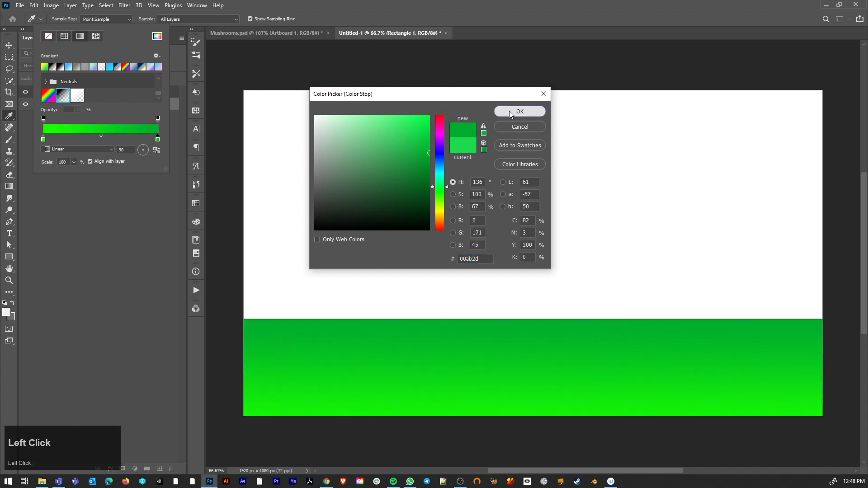
{"action": "left_click", "coordinate": [509, 112]}
{"action": "left_click", "coordinate": [156, 152]}
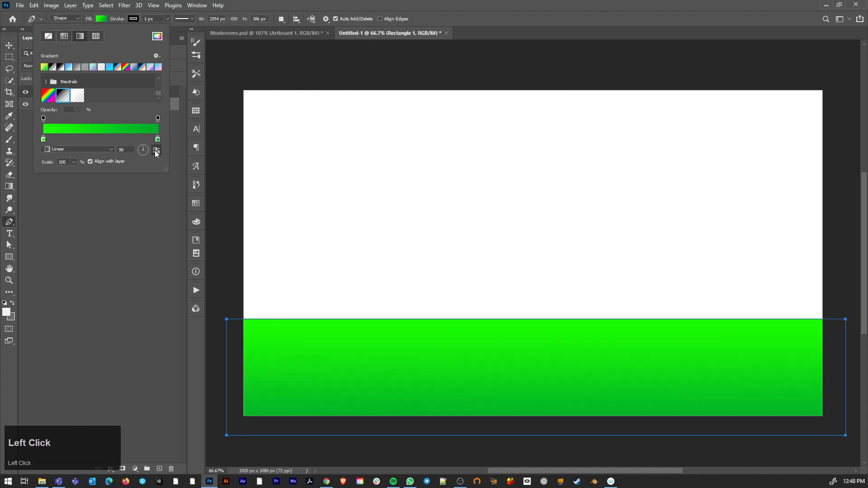
Change the gradient's starting colour stop to the muted green #7fac7b.
{"action": "double_click", "coordinate": [43, 139]}
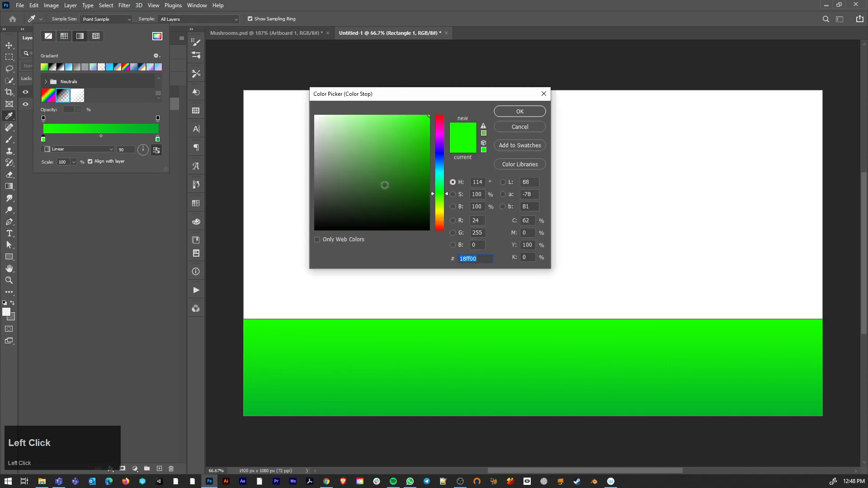
{"action": "mouse_move", "coordinate": [384, 185]}
{"action": "left_mouse_down"}
{"action": "mouse_move", "coordinate": [368, 120]}
{"action": "mouse_move", "coordinate": [333, 145]}
{"action": "mouse_move", "coordinate": [360, 158]}
{"action": "mouse_move", "coordinate": [347, 153]}
{"action": "left_mouse_up"}
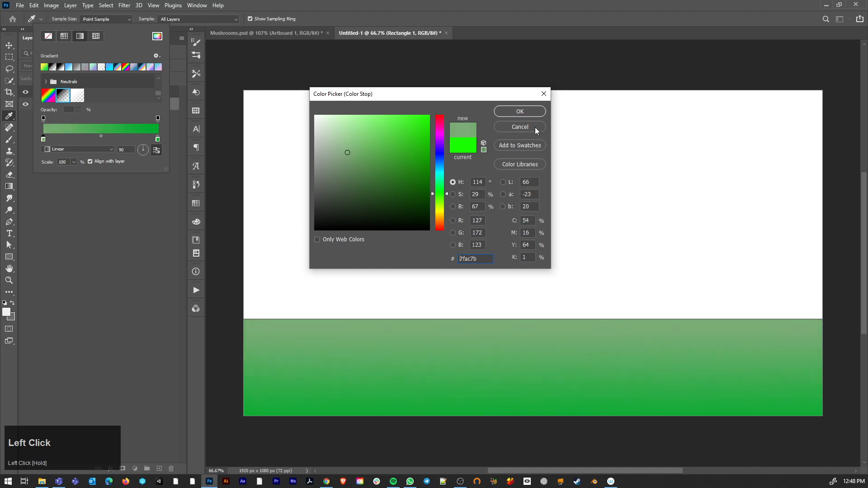
{"action": "left_click", "coordinate": [516, 112]}
Remove the ground rectangle's stroke and switch to the Move tool.
{"action": "left_click", "coordinate": [130, 20]}
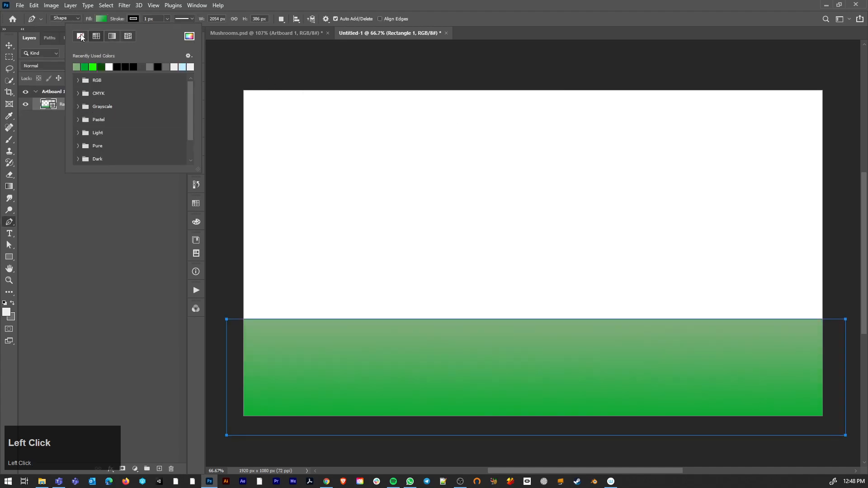
{"action": "left_click", "coordinate": [81, 37]}
{"action": "left_click", "coordinate": [9, 45]}
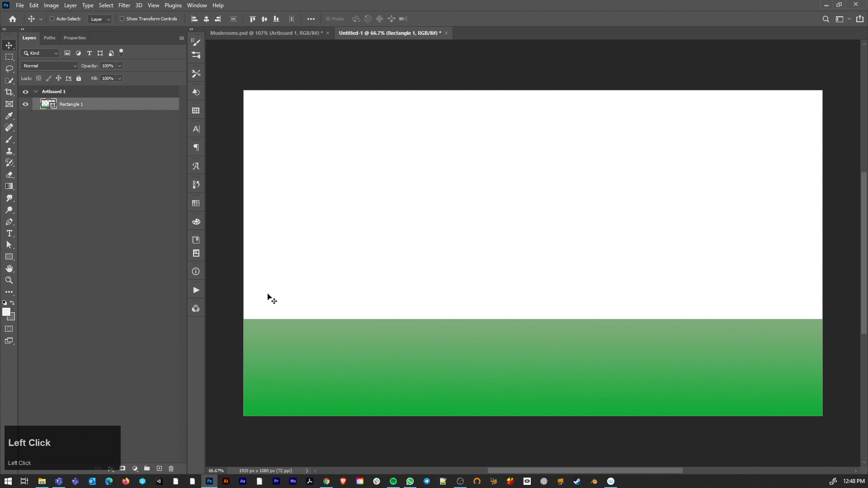
Draw a sky rectangle about 2009 x 939 px over the upper part of the artboard and fill it with the light-blue preset gradient.
{"action": "left_click", "coordinate": [10, 259]}
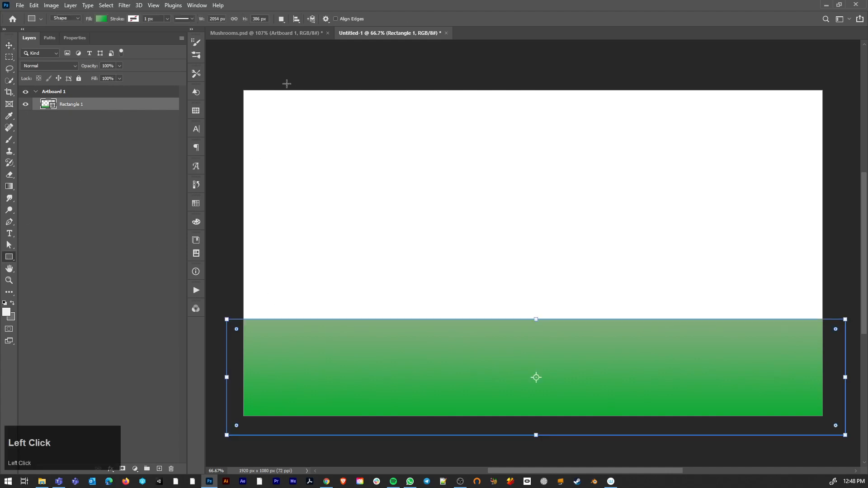
{"action": "left_click_drag", "start_coordinate": [225, 83], "coordinate": [830, 365]}
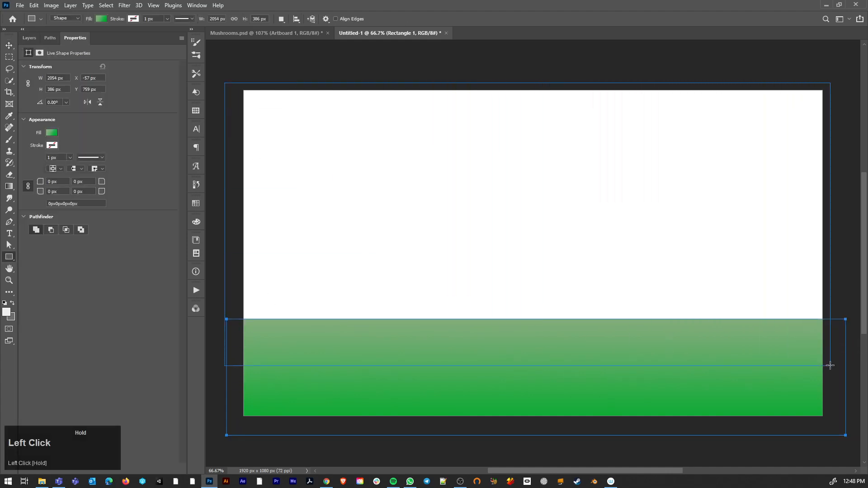
{"action": "left_click", "coordinate": [52, 132]}
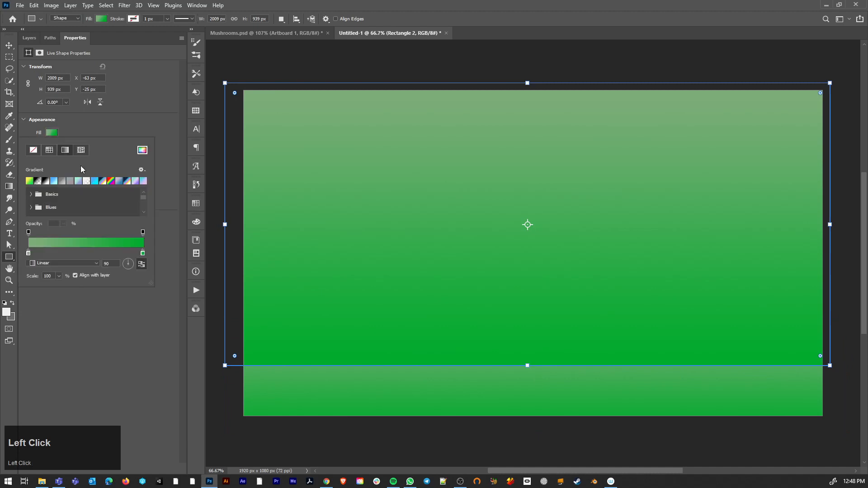
{"action": "left_click", "coordinate": [55, 182]}
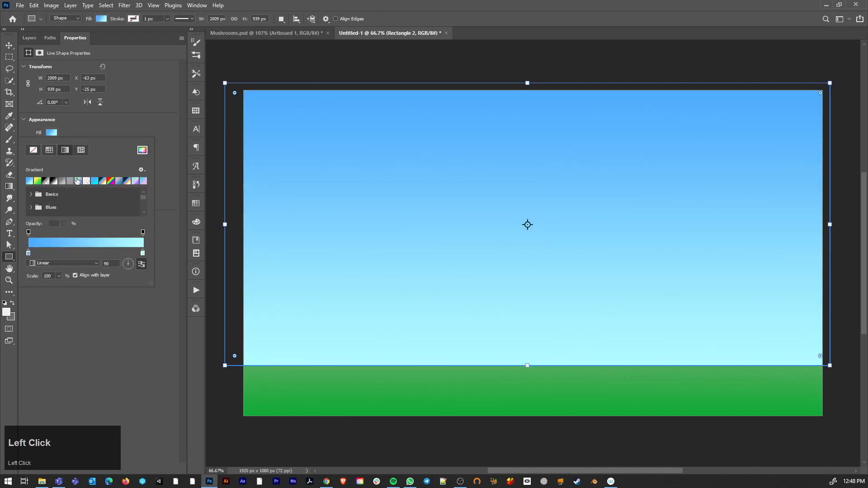
{"action": "left_click", "coordinate": [108, 302]}
Move the sky rectangle's layer below the ground rectangle's layer and switch to the Move tool.
{"action": "left_click", "coordinate": [29, 38]}
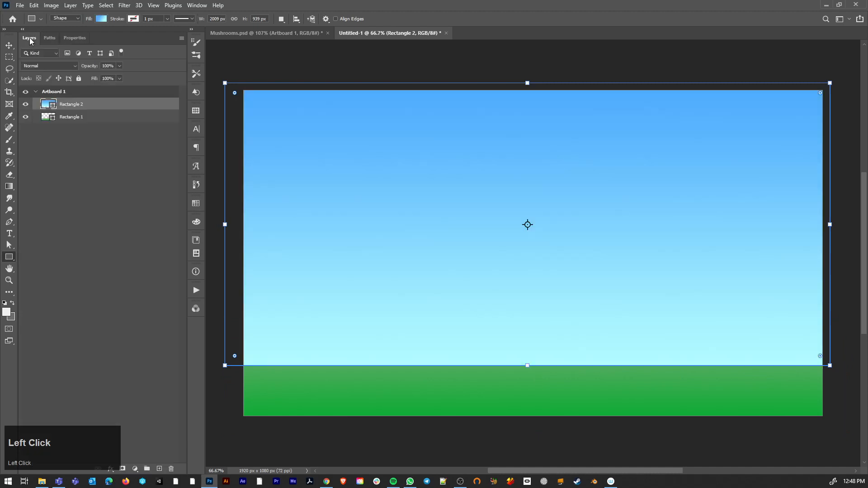
{"action": "left_click_drag", "start_coordinate": [73, 103], "coordinate": [84, 126]}
{"action": "key", "text": "v"}
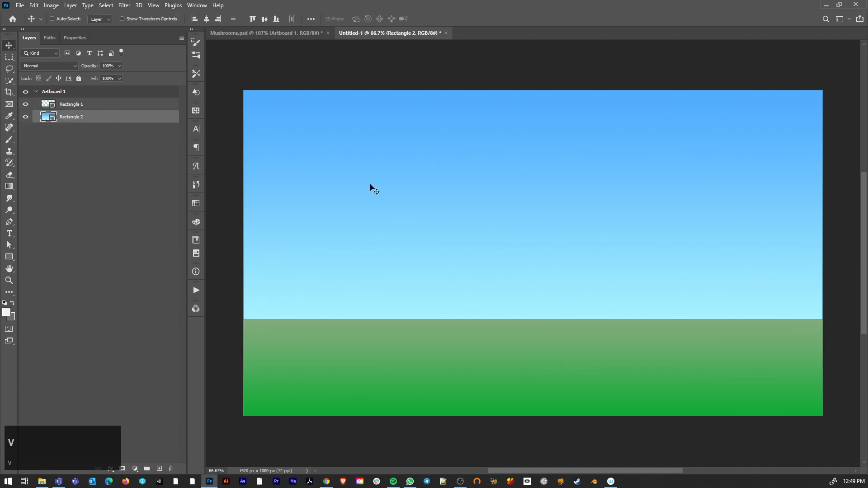
{"action": "left_click", "coordinate": [317, 82]}
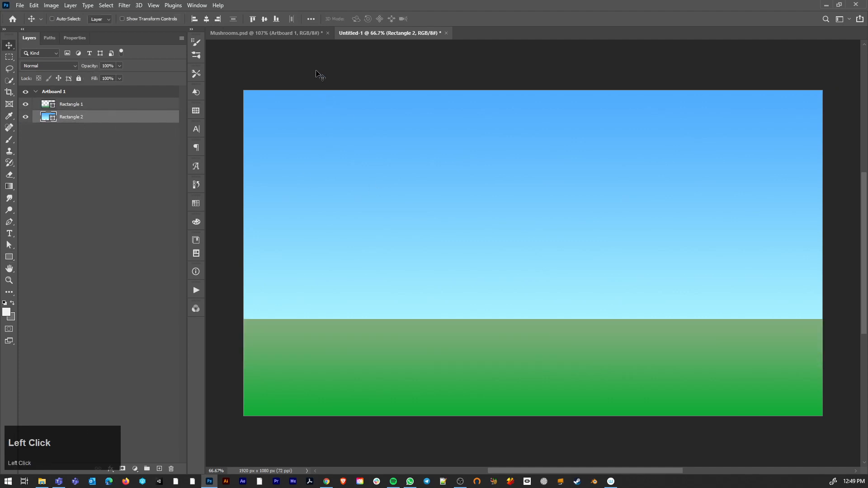
Add a new layer above both rectangles and paint a solid off-white mushroom cap with the 29 px soft round brush.
{"action": "left_click", "coordinate": [158, 469]}
{"action": "left_click_drag", "start_coordinate": [89, 118], "coordinate": [91, 100]}
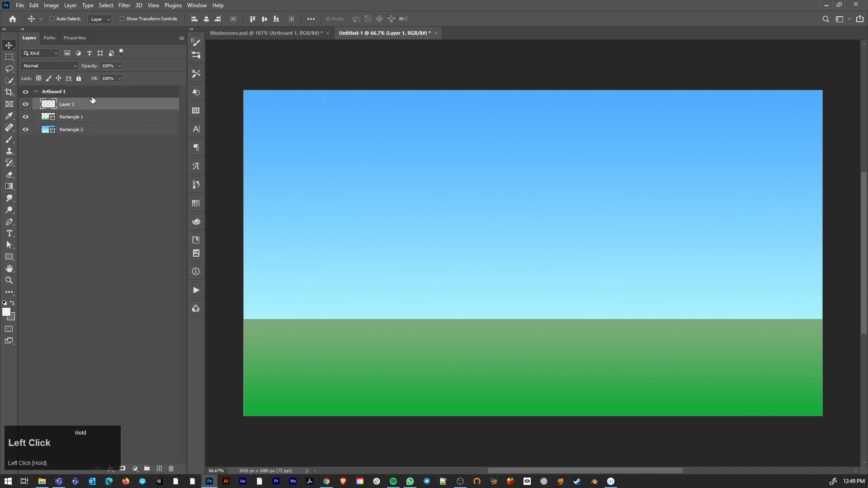
{"action": "key", "text": "b"}
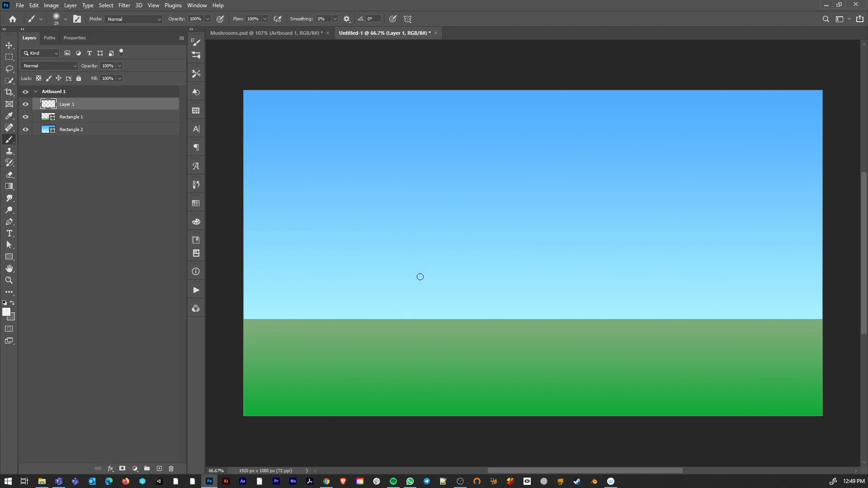
{"action": "mouse_move", "coordinate": [420, 277]}
{"action": "left_mouse_down"}
{"action": "mouse_move", "coordinate": [426, 226]}
{"action": "mouse_move", "coordinate": [471, 218]}
{"action": "mouse_move", "coordinate": [485, 278]}
{"action": "left_mouse_up"}
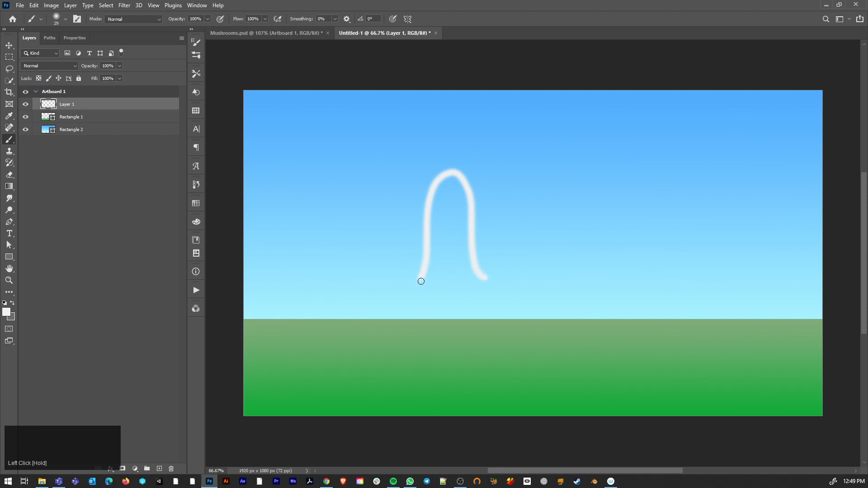
{"action": "left_click_drag", "start_coordinate": [421, 281], "coordinate": [476, 275]}
{"action": "mouse_move", "coordinate": [436, 183]}
{"action": "left_mouse_down"}
{"action": "mouse_move", "coordinate": [430, 228]}
{"action": "mouse_move", "coordinate": [435, 275]}
{"action": "mouse_move", "coordinate": [442, 188]}
{"action": "mouse_move", "coordinate": [444, 249]}
{"action": "mouse_move", "coordinate": [451, 252]}
{"action": "mouse_move", "coordinate": [454, 189]}
{"action": "mouse_move", "coordinate": [466, 262]}
{"action": "mouse_move", "coordinate": [455, 190]}
{"action": "mouse_move", "coordinate": [439, 181]}
{"action": "mouse_move", "coordinate": [427, 197]}
{"action": "mouse_move", "coordinate": [415, 273]}
{"action": "mouse_move", "coordinate": [429, 181]}
{"action": "mouse_move", "coordinate": [443, 169]}
{"action": "mouse_move", "coordinate": [462, 178]}
{"action": "mouse_move", "coordinate": [472, 269]}
{"action": "left_mouse_up"}
{"action": "mouse_move", "coordinate": [419, 272]}
{"action": "left_mouse_down"}
{"action": "mouse_move", "coordinate": [435, 201]}
{"action": "mouse_move", "coordinate": [446, 184]}
{"action": "mouse_move", "coordinate": [438, 266]}
{"action": "mouse_move", "coordinate": [468, 267]}
{"action": "left_mouse_up"}
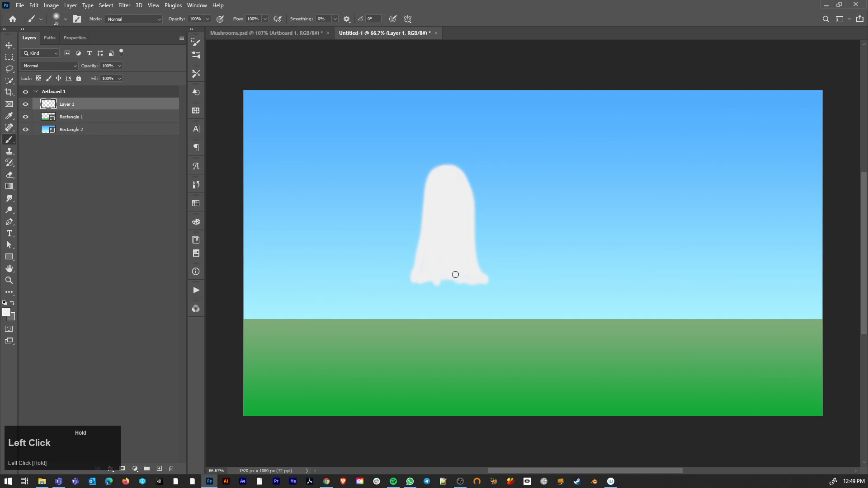
{"action": "left_click_drag", "start_coordinate": [455, 275], "coordinate": [475, 250]}
Add another layer and paint a slightly curved off-white stem from under the cap down onto the ground.
{"action": "left_click", "coordinate": [160, 468]}
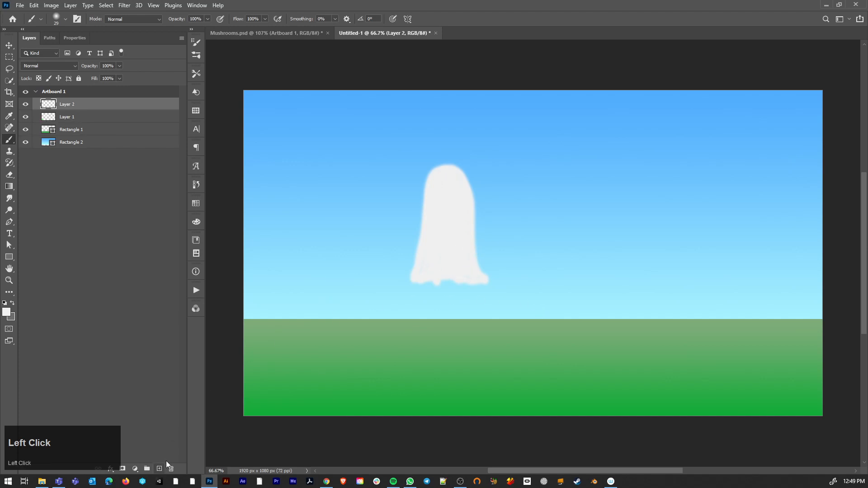
{"action": "mouse_move", "coordinate": [439, 281]}
{"action": "left_mouse_down"}
{"action": "mouse_move", "coordinate": [440, 318]}
{"action": "mouse_move", "coordinate": [425, 357]}
{"action": "mouse_move", "coordinate": [441, 358]}
{"action": "mouse_move", "coordinate": [455, 302]}
{"action": "mouse_move", "coordinate": [446, 281]}
{"action": "mouse_move", "coordinate": [434, 355]}
{"action": "left_mouse_up"}
{"action": "mouse_move", "coordinate": [446, 285]}
{"action": "left_mouse_down"}
{"action": "mouse_move", "coordinate": [447, 362]}
{"action": "mouse_move", "coordinate": [434, 366]}
{"action": "mouse_move", "coordinate": [449, 300]}
{"action": "mouse_move", "coordinate": [431, 353]}
{"action": "left_mouse_up"}
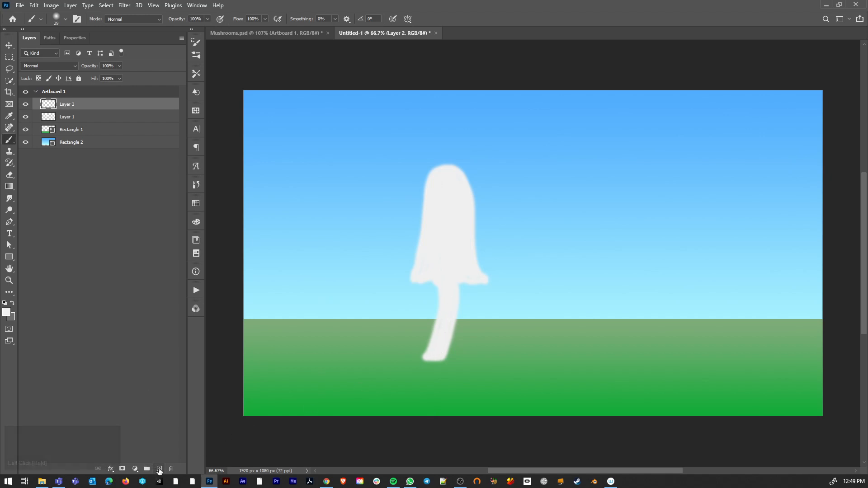
Swap to the dark grey colour and paint a shadow along the left side of the cap on its layer.
{"action": "key", "text": "x"}
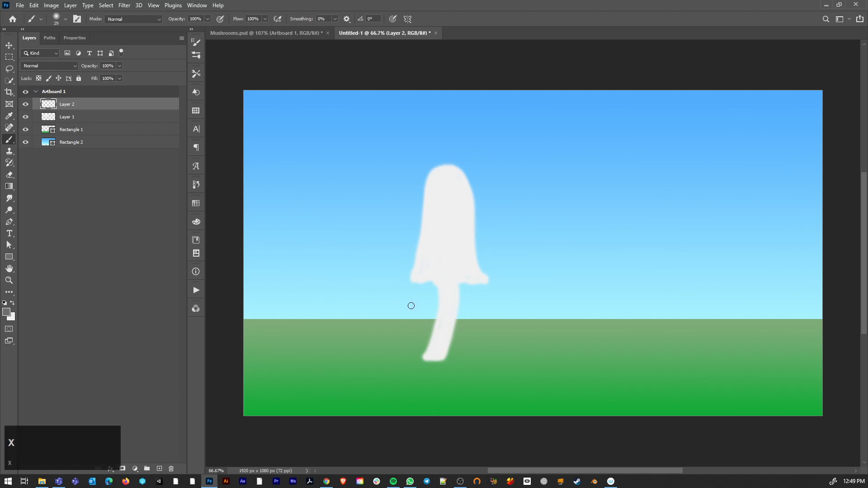
{"action": "left_click", "coordinate": [90, 117]}
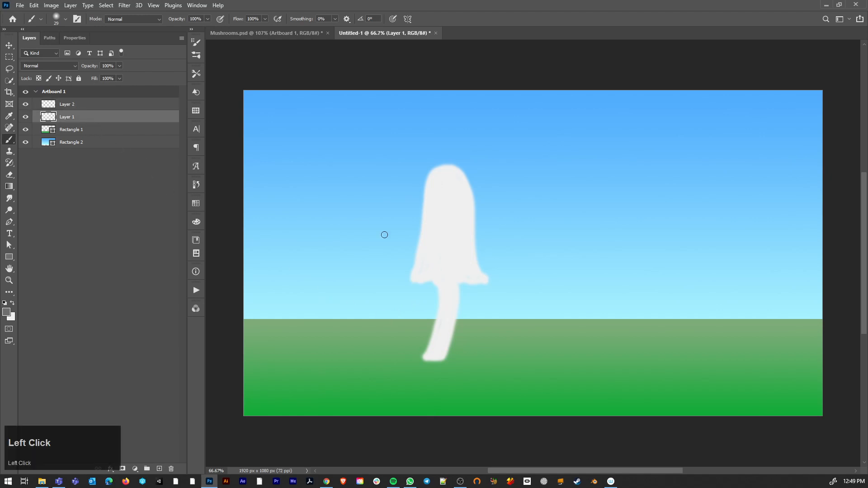
{"action": "mouse_move", "coordinate": [417, 276]}
{"action": "left_mouse_down"}
{"action": "mouse_move", "coordinate": [430, 192]}
{"action": "mouse_move", "coordinate": [421, 270]}
{"action": "mouse_move", "coordinate": [431, 275]}
{"action": "mouse_move", "coordinate": [430, 255]}
{"action": "mouse_move", "coordinate": [418, 262]}
{"action": "mouse_move", "coordinate": [433, 185]}
{"action": "mouse_move", "coordinate": [429, 277]}
{"action": "mouse_move", "coordinate": [438, 231]}
{"action": "mouse_move", "coordinate": [451, 270]}
{"action": "left_mouse_up"}
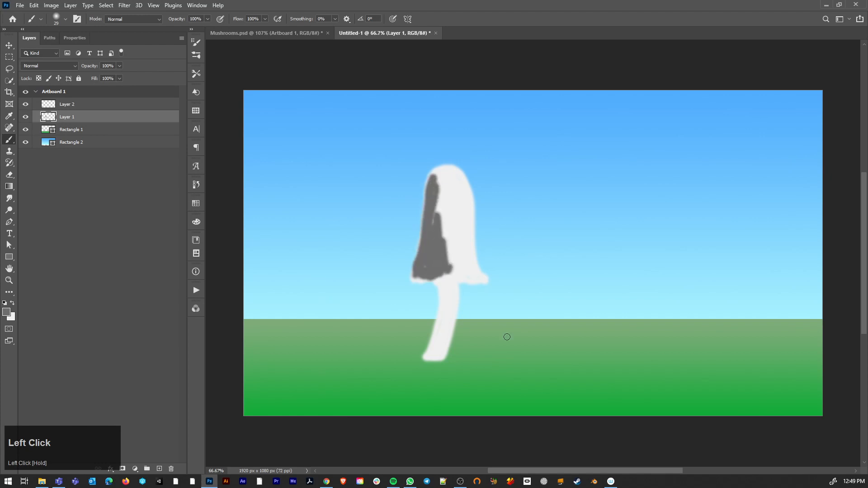
Delete the painted cap layer and the stem layer.
{"action": "key", "text": "Delete"}
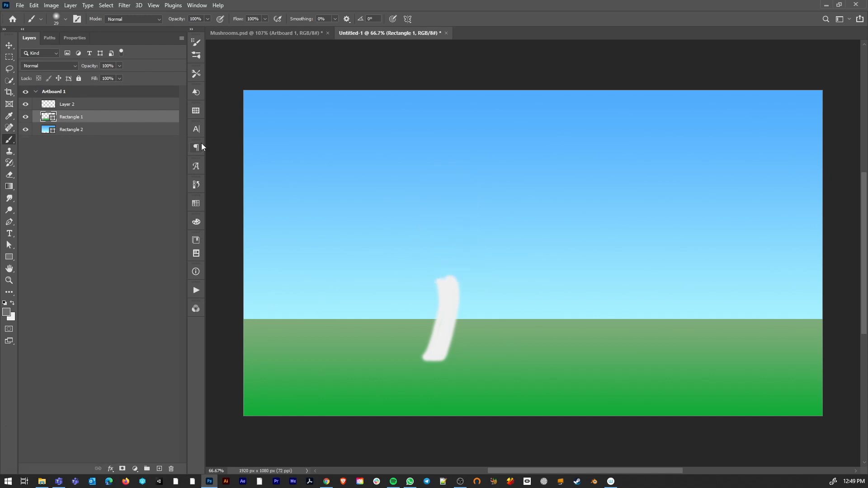
{"action": "left_click", "coordinate": [107, 104]}
{"action": "key", "text": "Delete"}
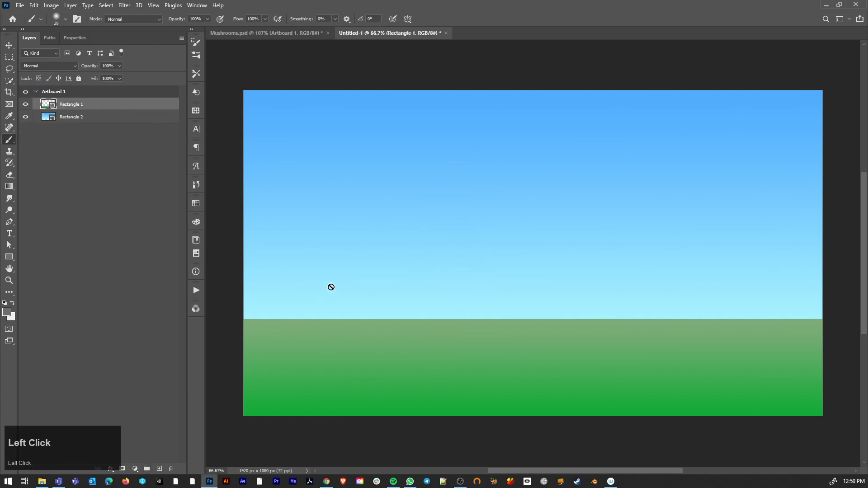
Add a new layer above the rectangles and choose the KYLE Ultimate Charcoal Pencil 25px Med2 brush from the Dry Media Brushes.
{"action": "left_click", "coordinate": [159, 469]}
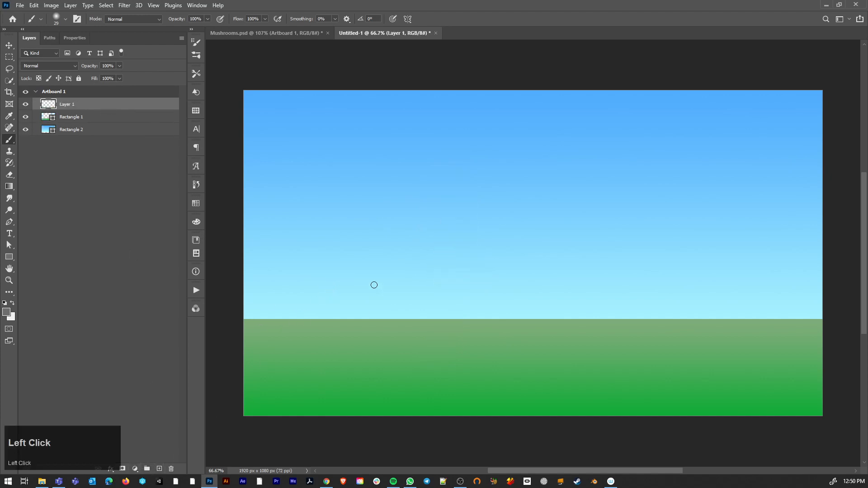
{"action": "right_click", "coordinate": [374, 254]}
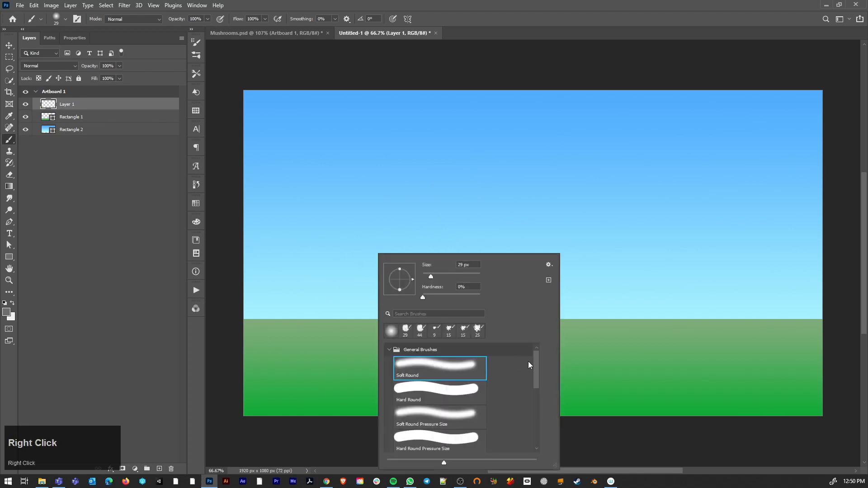
{"action": "left_click_drag", "start_coordinate": [533, 366], "coordinate": [535, 425]}
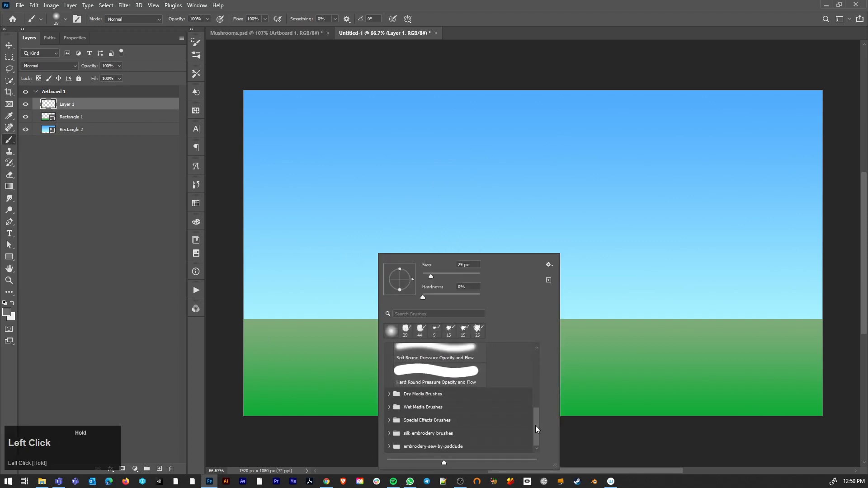
{"action": "left_click", "coordinate": [389, 393]}
{"action": "scroll", "coordinate": [435, 405], "scroll_direction": "down", "scroll_amount": 1}
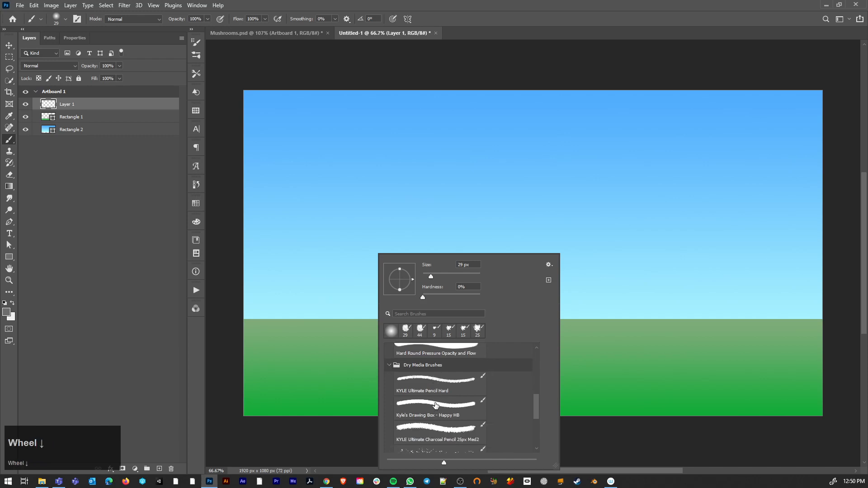
{"action": "scroll", "coordinate": [435, 405], "scroll_direction": "down", "scroll_amount": 1}
{"action": "left_click", "coordinate": [434, 407]}
Enlarge the charcoal brush to 35 px, trying test strokes on the canvas and undoing them.
{"action": "mouse_move", "coordinate": [351, 311]}
{"action": "left_mouse_down"}
{"action": "mouse_move", "coordinate": [358, 287]}
{"action": "mouse_move", "coordinate": [364, 311]}
{"action": "left_mouse_up"}
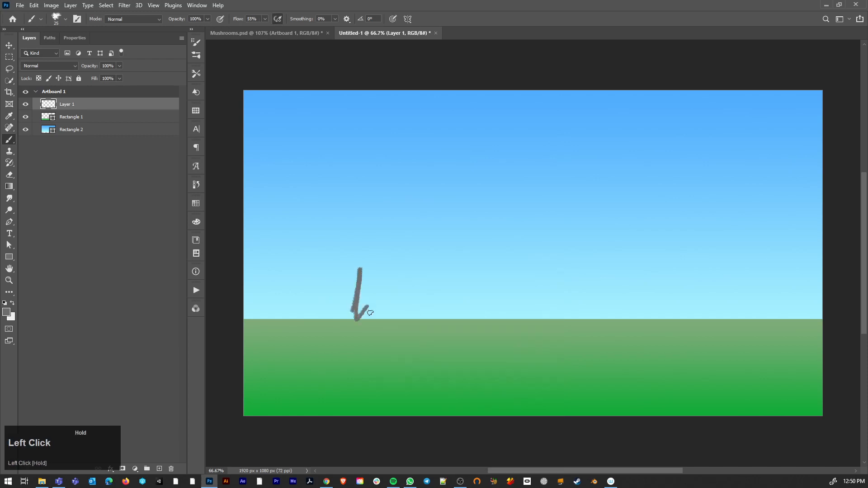
{"action": "key", "text": "ctrl+z"}
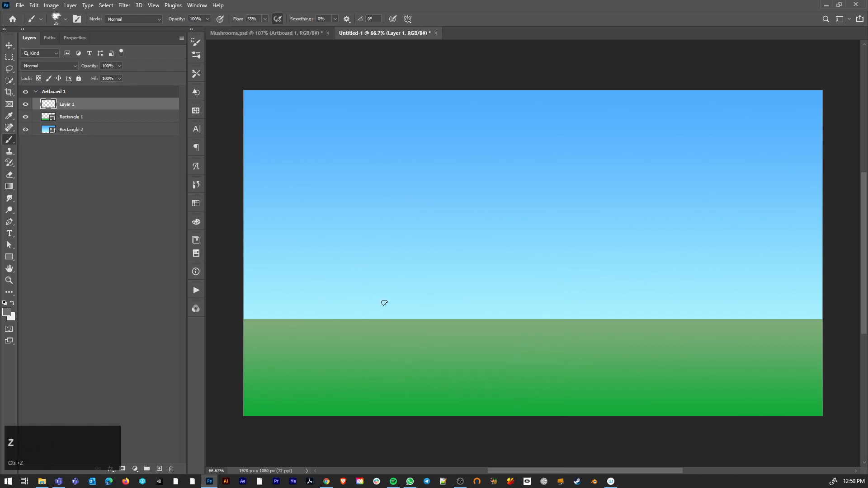
{"action": "key", "text": "bracketright"}
{"action": "right_click", "coordinate": [441, 302]}
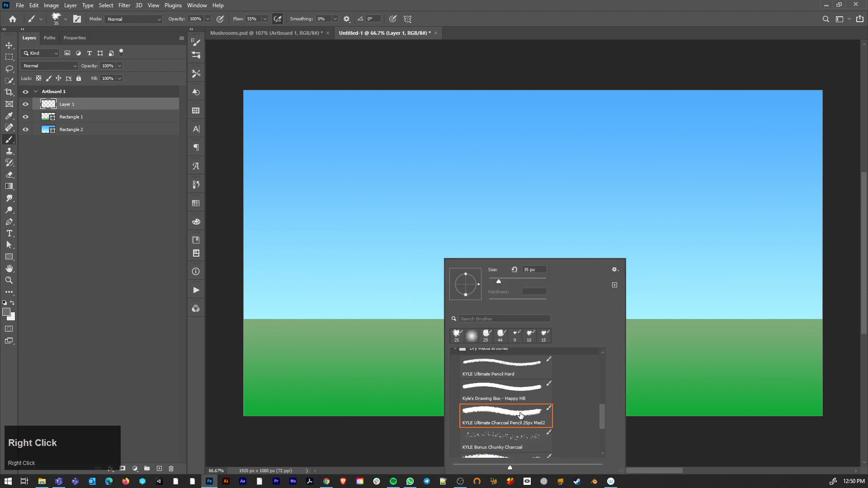
{"action": "left_click", "coordinate": [386, 313]}
{"action": "mouse_move", "coordinate": [382, 320]}
{"action": "left_mouse_down"}
{"action": "mouse_move", "coordinate": [399, 228]}
{"action": "mouse_move", "coordinate": [416, 267]}
{"action": "mouse_move", "coordinate": [436, 294]}
{"action": "left_mouse_up"}
{"action": "key", "text": "ctrl+z"}
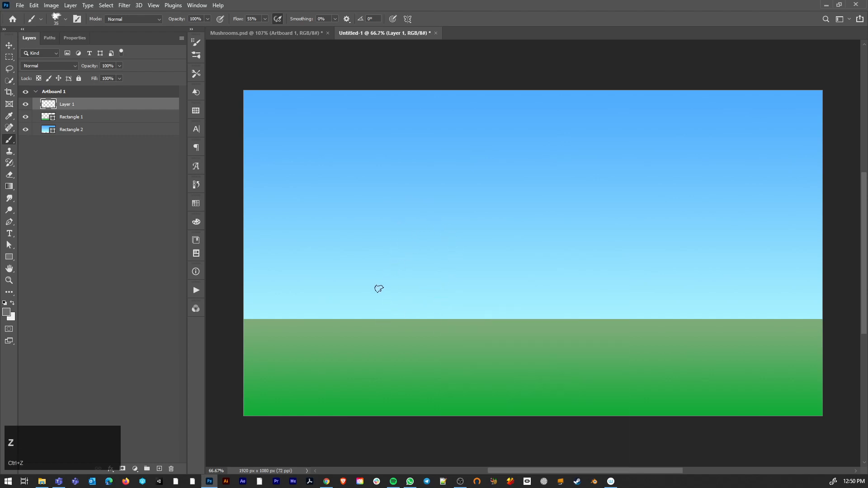
Open the colour controls, try the Hue Cube and Brightness Cube views, and return to the Color Wheel.
{"action": "left_click", "coordinate": [6, 313]}
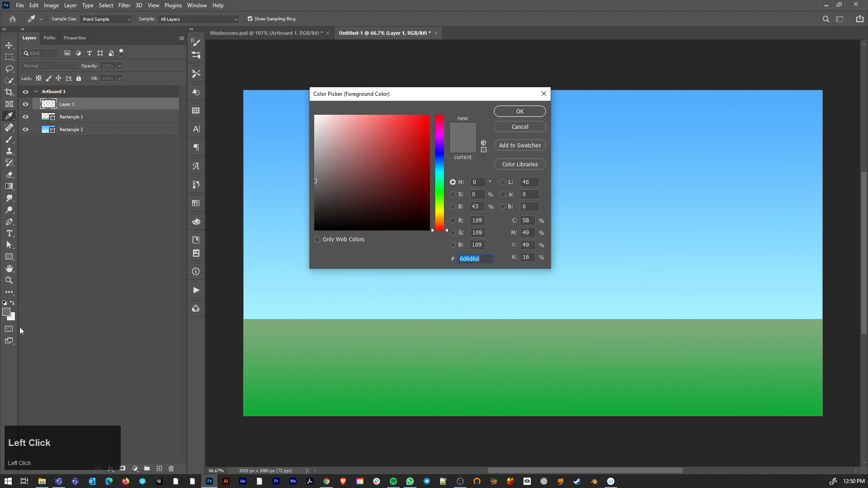
{"action": "left_click", "coordinate": [521, 127]}
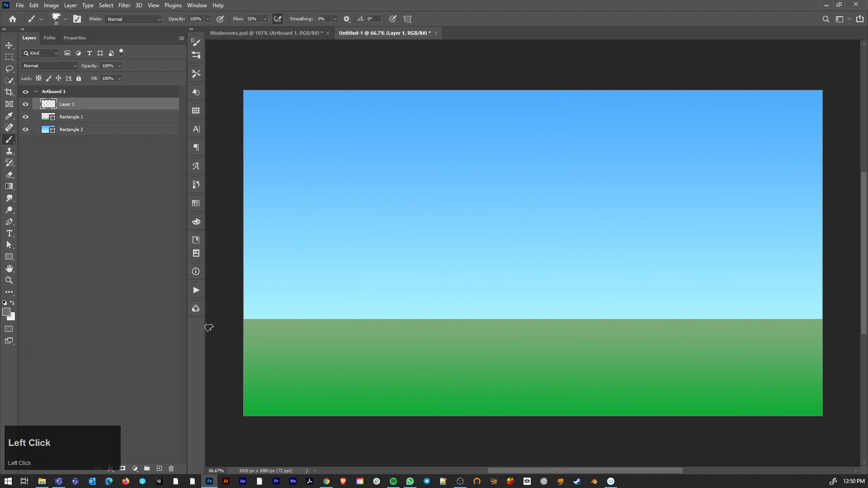
{"action": "left_click", "coordinate": [197, 222]}
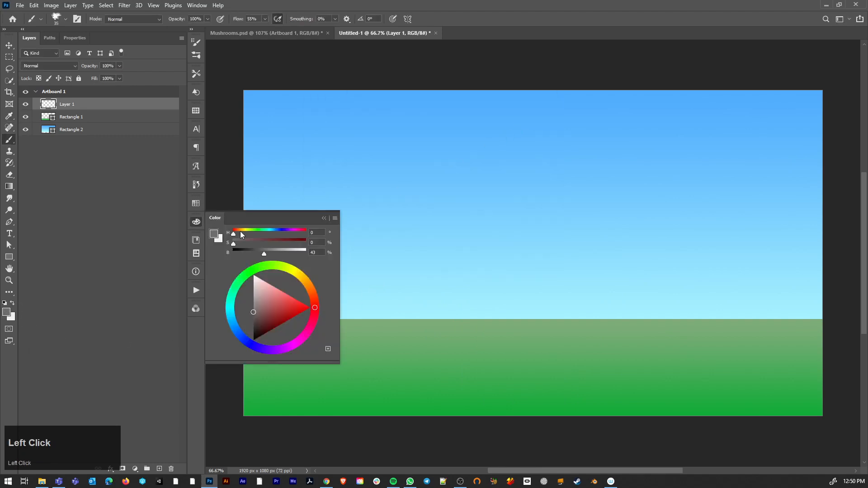
{"action": "left_click", "coordinate": [335, 219]}
{"action": "left_click", "coordinate": [368, 223]}
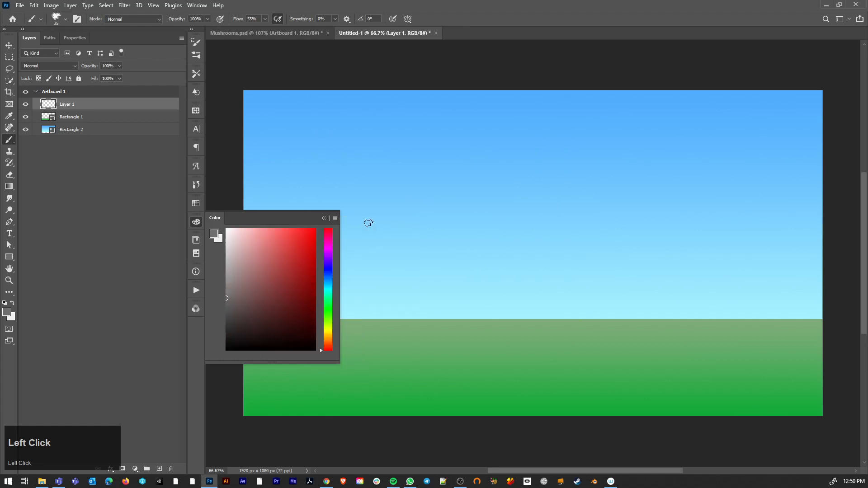
{"action": "left_click", "coordinate": [334, 219]}
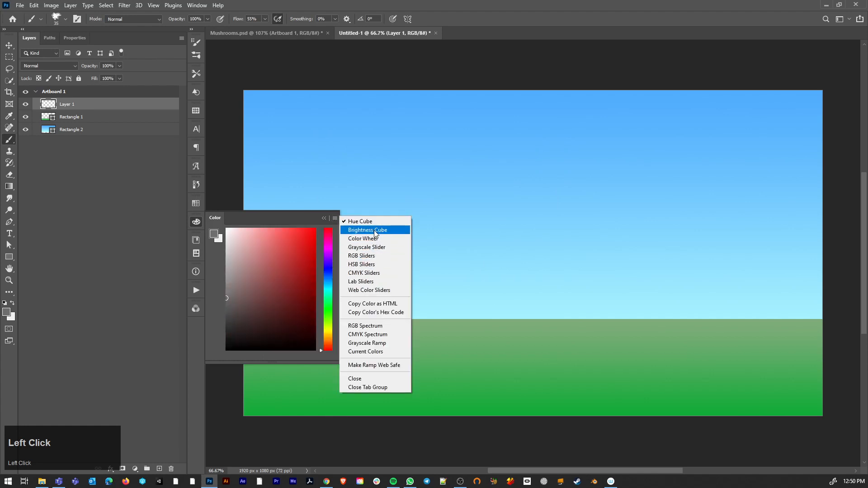
{"action": "left_click", "coordinate": [373, 230]}
{"action": "left_click", "coordinate": [335, 219]}
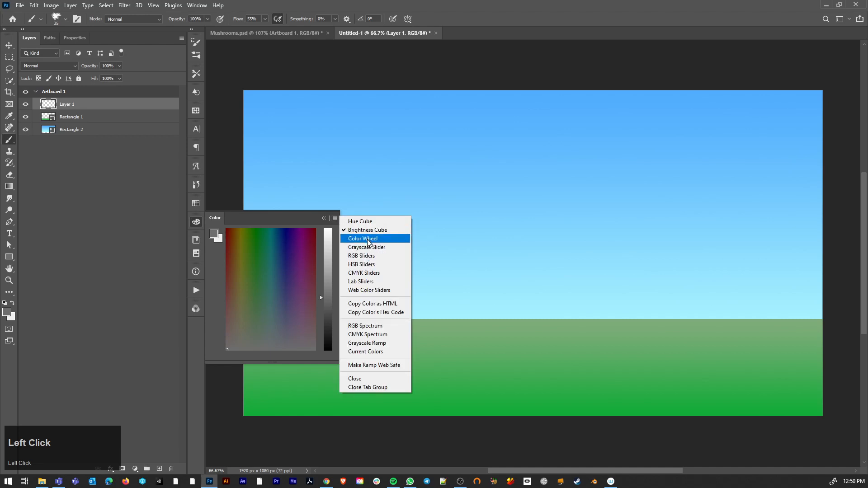
{"action": "left_click", "coordinate": [369, 240]}
Raise the foreground grey's brightness and paint the mushroom cap's outline with its left half filled in.
{"action": "left_click_drag", "start_coordinate": [264, 253], "coordinate": [283, 250]}
{"action": "left_click", "coordinate": [324, 218]}
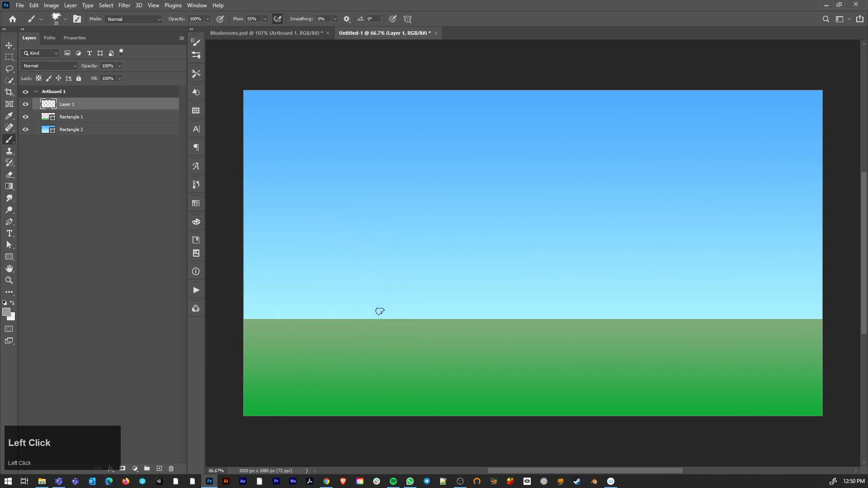
{"action": "mouse_move", "coordinate": [377, 294]}
{"action": "left_mouse_down"}
{"action": "mouse_move", "coordinate": [395, 203]}
{"action": "mouse_move", "coordinate": [424, 203]}
{"action": "mouse_move", "coordinate": [433, 292]}
{"action": "mouse_move", "coordinate": [383, 296]}
{"action": "mouse_move", "coordinate": [437, 297]}
{"action": "mouse_move", "coordinate": [428, 289]}
{"action": "mouse_move", "coordinate": [369, 297]}
{"action": "mouse_move", "coordinate": [381, 290]}
{"action": "mouse_move", "coordinate": [402, 203]}
{"action": "mouse_move", "coordinate": [391, 226]}
{"action": "mouse_move", "coordinate": [397, 291]}
{"action": "mouse_move", "coordinate": [403, 215]}
{"action": "mouse_move", "coordinate": [393, 295]}
{"action": "mouse_move", "coordinate": [402, 215]}
{"action": "mouse_move", "coordinate": [395, 234]}
{"action": "mouse_move", "coordinate": [410, 198]}
{"action": "mouse_move", "coordinate": [401, 286]}
{"action": "left_mouse_up"}
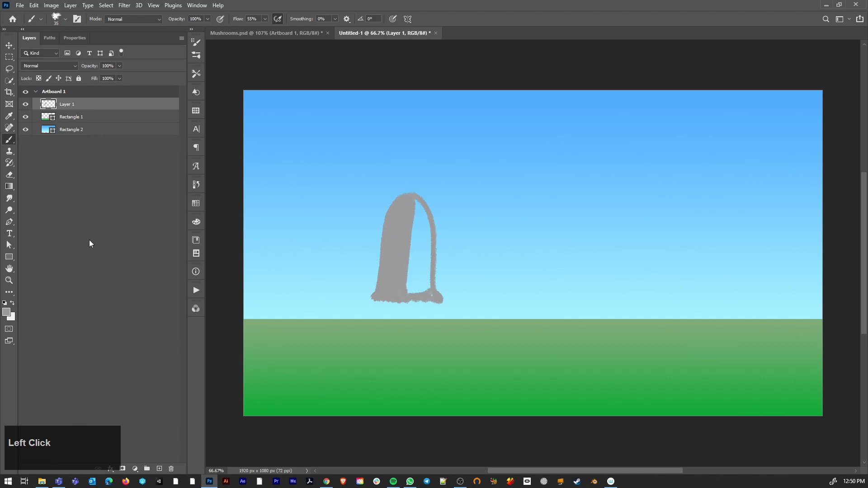
Fill the empty right half of the mushroom cap with the foreground grey using the Paint Bucket, and touch it up with the brush.
{"action": "mouse_move", "coordinate": [13, 185]}
{"action": "left_mouse_down"}
{"action": "mouse_move", "coordinate": [34, 202]}
{"action": "mouse_move", "coordinate": [36, 194]}
{"action": "left_mouse_up"}
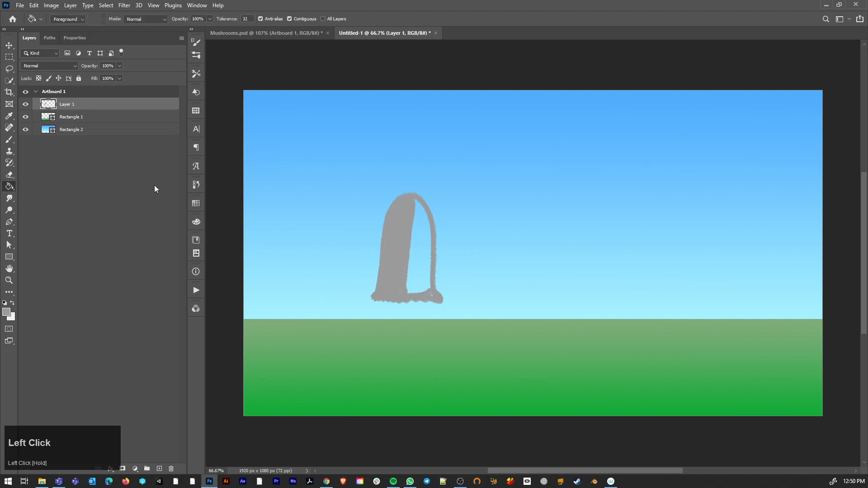
{"action": "left_click", "coordinate": [422, 247]}
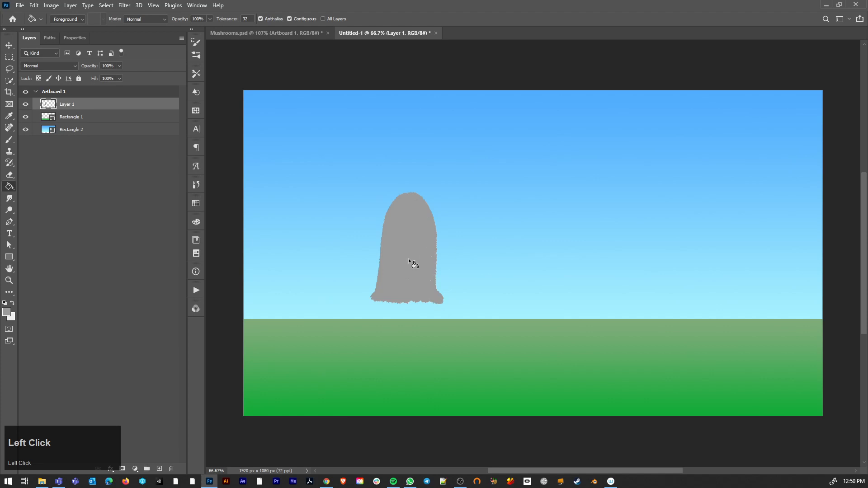
{"action": "key", "text": "b"}
{"action": "mouse_move", "coordinate": [418, 257]}
{"action": "left_mouse_down"}
{"action": "mouse_move", "coordinate": [430, 255]}
{"action": "mouse_move", "coordinate": [405, 271]}
{"action": "mouse_move", "coordinate": [415, 285]}
{"action": "left_mouse_up"}
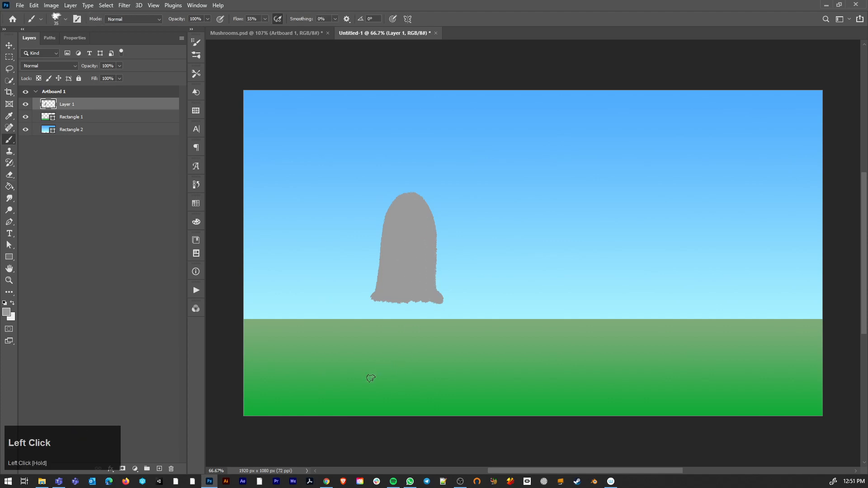
Paint a curved grey stem under the cap on a new layer, and place that layer below the cap's layer.
{"action": "left_click", "coordinate": [159, 468]}
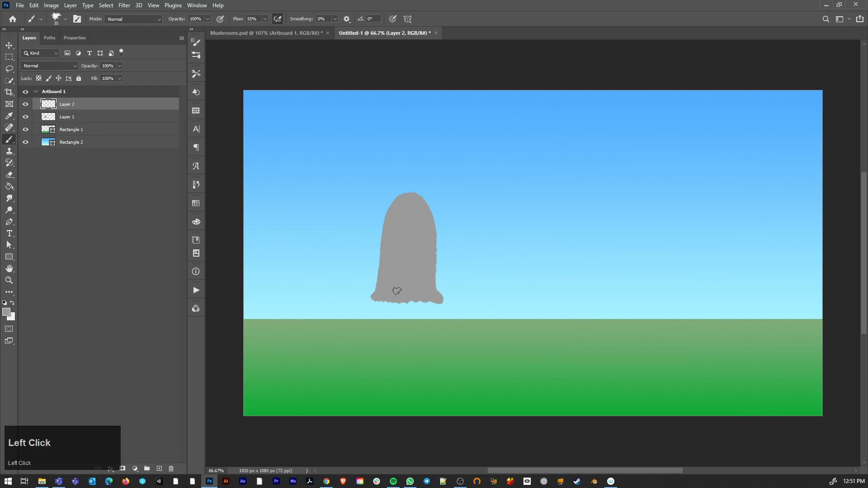
{"action": "mouse_move", "coordinate": [401, 297]}
{"action": "left_mouse_down"}
{"action": "mouse_move", "coordinate": [383, 358]}
{"action": "mouse_move", "coordinate": [404, 311]}
{"action": "mouse_move", "coordinate": [386, 361]}
{"action": "mouse_move", "coordinate": [411, 294]}
{"action": "left_mouse_up"}
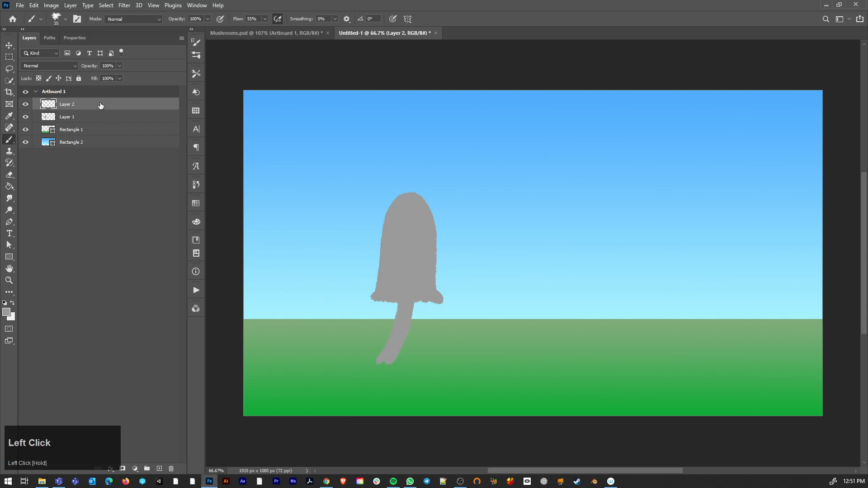
{"action": "left_click_drag", "start_coordinate": [100, 106], "coordinate": [111, 120]}
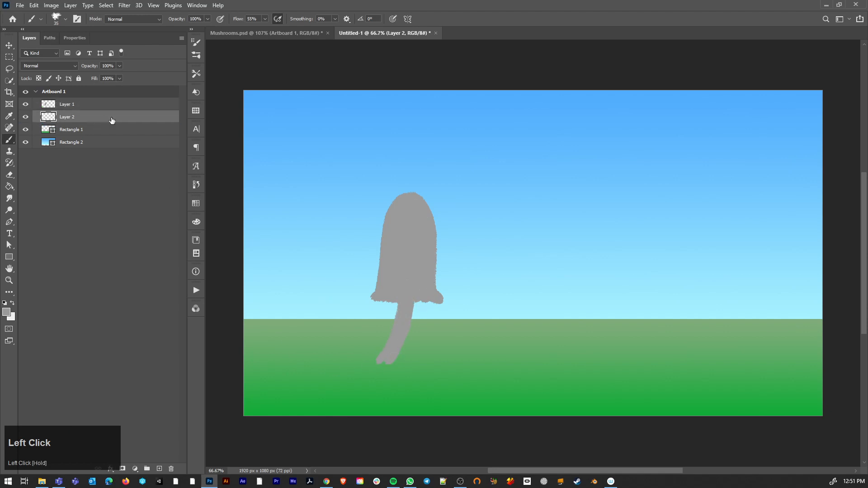
{"action": "left_click", "coordinate": [25, 104]}
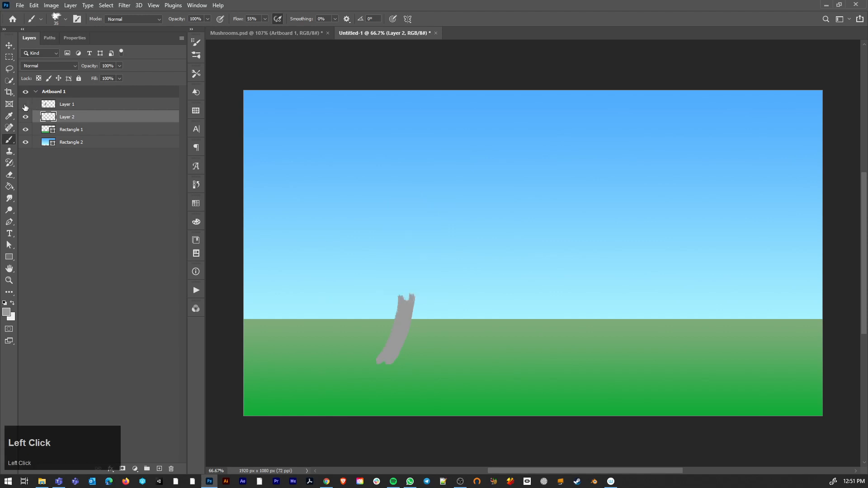
{"action": "left_click", "coordinate": [26, 104]}
Apply a white Inner Shadow to the cap's layer with angle 48°, distance 19 px and choke 30%.
{"action": "left_click", "coordinate": [99, 106]}
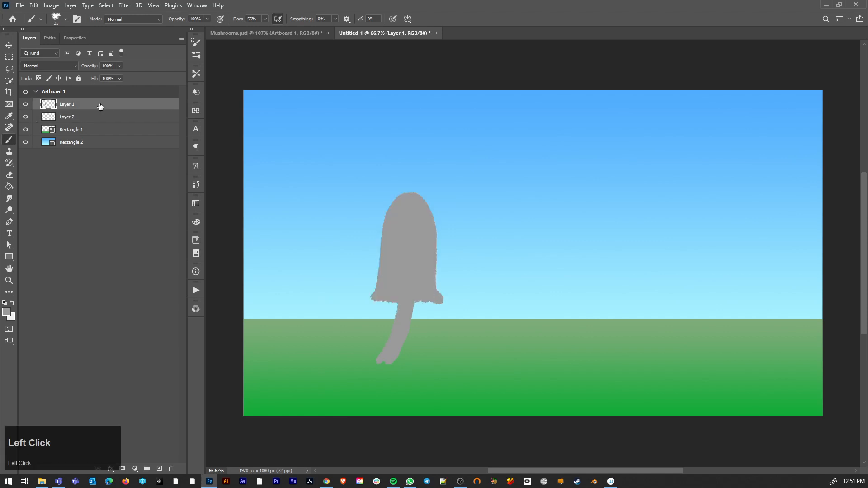
{"action": "double_click", "coordinate": [100, 106]}
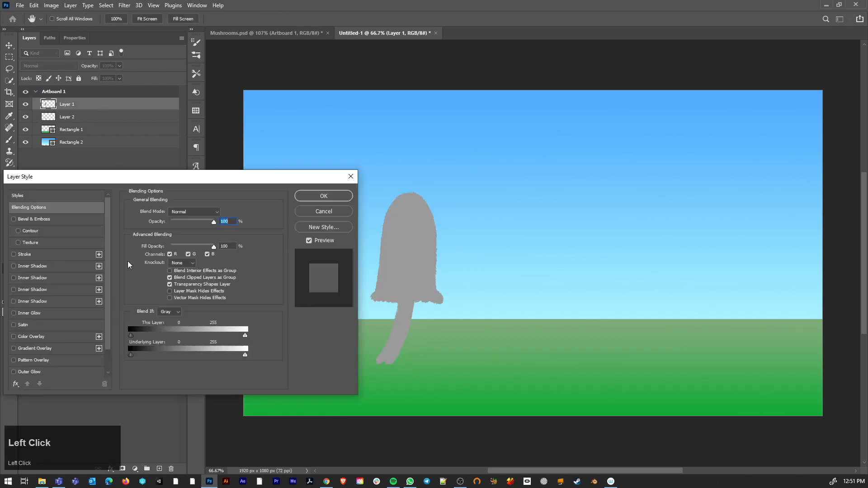
{"action": "left_click", "coordinate": [13, 266]}
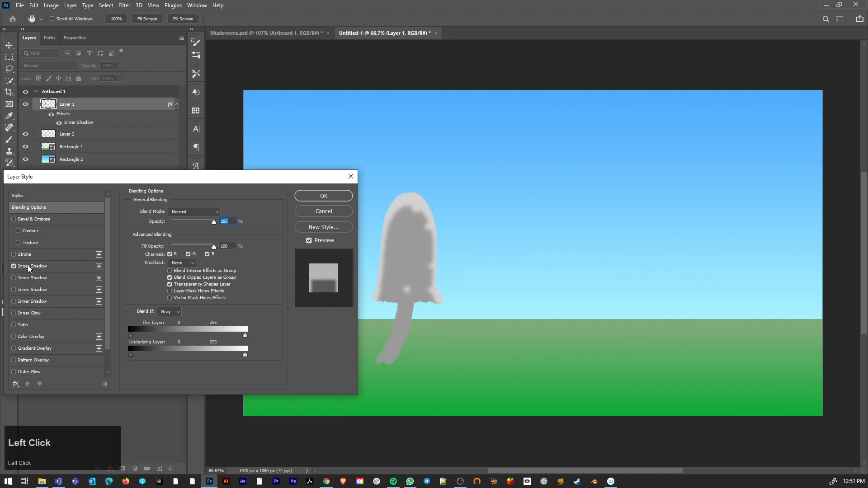
{"action": "left_click", "coordinate": [29, 268]}
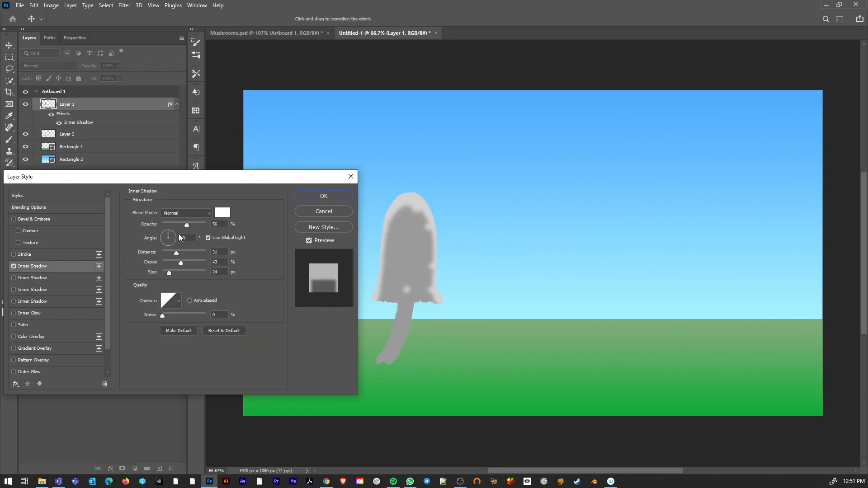
{"action": "left_click_drag", "start_coordinate": [167, 232], "coordinate": [176, 263]}
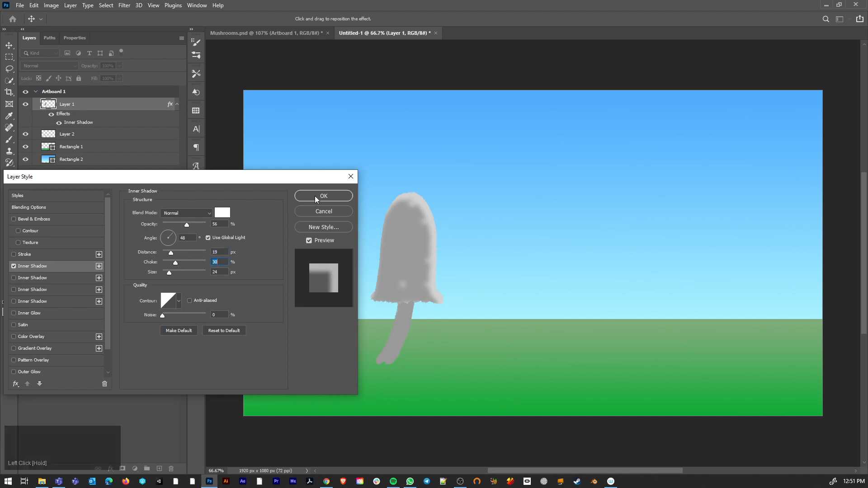
{"action": "left_click", "coordinate": [329, 198]}
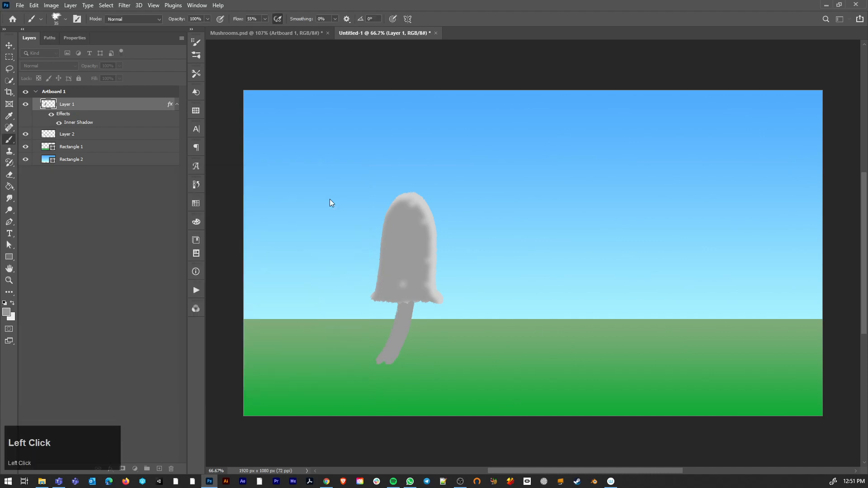
Paint over the light spot near the cap's lower edge and touch up the highlight's inner edge near the top.
{"action": "scroll", "coordinate": [407, 285], "scroll_direction": "up", "scroll_amount": 6}
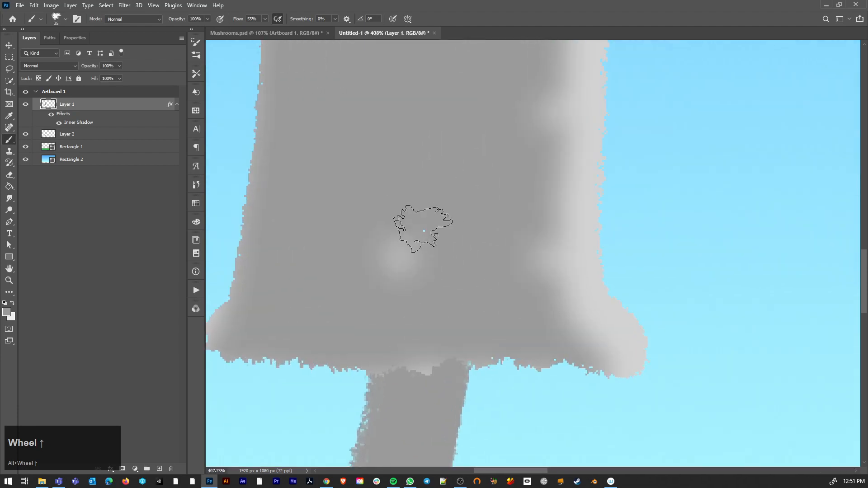
{"action": "left_click", "coordinate": [414, 232]}
{"action": "mouse_move", "coordinate": [424, 233]}
{"action": "left_mouse_down"}
{"action": "mouse_move", "coordinate": [439, 235]}
{"action": "mouse_move", "coordinate": [434, 291]}
{"action": "left_mouse_up"}
{"action": "scroll", "coordinate": [434, 291], "scroll_direction": "down", "scroll_amount": 6}
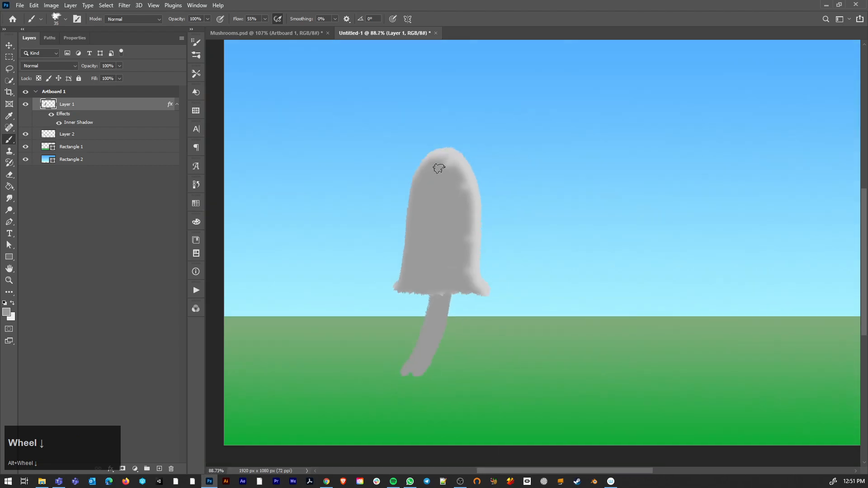
{"action": "mouse_move", "coordinate": [440, 169]}
{"action": "left_mouse_down"}
{"action": "mouse_move", "coordinate": [462, 194]}
{"action": "mouse_move", "coordinate": [458, 273]}
{"action": "mouse_move", "coordinate": [461, 206]}
{"action": "left_mouse_up"}
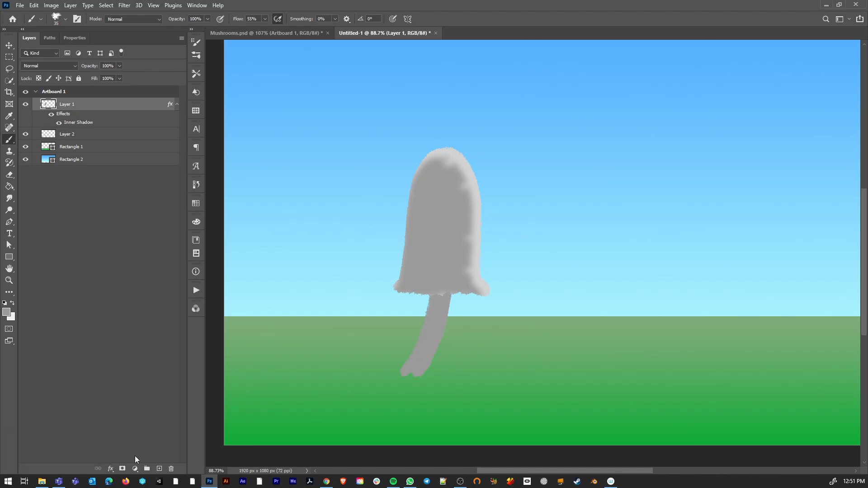
Add a new layer above the cap, restore the default black foreground colour and reduce the brush to 10 px.
{"action": "left_click", "coordinate": [159, 469]}
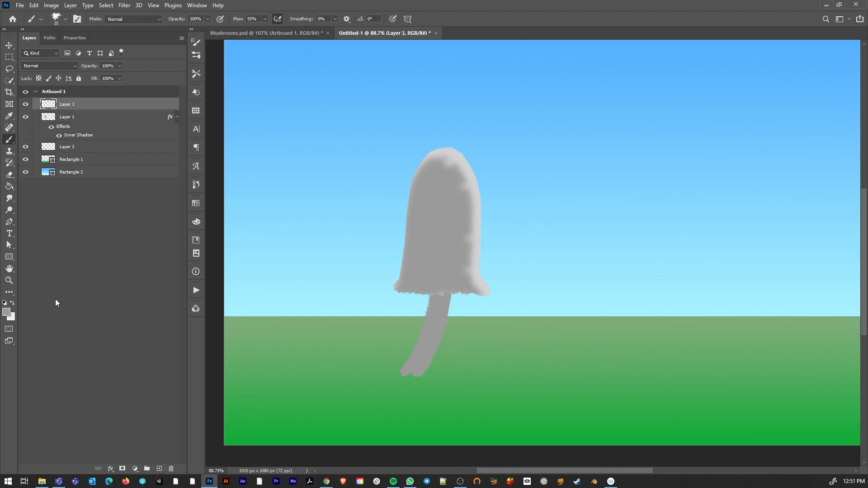
{"action": "key", "text": "d"}
{"action": "key", "text": "bracketleft"}
{"action": "key", "text": "bracketleft"}
{"action": "key", "text": "bracketleft"}
{"action": "key", "text": "bracketleft"}
{"action": "key", "text": "bracketleft"}
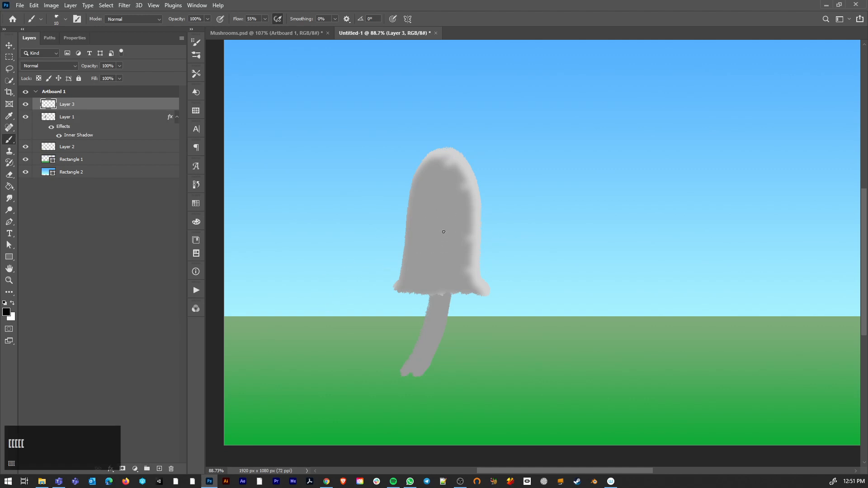
{"action": "mouse_move", "coordinate": [419, 219]}
{"action": "left_mouse_down"}
{"action": "mouse_move", "coordinate": [424, 211]}
{"action": "mouse_move", "coordinate": [440, 220]}
{"action": "left_mouse_up"}
{"action": "key", "text": "ctrl+z"}
{"action": "key", "text": "bracketright"}
{"action": "key", "text": "bracketright"}
{"action": "key", "text": "bracketright"}
{"action": "key", "text": "bracketleft"}
{"action": "key", "text": "bracketleft"}
{"action": "key", "text": "bracketleft"}
{"action": "key", "text": "bracketleft"}
{"action": "key", "text": "bracketright"}
{"action": "key", "text": "bracketright"}
{"action": "key", "text": "bracketright"}
{"action": "key", "text": "bracketright"}
{"action": "key", "text": "bracketright"}
{"action": "key", "text": "bracketright"}
{"action": "key", "text": "bracketright"}
{"action": "key", "text": "bracketright"}
{"action": "key", "text": "bracketright"}
{"action": "key", "text": "bracketright"}
{"action": "key", "text": "bracketright"}
{"action": "key", "text": "bracketright"}
{"action": "key", "text": "bracketright"}
{"action": "key", "text": "bracketright"}
{"action": "key", "text": "bracketright"}
{"action": "key", "text": "bracketright"}
{"action": "key", "text": "bracketright"}
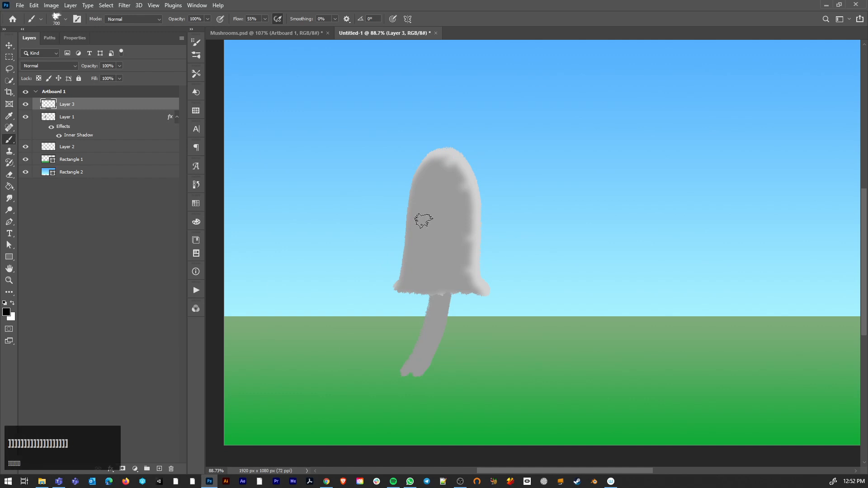
Set the brush to 15 px and paint two arched closed eyes and an open smiling mouth on the cap in black.
{"action": "key", "text": "bracketleft"}
{"action": "key", "text": "bracketleft"}
{"action": "key", "text": "bracketleft"}
{"action": "key", "text": "bracketleft"}
{"action": "key", "text": "bracketleft"}
{"action": "key", "text": "bracketleft"}
{"action": "key", "text": "bracketleft"}
{"action": "key", "text": "bracketleft"}
{"action": "key", "text": "bracketleft"}
{"action": "key", "text": "bracketleft"}
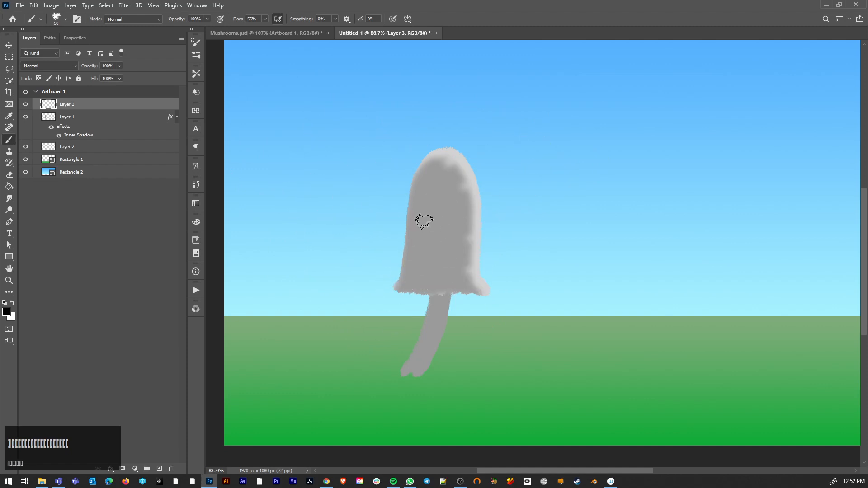
{"action": "key", "text": "bracketleft"}
{"action": "key", "text": "bracketleft"}
{"action": "key", "text": "bracketleft"}
{"action": "key", "text": "bracketleft"}
{"action": "key", "text": "bracketright"}
{"action": "mouse_move", "coordinate": [419, 219]}
{"action": "left_mouse_down"}
{"action": "mouse_move", "coordinate": [458, 215]}
{"action": "mouse_move", "coordinate": [439, 231]}
{"action": "left_mouse_up"}
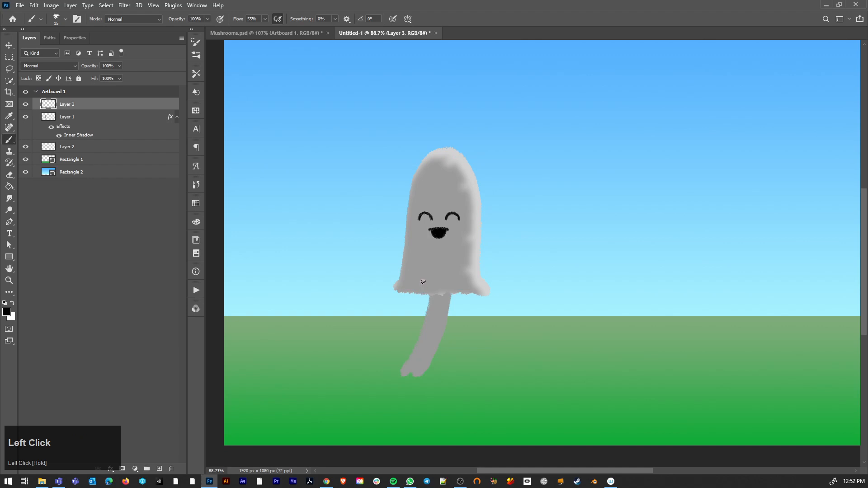
Switch the foreground to white, reduce the brush size and paint a strip of teeth across the upper part of the mouth.
{"action": "key", "text": "x"}
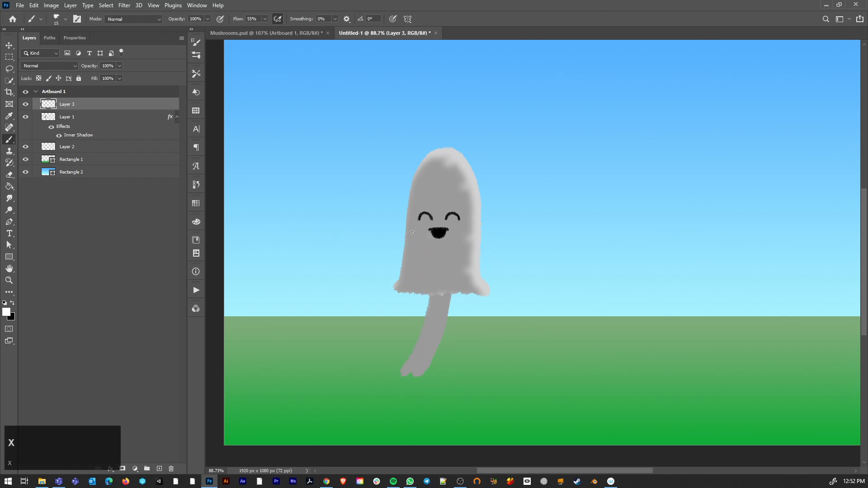
{"action": "key", "text": "ctrl+plus"}
{"action": "key", "text": "ctrl+plus"}
{"action": "key", "text": "ctrl+plus"}
{"action": "key", "text": "space"}
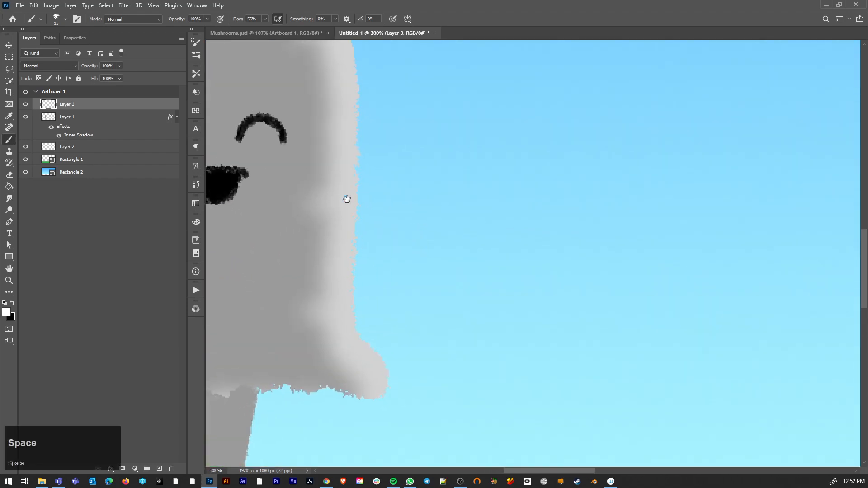
{"action": "mouse_move", "coordinate": [347, 199]}
{"action": "left_mouse_down"}
{"action": "mouse_move", "coordinate": [541, 296]}
{"action": "mouse_move", "coordinate": [579, 267]}
{"action": "mouse_move", "coordinate": [583, 251]}
{"action": "left_mouse_up"}
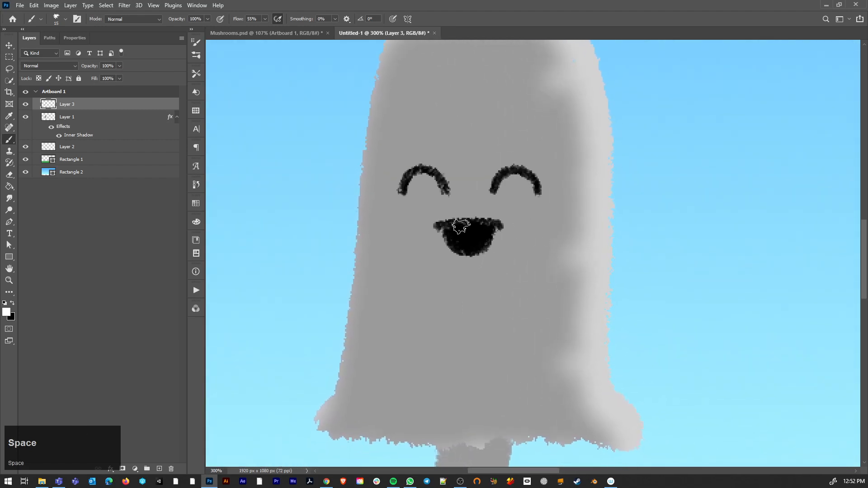
{"action": "key", "text": "bracketleft"}
{"action": "key", "text": "bracketleft"}
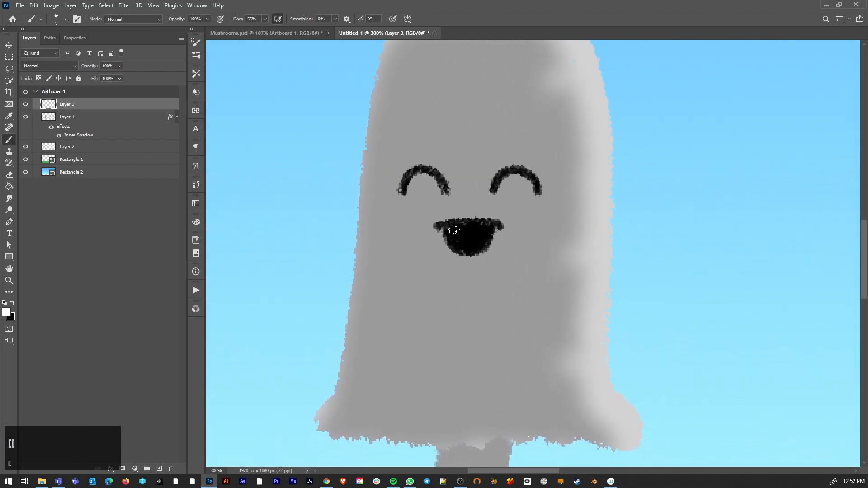
{"action": "key", "text": "bracketleft"}
{"action": "mouse_move", "coordinate": [453, 231]}
{"action": "left_mouse_down"}
{"action": "mouse_move", "coordinate": [488, 227]}
{"action": "mouse_move", "coordinate": [455, 232]}
{"action": "mouse_move", "coordinate": [491, 238]}
{"action": "left_mouse_up"}
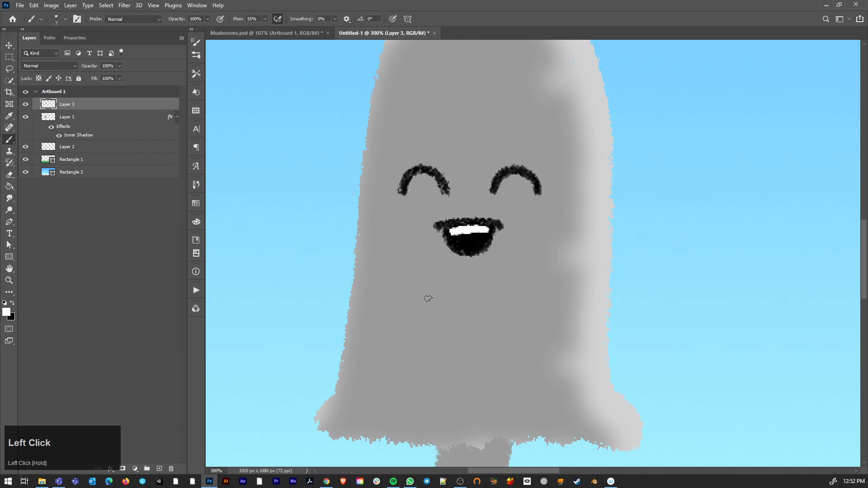
Add a new layer above the face and paint two rows of faint black texture marks on the cap's lower left.
{"action": "left_click", "coordinate": [159, 469]}
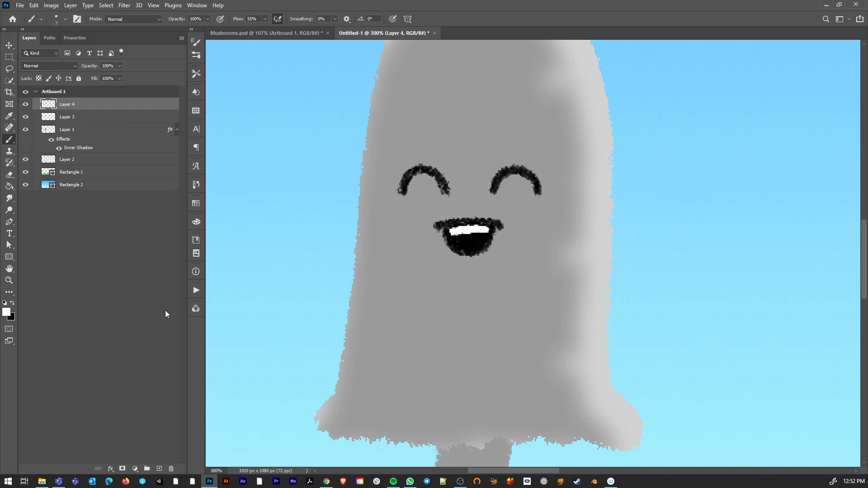
{"action": "key", "text": "x"}
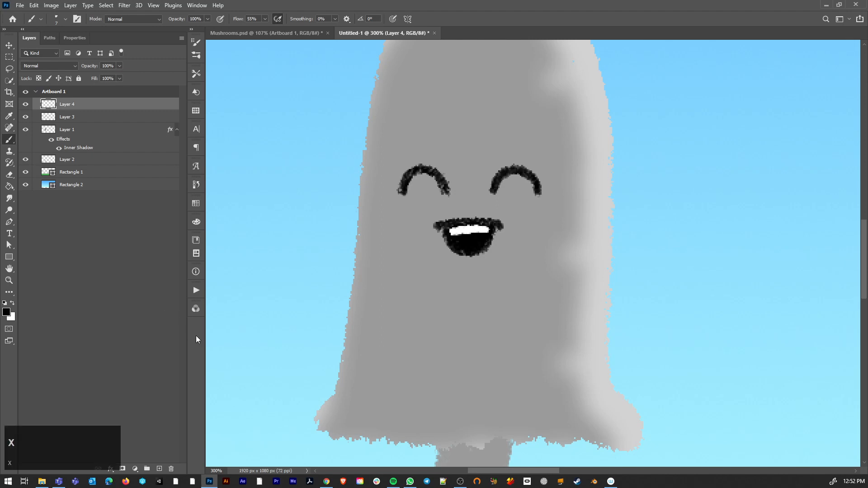
{"action": "mouse_move", "coordinate": [362, 349]}
{"action": "left_mouse_down"}
{"action": "mouse_move", "coordinate": [397, 362]}
{"action": "mouse_move", "coordinate": [417, 356]}
{"action": "left_mouse_up"}
{"action": "mouse_move", "coordinate": [348, 388]}
{"action": "left_mouse_down"}
{"action": "mouse_move", "coordinate": [355, 398]}
{"action": "mouse_move", "coordinate": [381, 399]}
{"action": "left_mouse_up"}
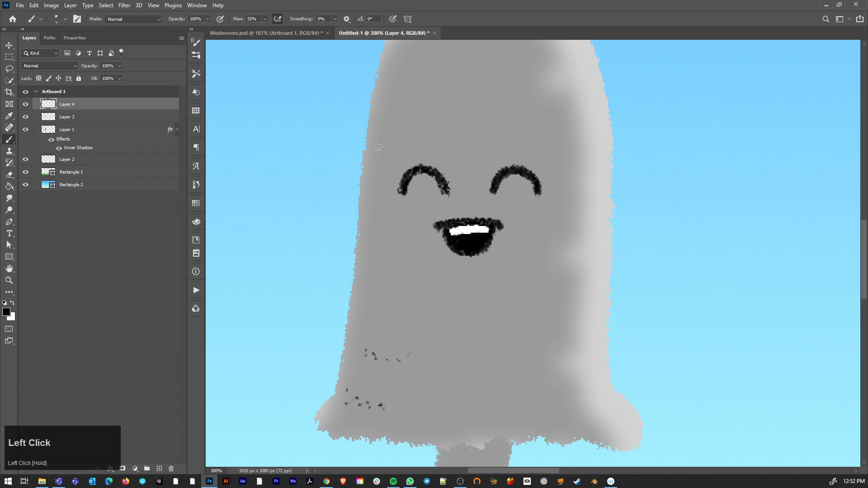
Raise the brush flow to 100% and repaint the two zigzag marks on the cap's lower left more strongly.
{"action": "left_click", "coordinate": [265, 19]}
{"action": "left_click_drag", "start_coordinate": [265, 28], "coordinate": [292, 26]}
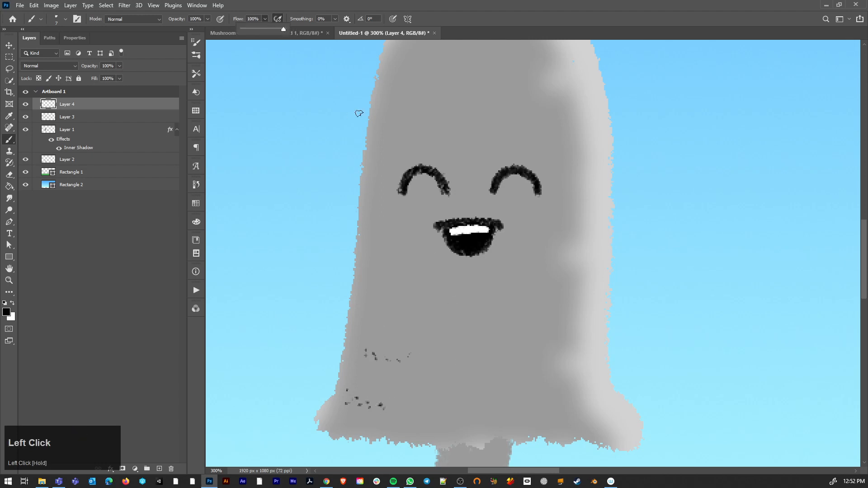
{"action": "left_click_drag", "start_coordinate": [364, 347], "coordinate": [400, 360]}
{"action": "mouse_move", "coordinate": [345, 391]}
{"action": "left_mouse_down"}
{"action": "mouse_move", "coordinate": [367, 407]}
{"action": "mouse_move", "coordinate": [390, 399]}
{"action": "left_mouse_up"}
Paint short black zigzag texture marks in two rows across the middle and right of the cap's lower part.
{"action": "key", "text": "space"}
{"action": "left_click_drag", "start_coordinate": [554, 345], "coordinate": [461, 281]}
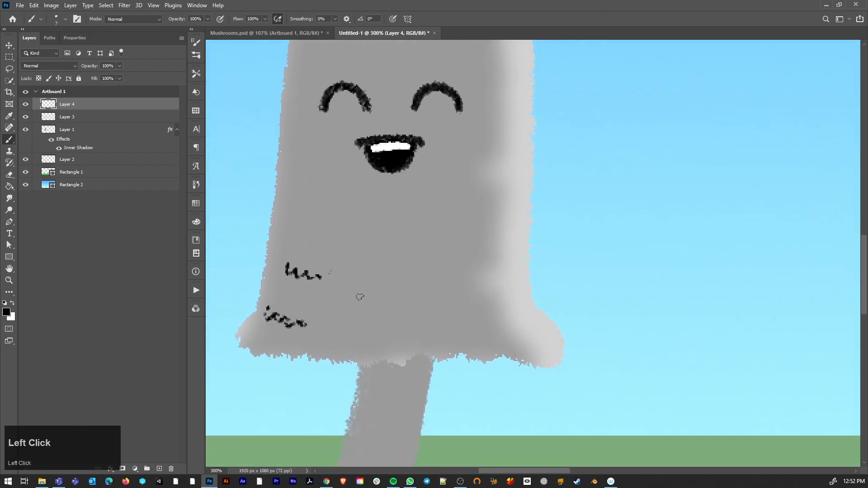
{"action": "left_click_drag", "start_coordinate": [358, 289], "coordinate": [397, 298]}
{"action": "left_click_drag", "start_coordinate": [505, 282], "coordinate": [468, 293]}
{"action": "left_click_drag", "start_coordinate": [518, 323], "coordinate": [482, 341]}
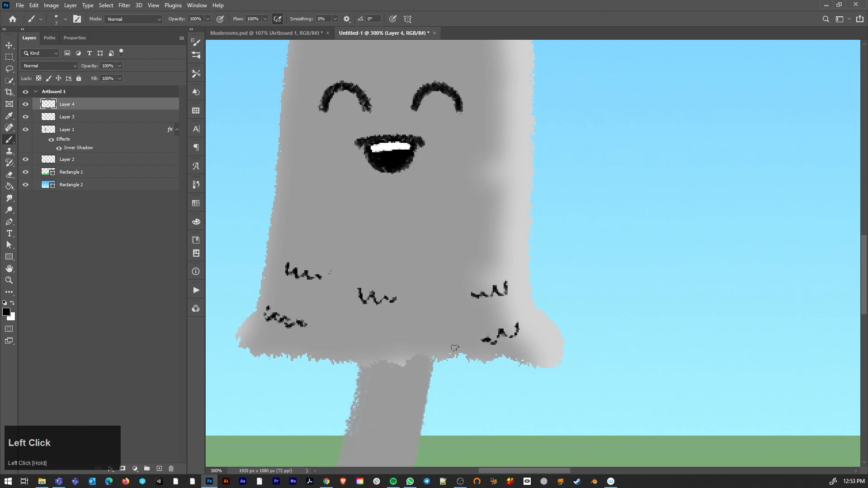
{"action": "left_click_drag", "start_coordinate": [369, 327], "coordinate": [397, 337]}
{"action": "left_click_drag", "start_coordinate": [319, 333], "coordinate": [339, 344]}
{"action": "key", "text": "space"}
{"action": "left_click_drag", "start_coordinate": [475, 297], "coordinate": [519, 202]}
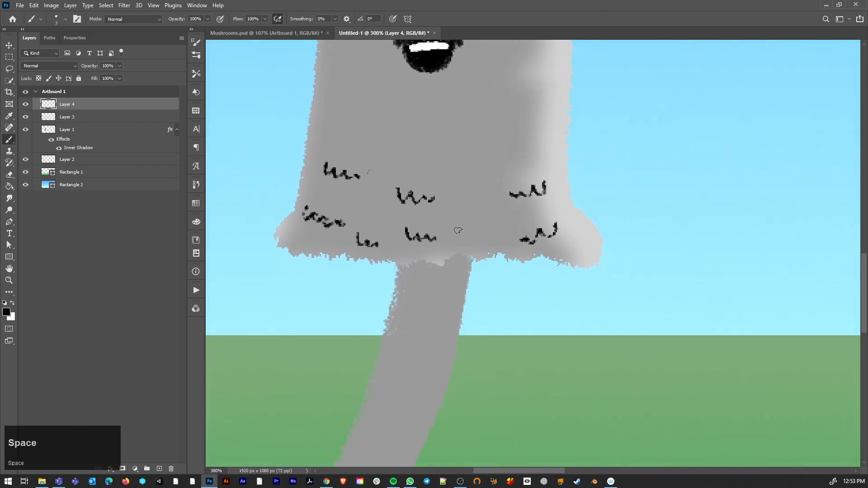
{"action": "left_click_drag", "start_coordinate": [458, 234], "coordinate": [495, 238]}
{"action": "left_click_drag", "start_coordinate": [458, 199], "coordinate": [492, 199]}
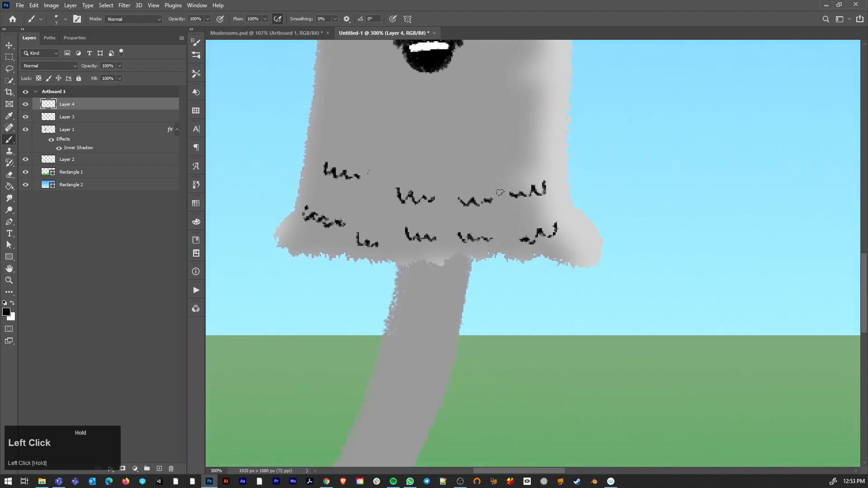
{"action": "key", "text": "space"}
{"action": "left_click_drag", "start_coordinate": [456, 311], "coordinate": [511, 220]}
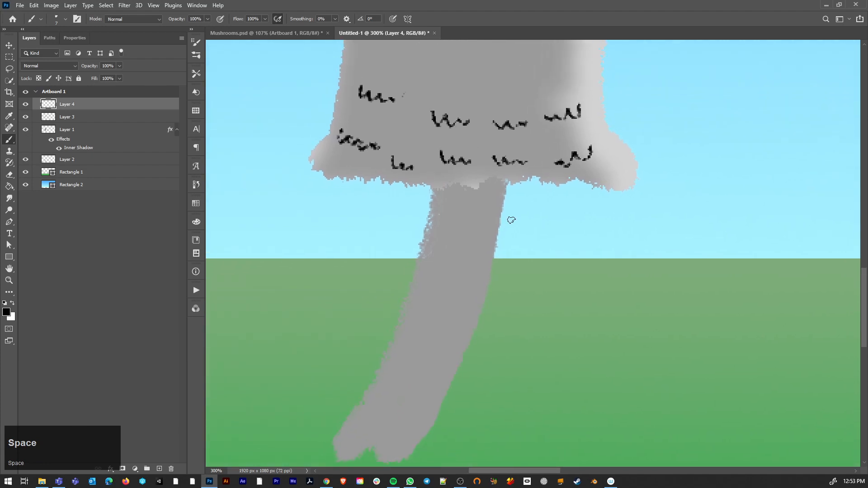
Paint small black zigzag texture marks on the cap's left edge and on both lower corners of the cap.
{"action": "scroll", "coordinate": [496, 185], "scroll_direction": "down", "scroll_amount": 11}
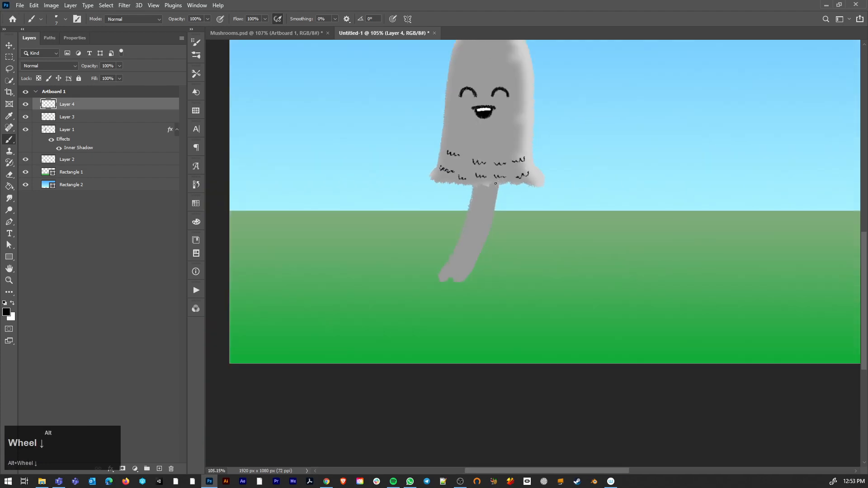
{"action": "key", "text": "space"}
{"action": "left_click_drag", "start_coordinate": [481, 176], "coordinate": [441, 310]}
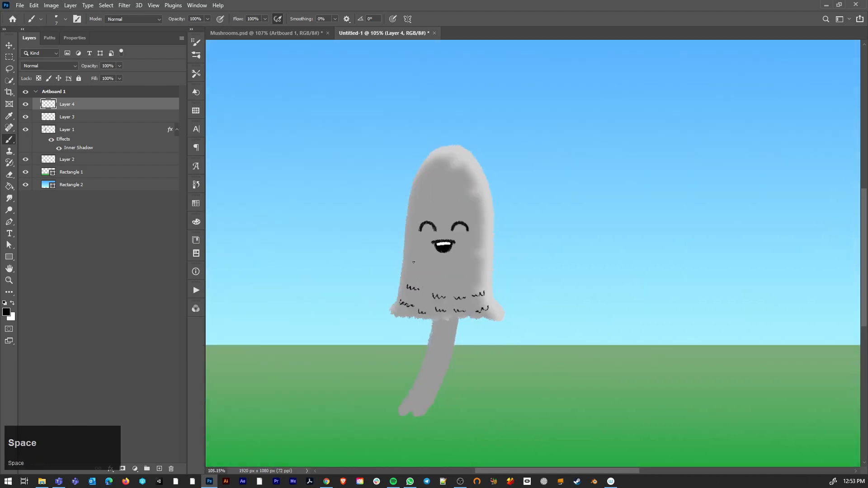
{"action": "left_click_drag", "start_coordinate": [406, 268], "coordinate": [414, 270]}
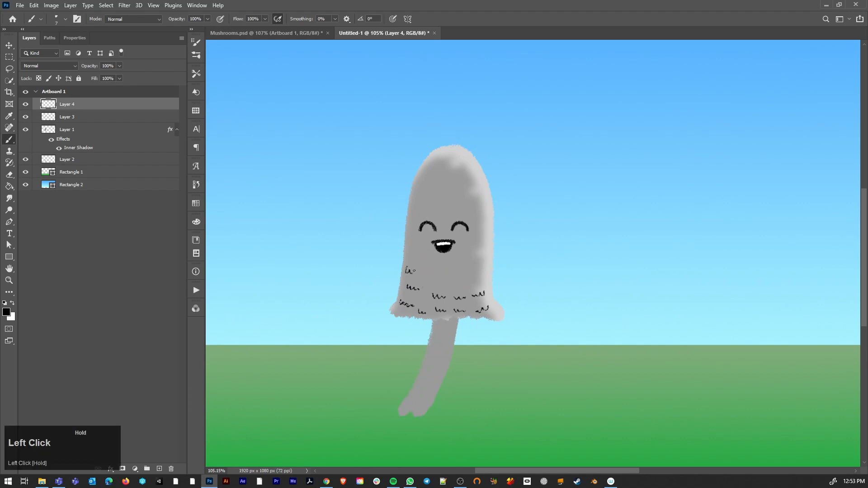
{"action": "left_click_drag", "start_coordinate": [393, 308], "coordinate": [397, 313]}
{"action": "left_click_drag", "start_coordinate": [499, 312], "coordinate": [492, 318]}
Enable a Gradient Overlay on the stem layer, turn off Reverse and shift the gradient slightly upward on the stem.
{"action": "left_click", "coordinate": [25, 129]}
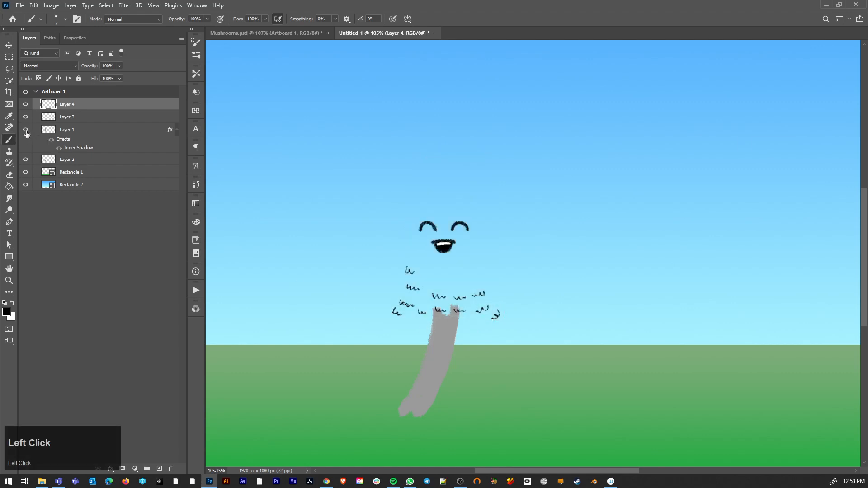
{"action": "left_click", "coordinate": [25, 129]}
{"action": "left_click", "coordinate": [26, 159]}
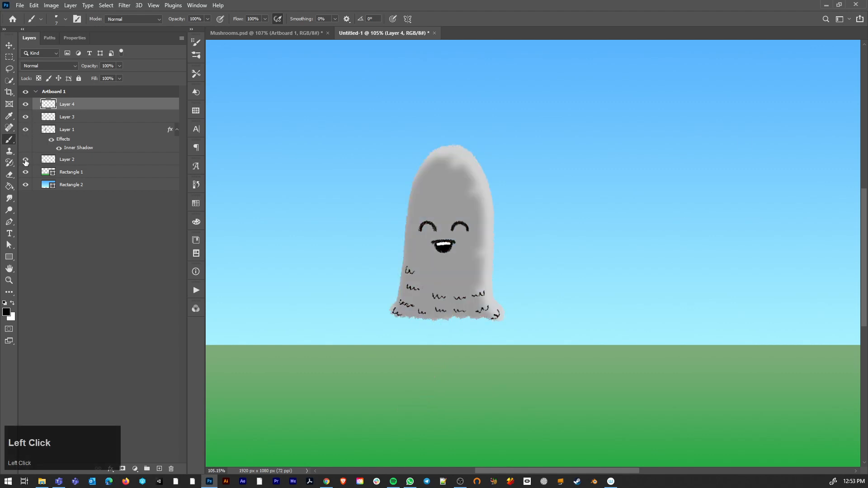
{"action": "left_click", "coordinate": [25, 159]}
{"action": "left_click", "coordinate": [92, 162]}
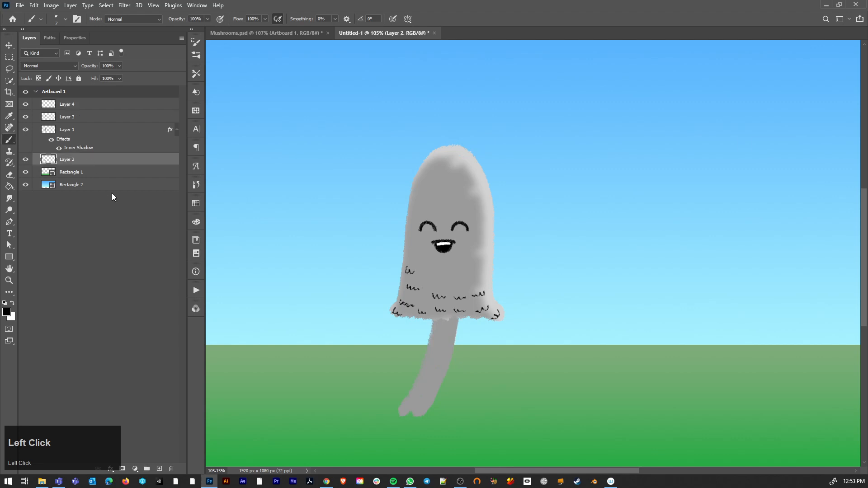
{"action": "left_click", "coordinate": [97, 161]}
{"action": "double_click", "coordinate": [98, 161]}
{"action": "left_click", "coordinate": [14, 349]}
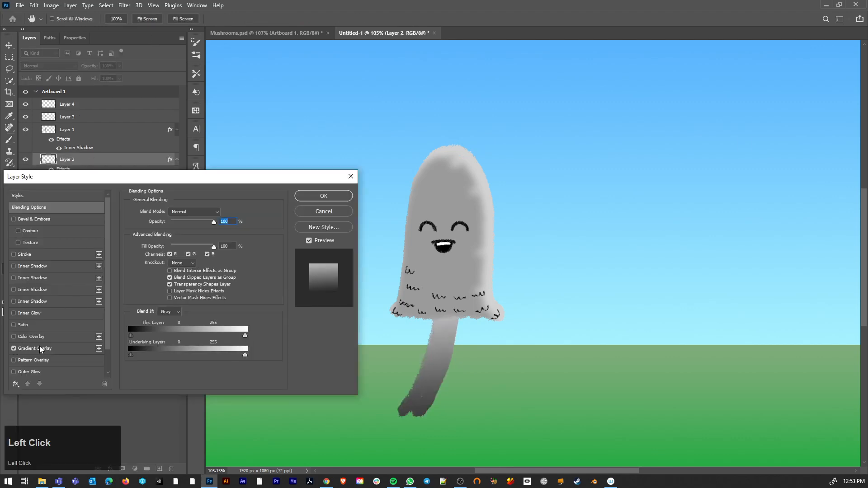
{"action": "left_click", "coordinate": [39, 347]}
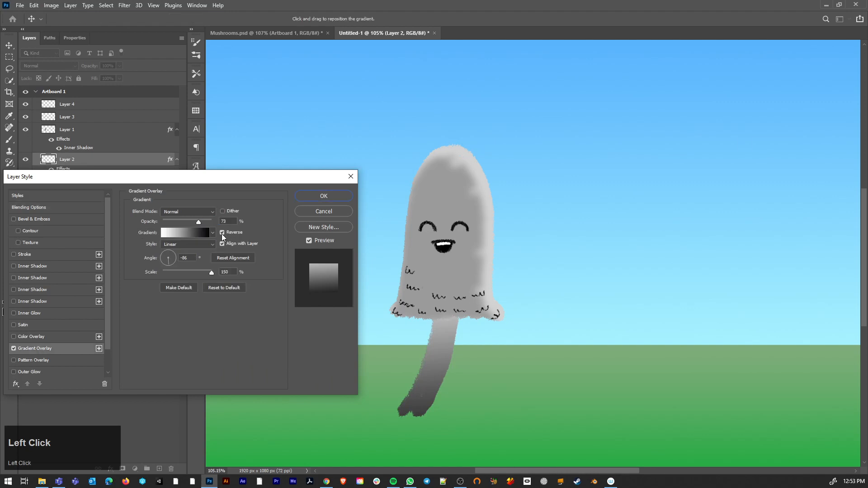
{"action": "left_click", "coordinate": [222, 233]}
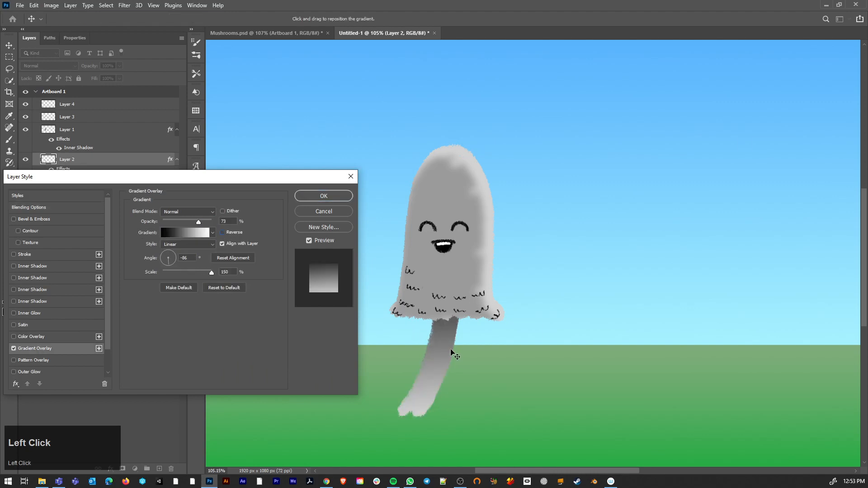
{"action": "mouse_move", "coordinate": [451, 350]}
{"action": "left_mouse_down"}
{"action": "mouse_move", "coordinate": [454, 333]}
{"action": "mouse_move", "coordinate": [437, 387]}
{"action": "mouse_move", "coordinate": [450, 338]}
{"action": "left_mouse_up"}
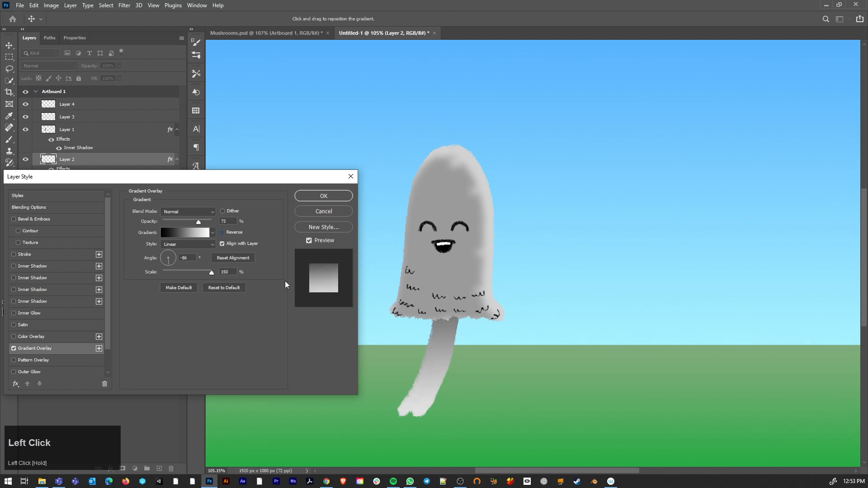
Set the stem gradient's angle to -108° and scale to 55%, and reposition it so the dark end sits under the cap.
{"action": "left_click", "coordinate": [165, 267]}
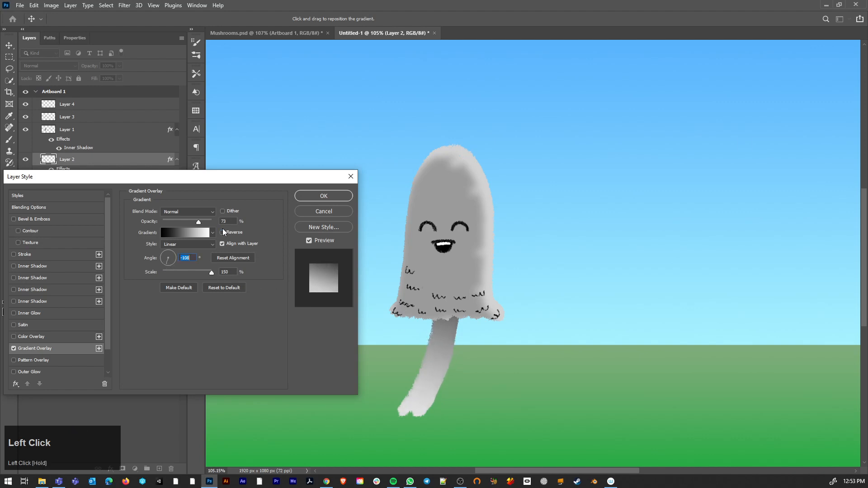
{"action": "left_click_drag", "start_coordinate": [194, 273], "coordinate": [178, 269]}
{"action": "left_click_drag", "start_coordinate": [464, 330], "coordinate": [456, 335]}
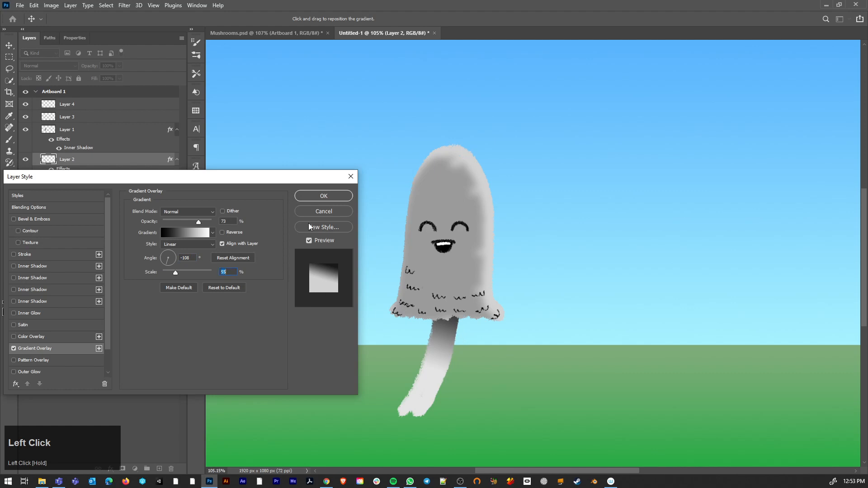
Enable an Inner Shadow on the stem layer and set its colour to black (000000).
{"action": "left_click", "coordinate": [14, 267]}
{"action": "left_click", "coordinate": [53, 267]}
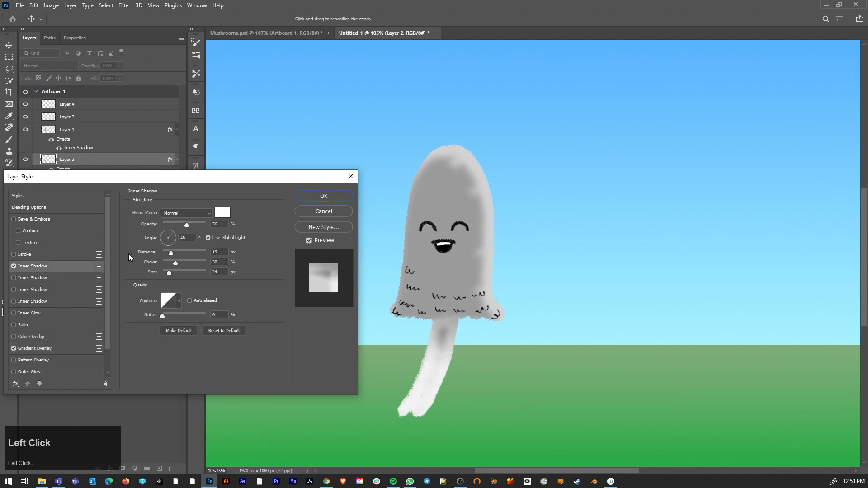
{"action": "left_click", "coordinate": [225, 215]}
{"action": "left_click_drag", "start_coordinate": [402, 211], "coordinate": [283, 264]}
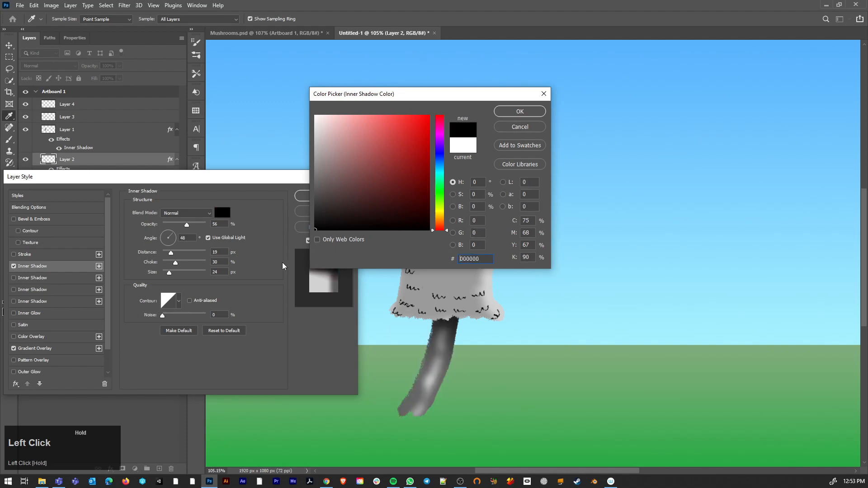
{"action": "left_click", "coordinate": [520, 112]}
Set the stem's inner shadow opacity to 23%, fine-tune its size and apply the layer style.
{"action": "left_click_drag", "start_coordinate": [181, 221], "coordinate": [173, 226]}
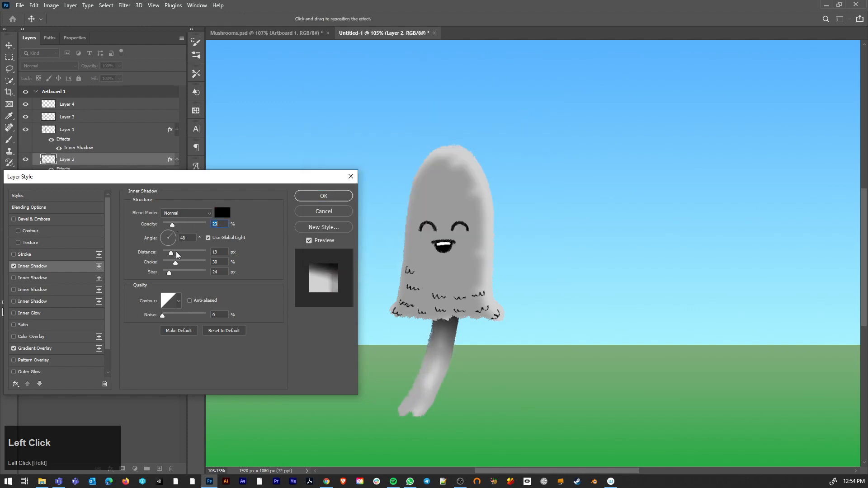
{"action": "left_click_drag", "start_coordinate": [169, 272], "coordinate": [171, 276]}
{"action": "left_click_drag", "start_coordinate": [170, 276], "coordinate": [170, 276]}
{"action": "left_click", "coordinate": [321, 197]}
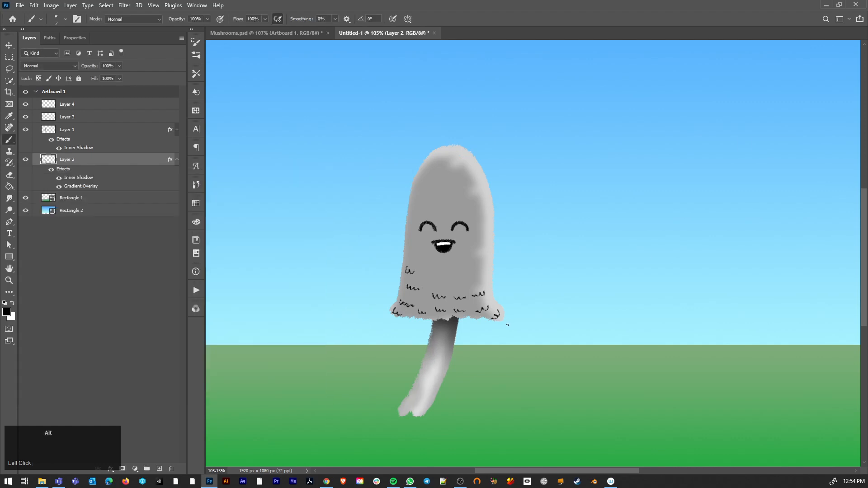
Lower the opacity of the cap's texture marks layer (Layer 4) to 40%.
{"action": "scroll", "coordinate": [507, 319], "scroll_direction": "down", "scroll_amount": 2}
{"action": "left_click", "coordinate": [27, 105]}
{"action": "left_click", "coordinate": [27, 106]}
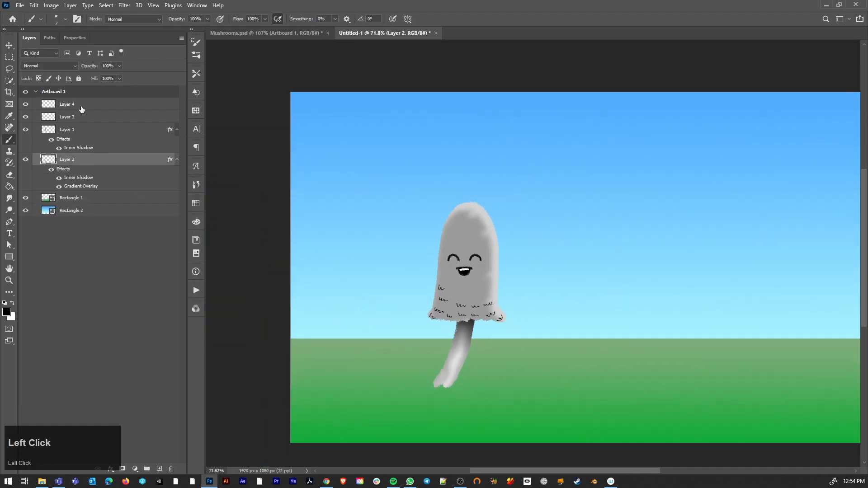
{"action": "left_click", "coordinate": [81, 108]}
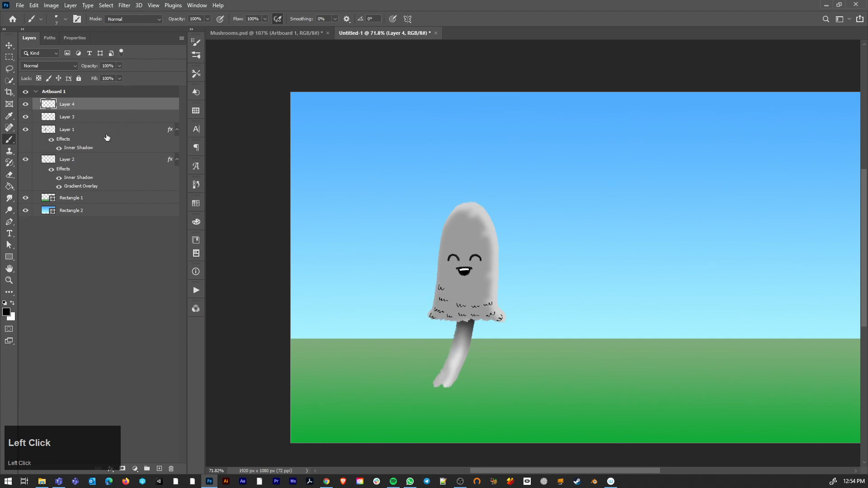
{"action": "key", "text": "shift+2"}
{"action": "left_click", "coordinate": [90, 105]}
{"action": "key", "text": "v"}
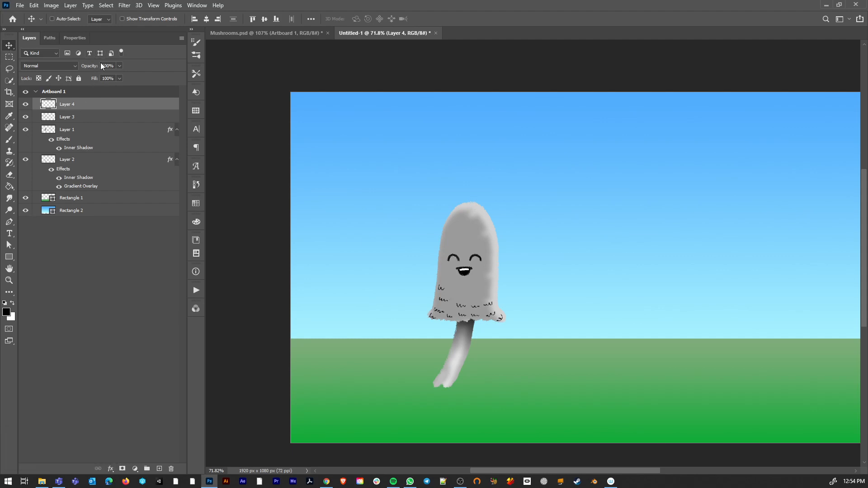
{"action": "key", "text": "2"}
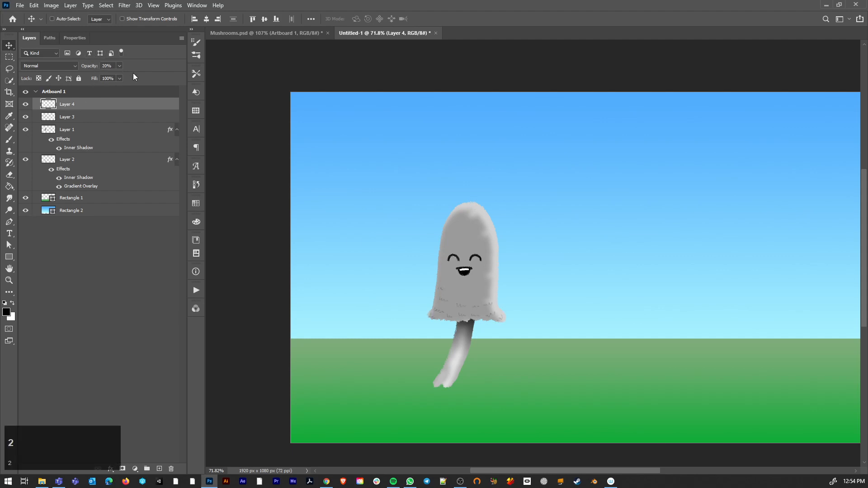
{"action": "key", "text": "6"}
{"action": "key", "text": "7"}
{"action": "key", "text": "8"}
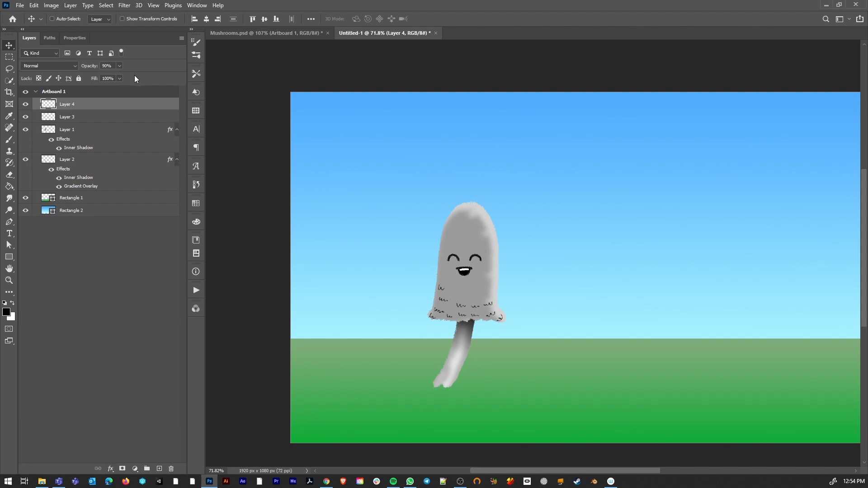
{"action": "key", "text": "0"}
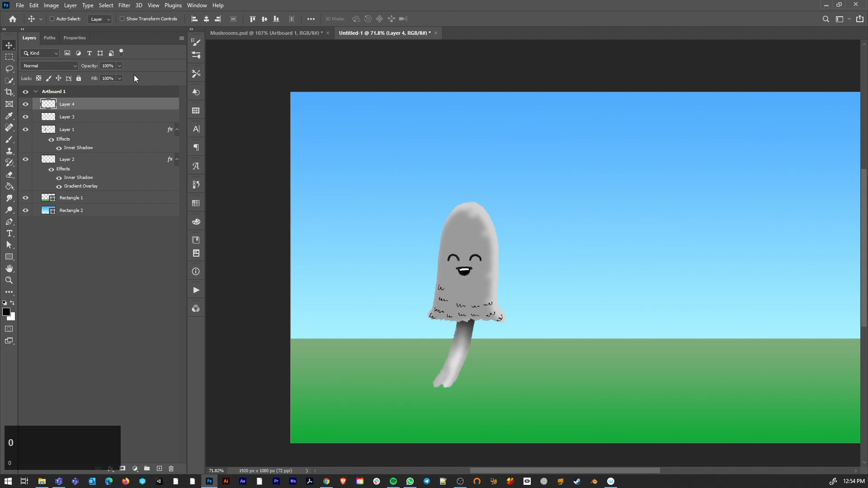
{"action": "key", "text": "4"}
Group Layers 1 to 4 of the mushroom and name the group "mushroom".
{"action": "scroll", "coordinate": [476, 332], "scroll_direction": "down", "scroll_amount": 4, "text": "alt"}
{"action": "scroll", "coordinate": [478, 333], "scroll_direction": "down", "scroll_amount": 1, "text": "alt"}
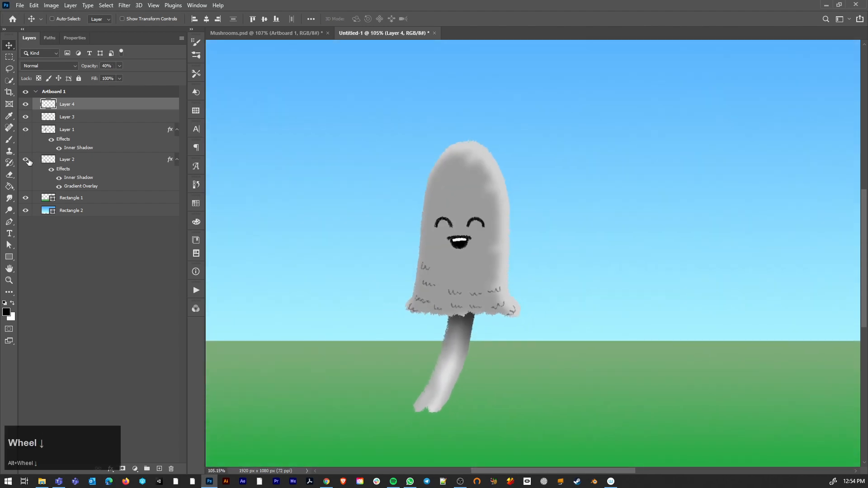
{"action": "left_click", "coordinate": [87, 161]}
{"action": "left_click", "coordinate": [78, 131], "text": "shift"}
{"action": "left_click", "coordinate": [80, 118], "text": "shift"}
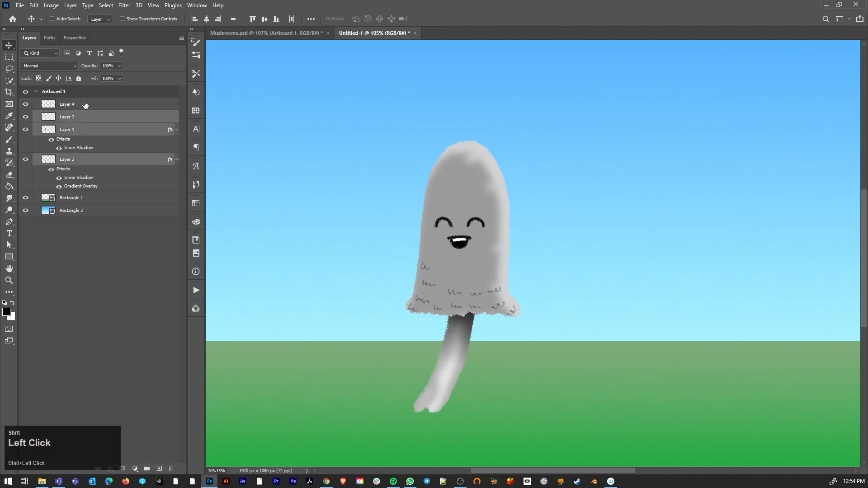
{"action": "left_click", "coordinate": [86, 105], "text": "shift"}
{"action": "key", "text": "ctrl+g"}
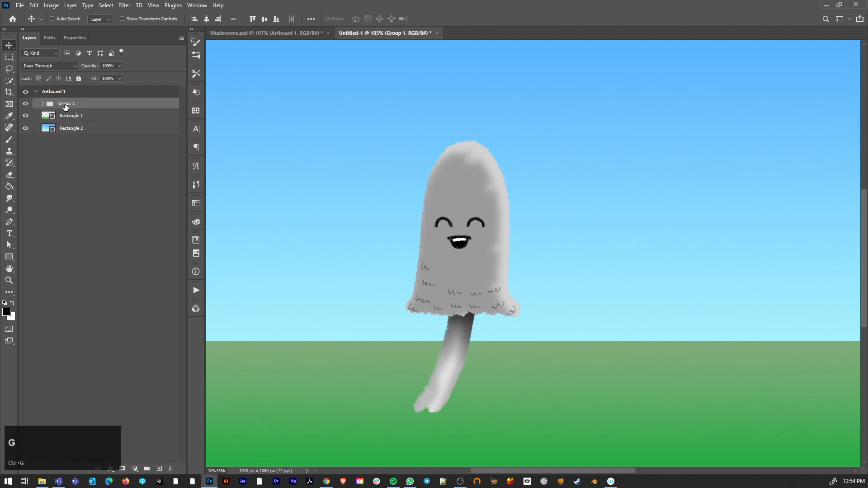
{"action": "double_click", "coordinate": [66, 105]}
{"action": "type", "text": "mushroom"}
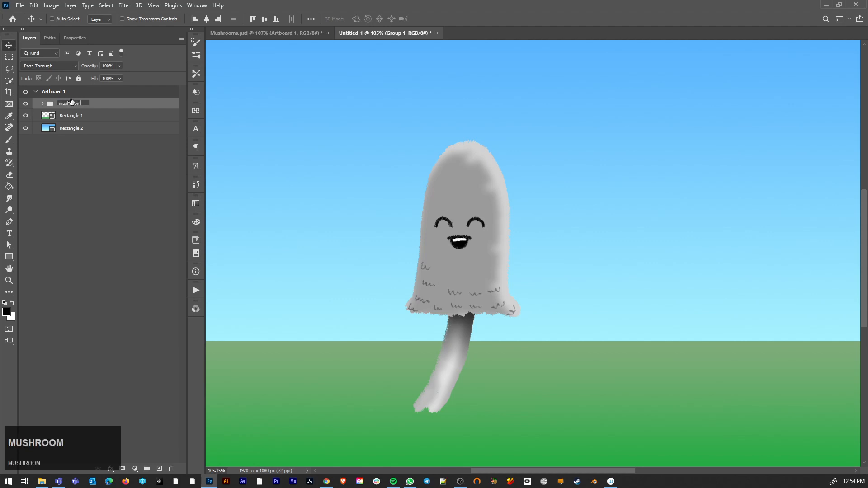
{"action": "key", "text": "Return"}
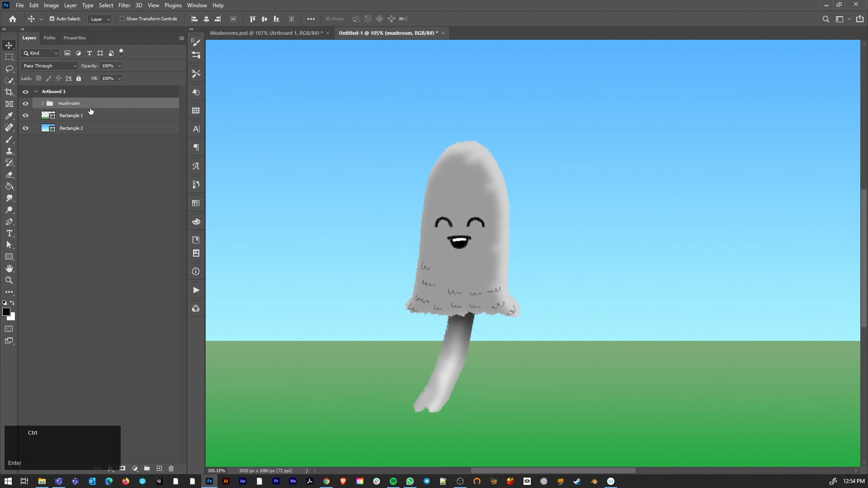
Duplicate the mushroom group and scale the copy proportionally from its centre to about 520%.
{"action": "key", "text": "ctrl+j"}
{"action": "scroll", "coordinate": [465, 206], "scroll_direction": "down", "scroll_amount": 2}
{"action": "scroll", "coordinate": [464, 204], "scroll_direction": "down", "scroll_amount": 1}
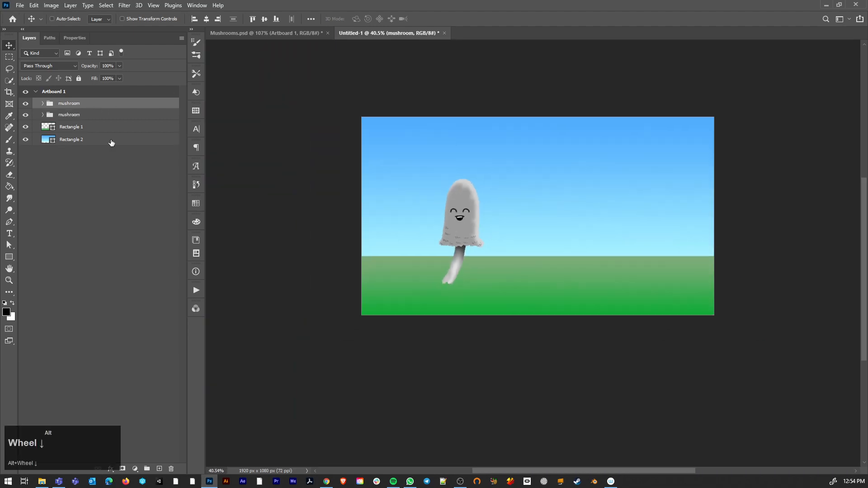
{"action": "key", "text": "ctrl+t"}
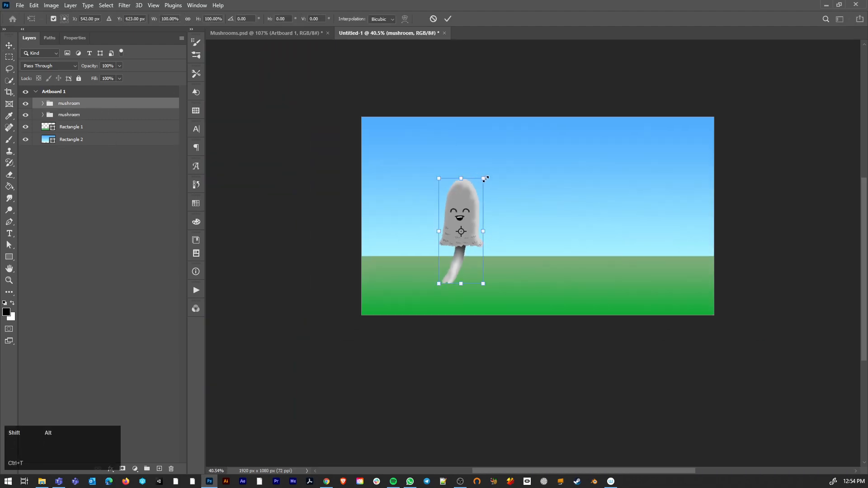
{"action": "left_click_drag", "start_coordinate": [483, 178], "coordinate": [765, 76]}
{"action": "left_click", "coordinate": [345, 230]}
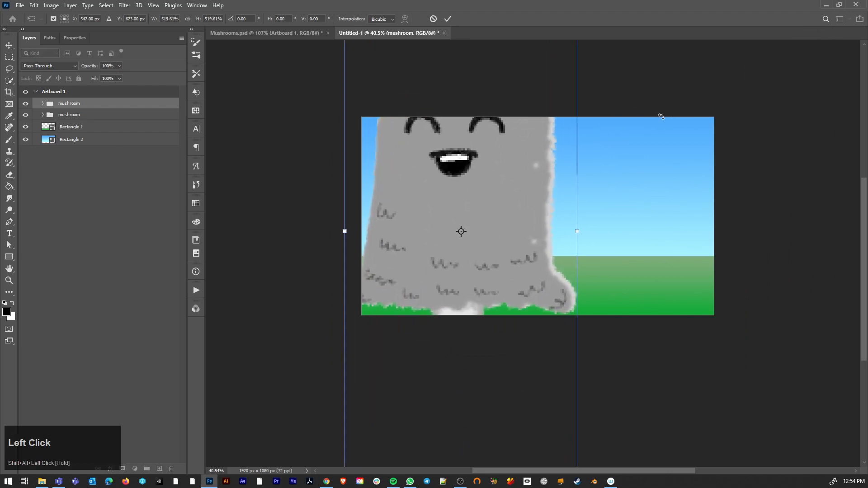
{"action": "key", "text": "Return"}
Enlarge the mushroom copy again from its centre to about 155% with Free Transform.
{"action": "scroll", "coordinate": [456, 195], "scroll_direction": "up", "scroll_amount": 3}
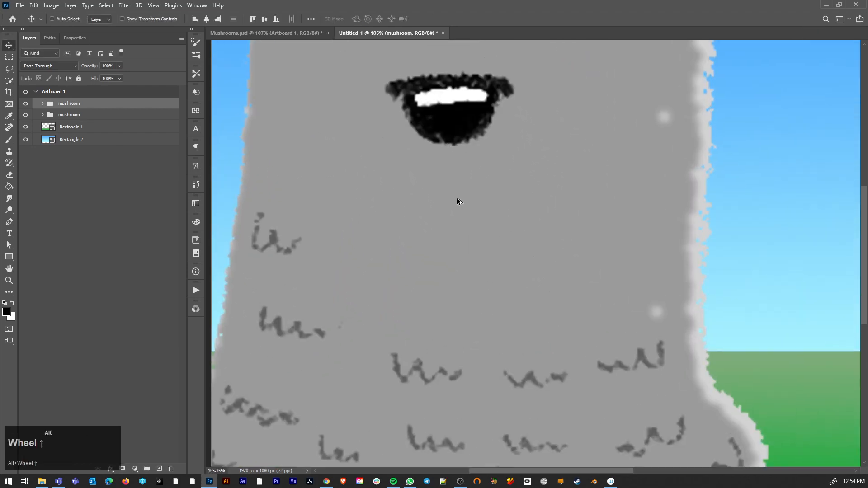
{"action": "scroll", "coordinate": [458, 201], "scroll_direction": "down", "scroll_amount": 2}
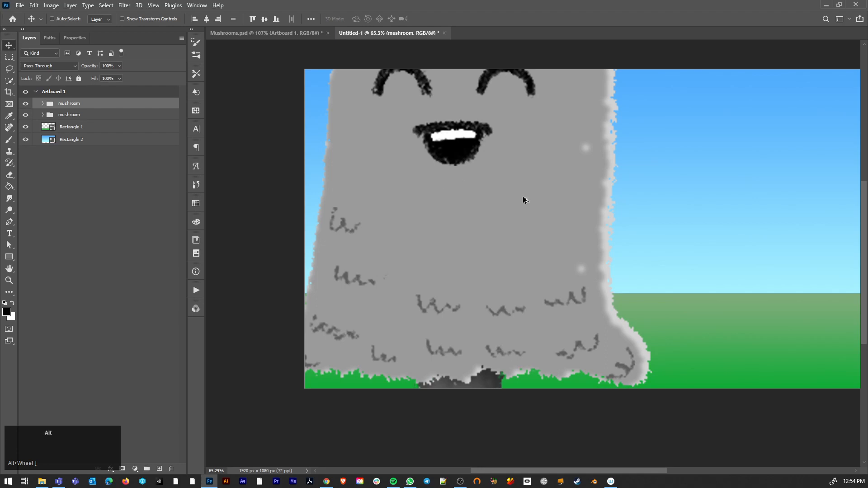
{"action": "scroll", "coordinate": [522, 197], "scroll_direction": "down", "scroll_amount": 4}
{"action": "key", "text": "ctrl"}
{"action": "key", "text": "ctrl+t"}
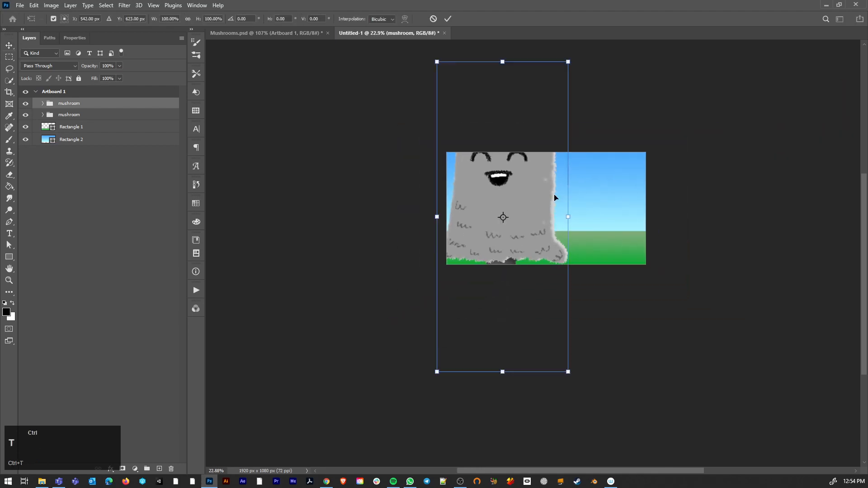
{"action": "left_click_drag", "start_coordinate": [568, 62], "coordinate": [753, 38]}
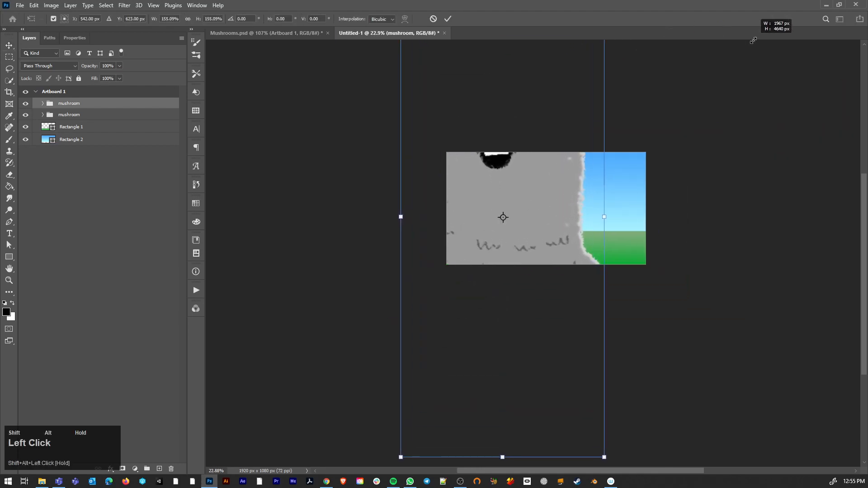
{"action": "key", "text": "Return"}
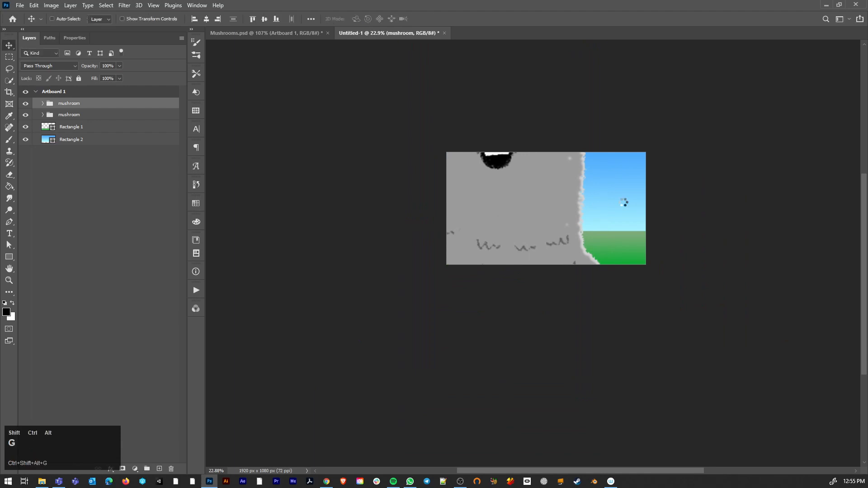
Convert the enlarged mushroom copy to a smart object and open its contents for editing.
{"action": "key", "text": "ctrl+shift+alt+g"}
{"action": "double_click", "coordinate": [41, 106]}
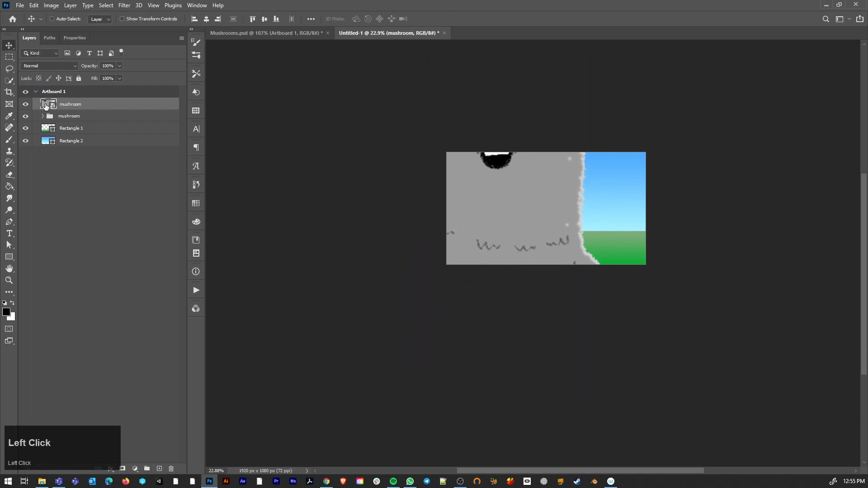
{"action": "scroll", "coordinate": [530, 257], "scroll_direction": "up", "scroll_amount": 2, "text": "alt"}
{"action": "scroll", "coordinate": [529, 254], "scroll_direction": "up", "scroll_amount": 1}
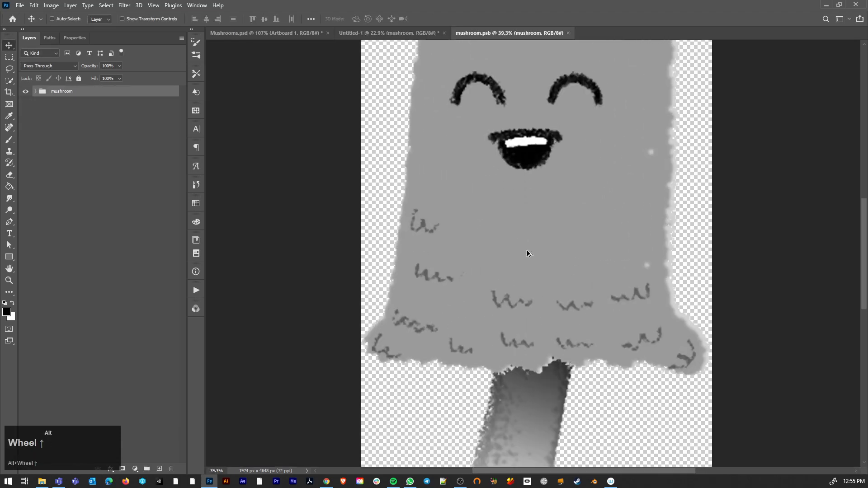
Resize the smart object's image to a height of 300 cm with automatic resampling.
{"action": "left_click", "coordinate": [51, 5]}
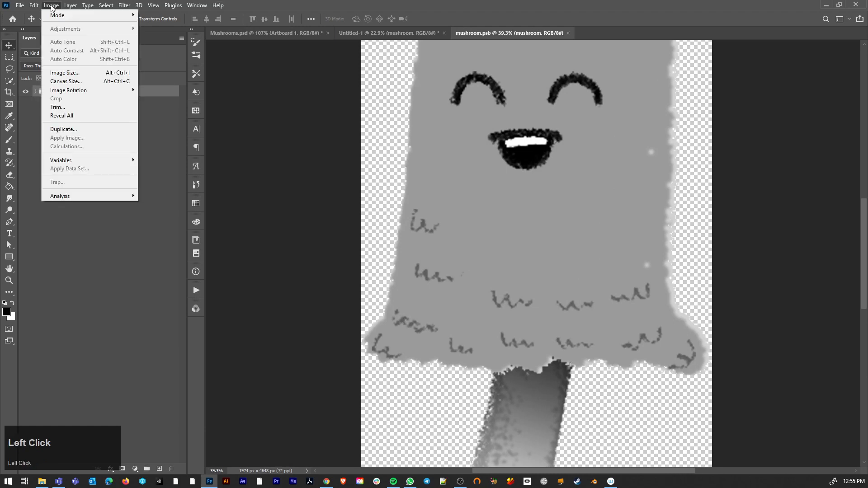
{"action": "left_click", "coordinate": [52, 72]}
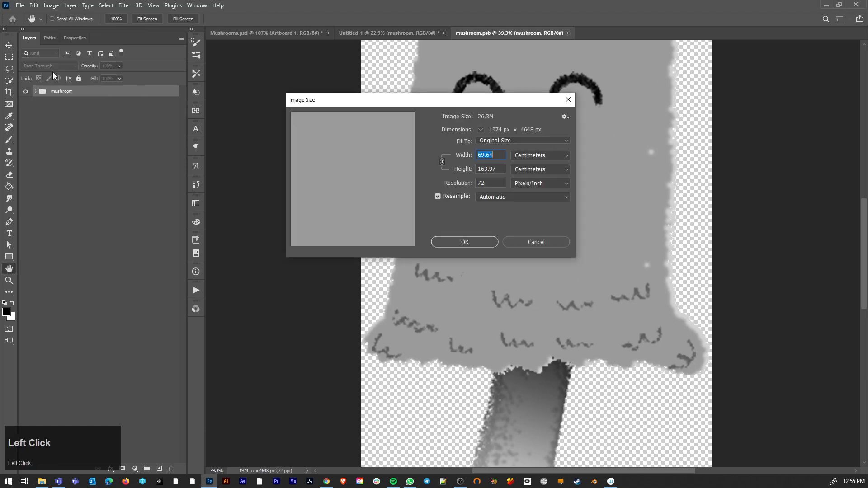
{"action": "left_click", "coordinate": [504, 154]}
{"action": "left_click_drag", "start_coordinate": [503, 170], "coordinate": [507, 157]}
{"action": "type", "text": "300"}
{"action": "left_click", "coordinate": [482, 241]}
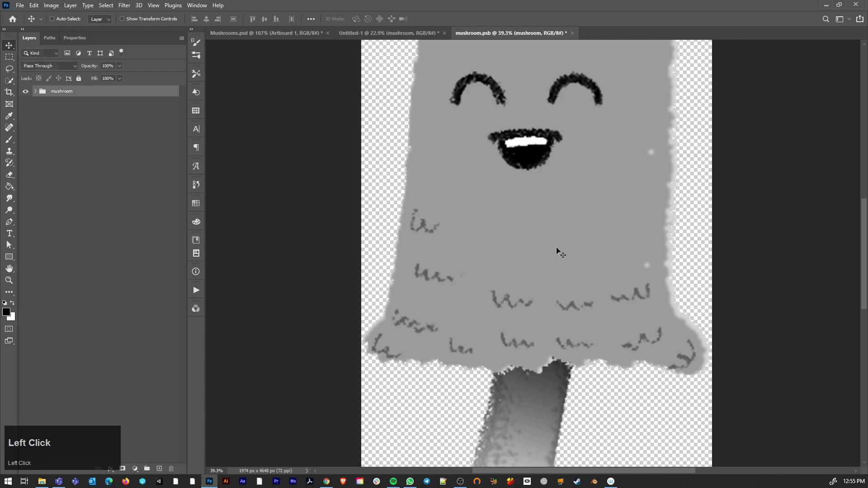
Undo the last image resize of the smart object's contents.
{"action": "scroll", "coordinate": [558, 248], "scroll_direction": "down", "scroll_amount": 3, "text": "alt"}
{"action": "scroll", "coordinate": [652, 302], "scroll_direction": "down", "scroll_amount": 10, "text": "alt"}
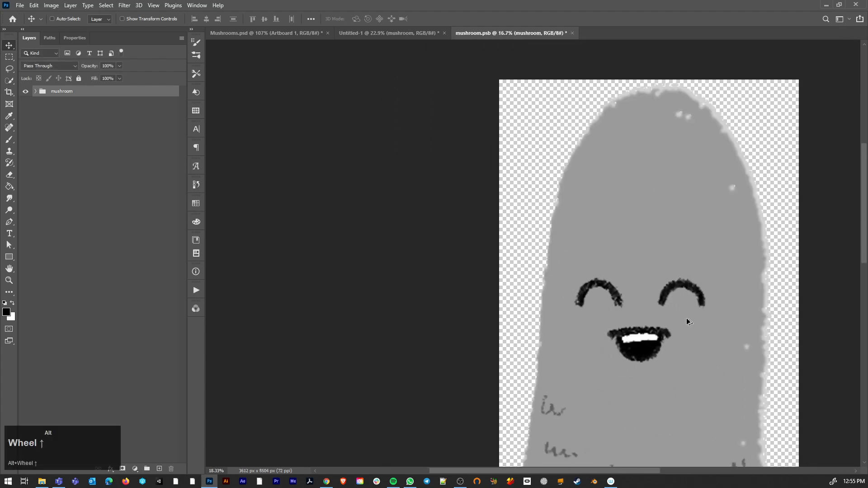
{"action": "key", "text": "space"}
{"action": "left_click_drag", "start_coordinate": [533, 362], "coordinate": [608, 239]}
{"action": "key", "text": "ctrl+z"}
{"action": "key", "text": "ctrl+z"}
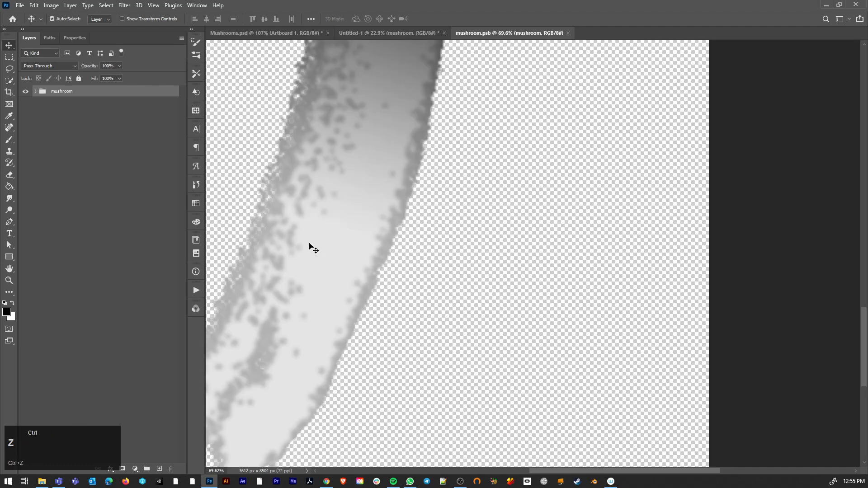
{"action": "scroll", "coordinate": [416, 248], "scroll_direction": "down", "scroll_amount": 5, "text": "alt"}
{"action": "key", "text": "space"}
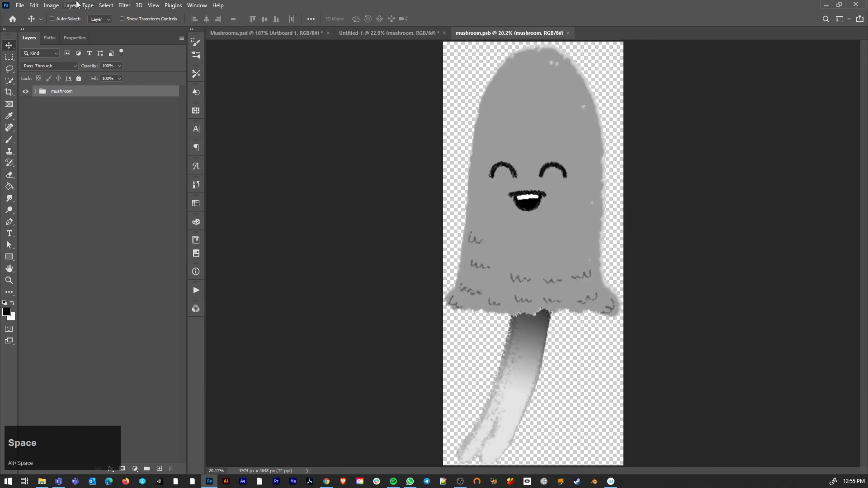
Resize the smart object's image to a width of 100 cm using Preserve Details 2.0 resampling.
{"action": "left_click", "coordinate": [53, 5]}
{"action": "left_click", "coordinate": [81, 78]}
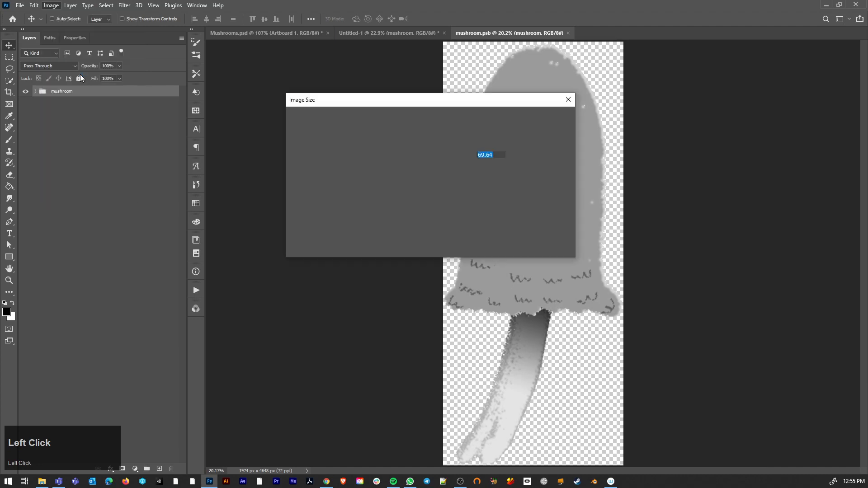
{"action": "left_click", "coordinate": [499, 199]}
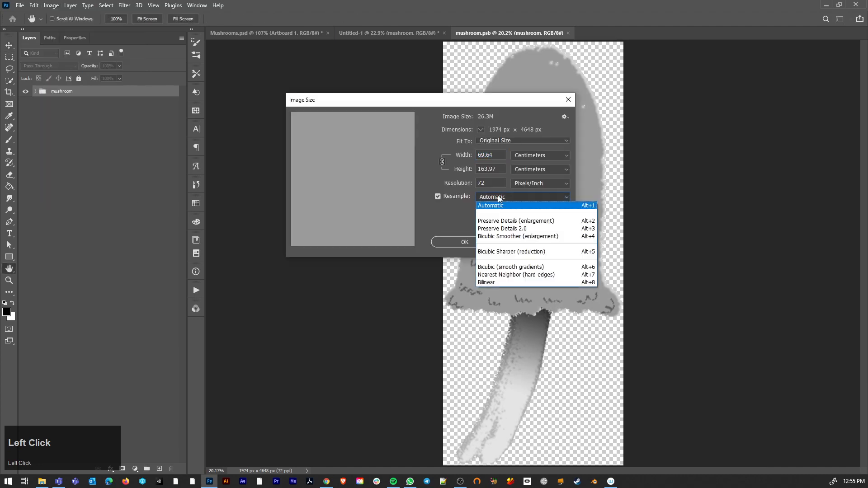
{"action": "left_click", "coordinate": [518, 230]}
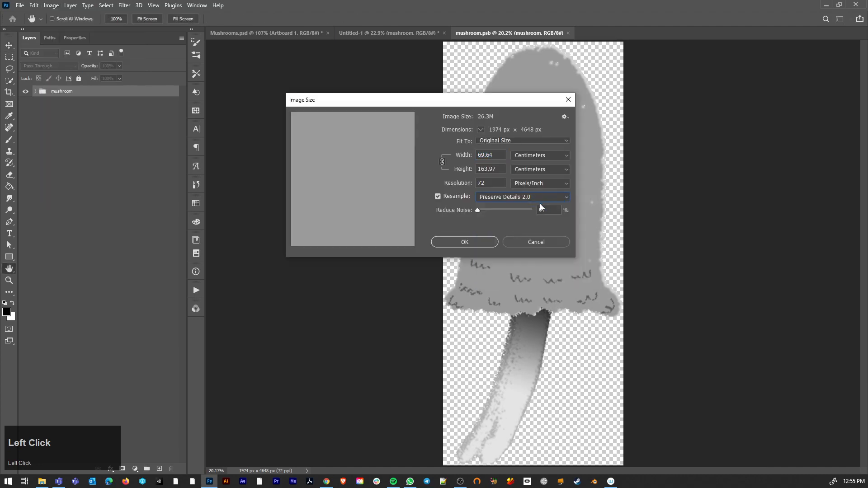
{"action": "left_click", "coordinate": [468, 155]}
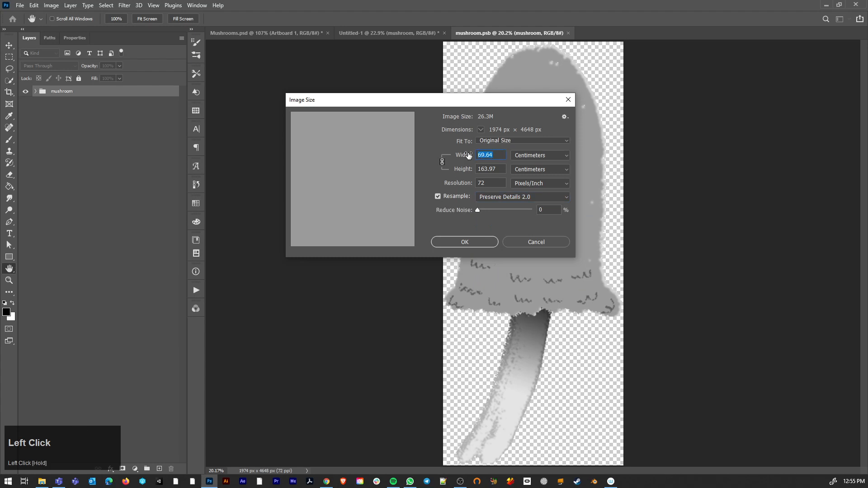
{"action": "type", "text": "100"}
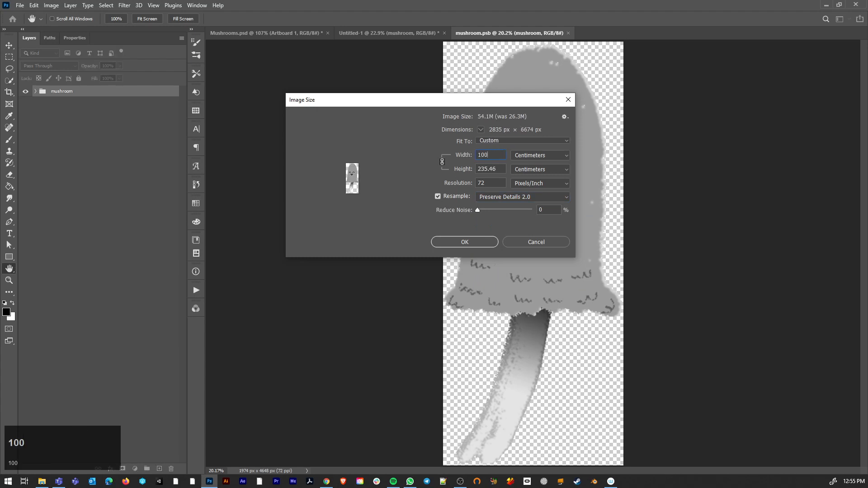
{"action": "left_click", "coordinate": [490, 243]}
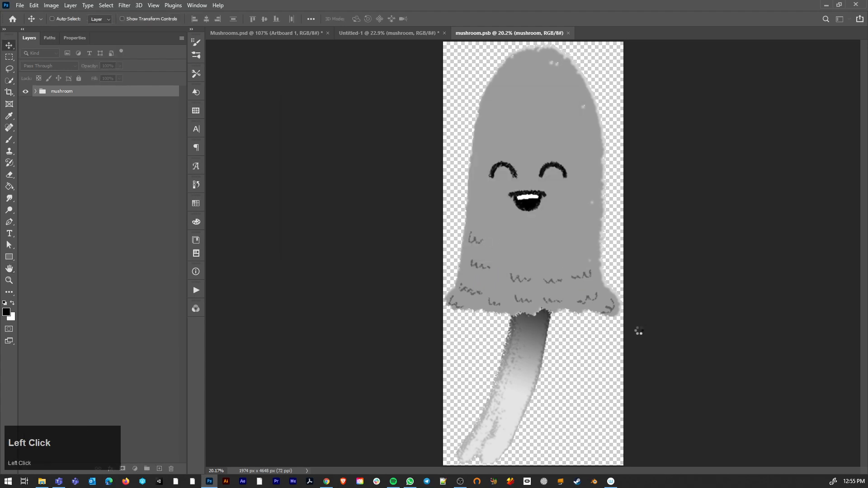
Examine the resampled cap texture marks and the ragged edge where the cap meets the stem.
{"action": "scroll", "coordinate": [605, 316], "scroll_direction": "up", "scroll_amount": 2}
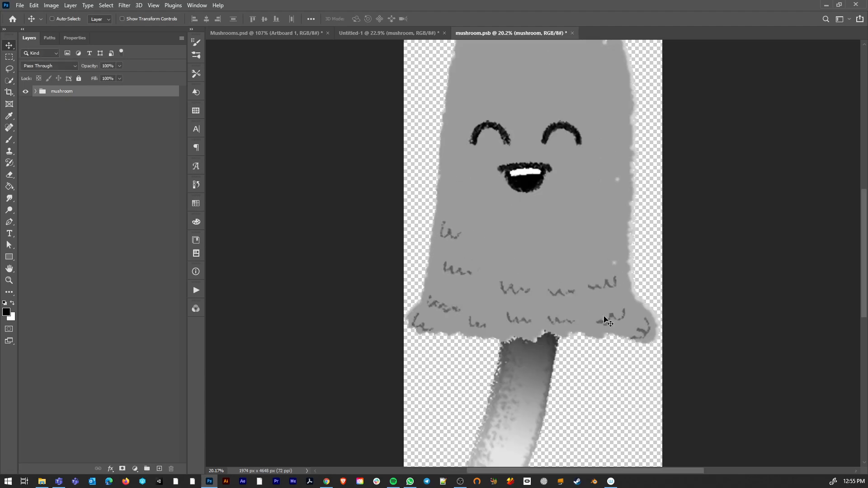
{"action": "scroll", "coordinate": [549, 308], "scroll_direction": "up", "scroll_amount": 2}
{"action": "scroll", "coordinate": [549, 308], "scroll_direction": "up", "scroll_amount": 2}
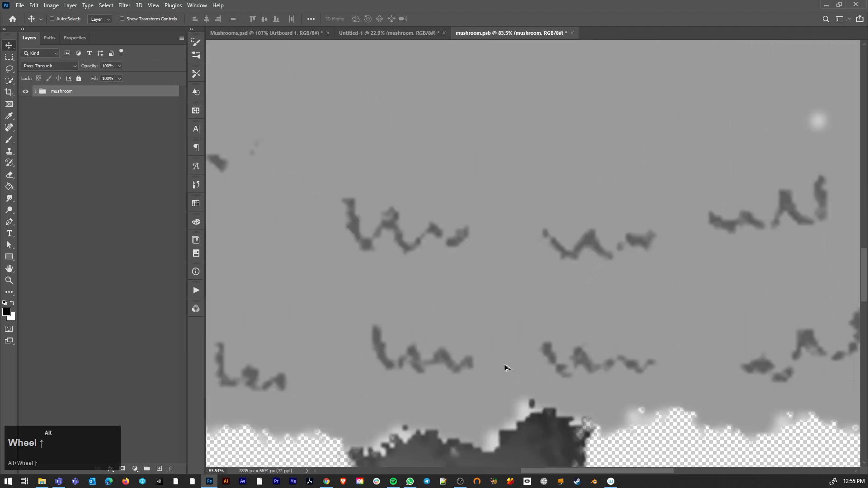
{"action": "scroll", "coordinate": [368, 431], "scroll_direction": "up", "scroll_amount": 2}
{"action": "scroll", "coordinate": [475, 316], "scroll_direction": "down", "scroll_amount": 2}
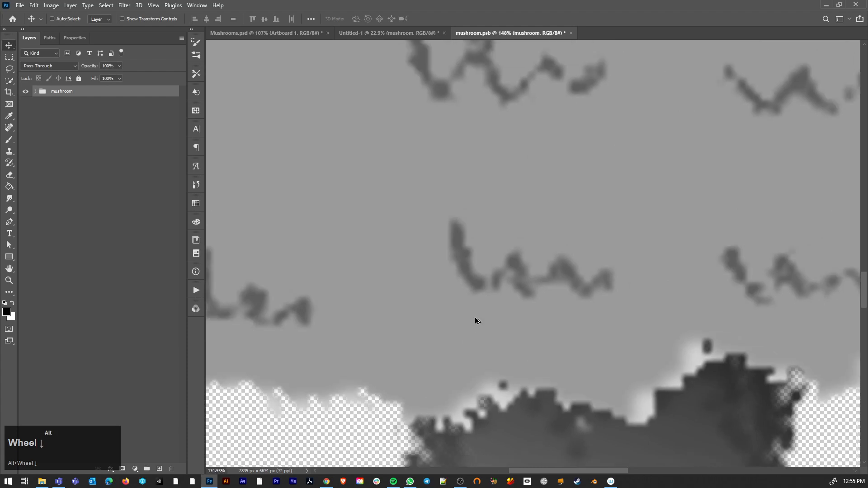
{"action": "scroll", "coordinate": [477, 317], "scroll_direction": "up", "scroll_amount": 4}
{"action": "scroll", "coordinate": [476, 317], "scroll_direction": "down", "scroll_amount": 4}
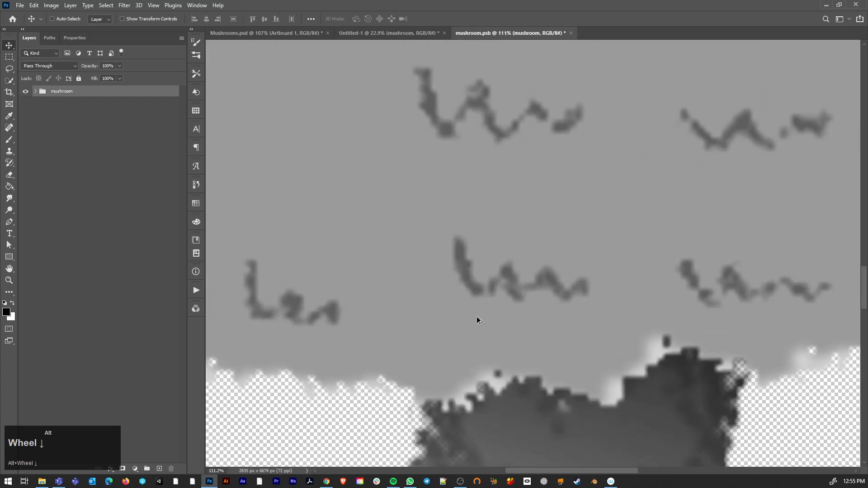
{"action": "scroll", "coordinate": [476, 316], "scroll_direction": "up", "scroll_amount": 1}
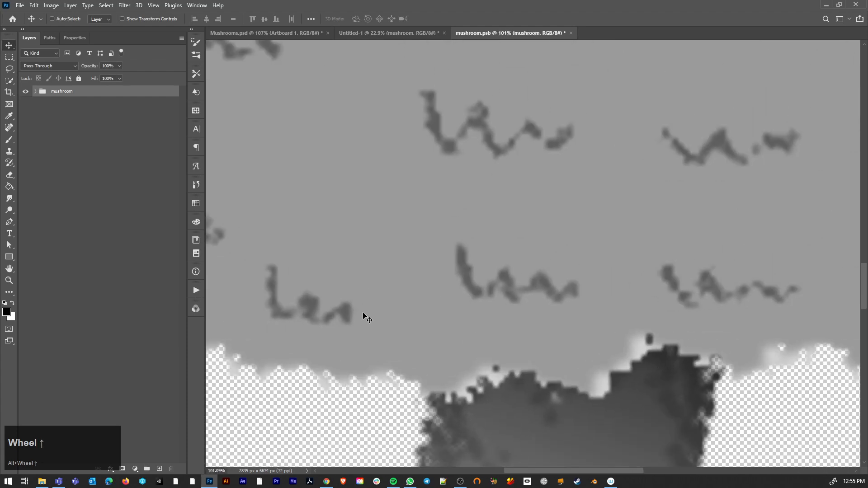
{"action": "scroll", "coordinate": [516, 369], "scroll_direction": "down", "scroll_amount": 20}
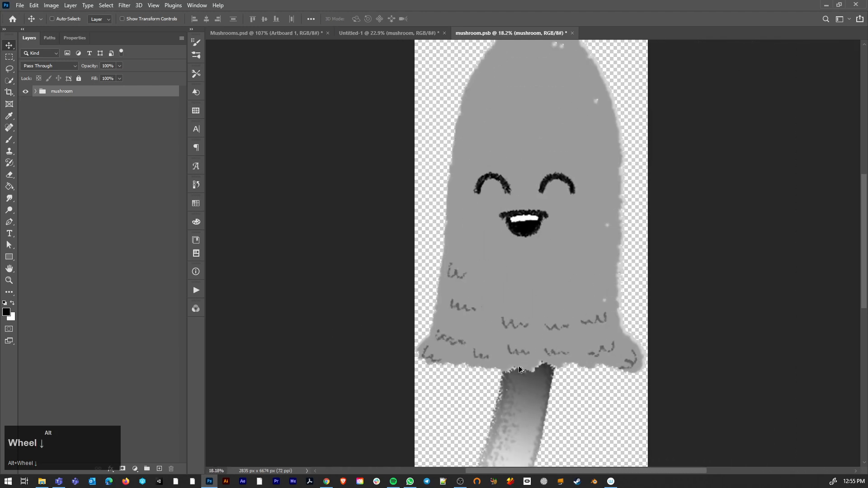
Save and close the smart object's contents, and scale the mushroom copy down proportionally to fit inside the artboard.
{"action": "left_click", "coordinate": [572, 33]}
{"action": "left_click", "coordinate": [392, 179]}
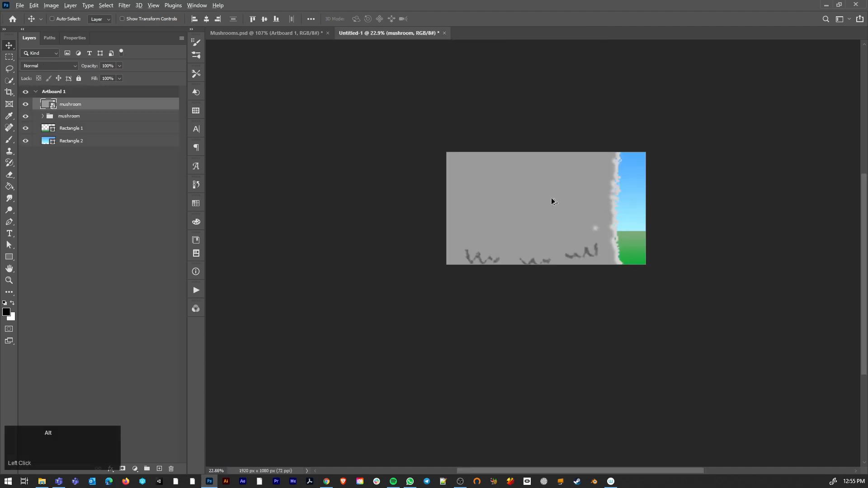
{"action": "scroll", "coordinate": [547, 212], "scroll_direction": "down", "scroll_amount": 2}
{"action": "key", "text": "ctrl+t"}
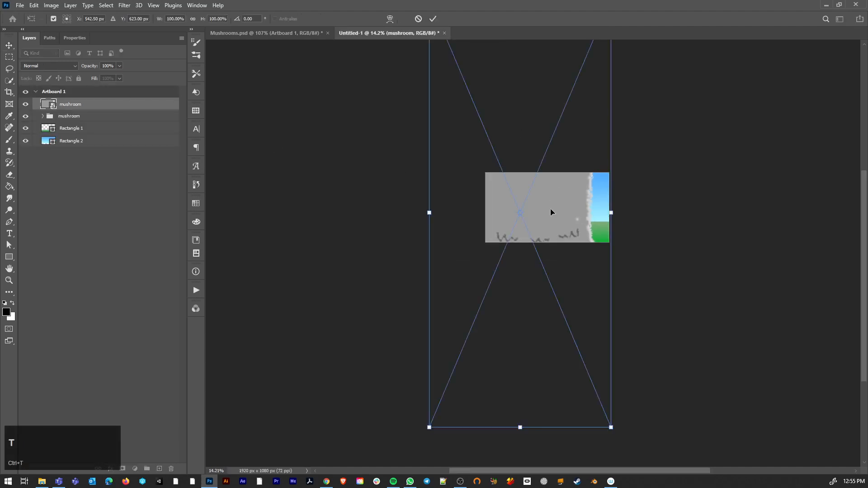
{"action": "left_click_drag", "start_coordinate": [611, 426], "coordinate": [501, 252]}
{"action": "key", "text": "Return"}
{"action": "scroll", "coordinate": [534, 237], "scroll_direction": "up", "scroll_amount": 5}
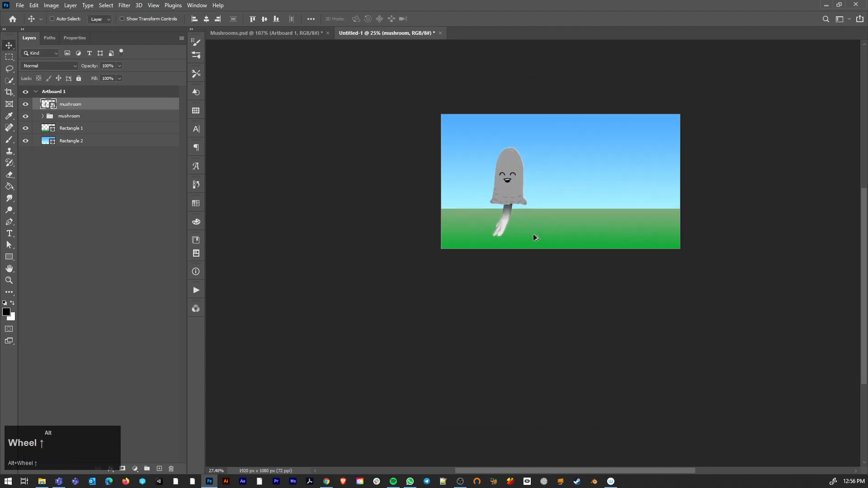
Move the mushroom smart object about 306 px to the right of the original mushroom and compare their quality.
{"action": "left_click_drag", "start_coordinate": [497, 203], "coordinate": [567, 197]}
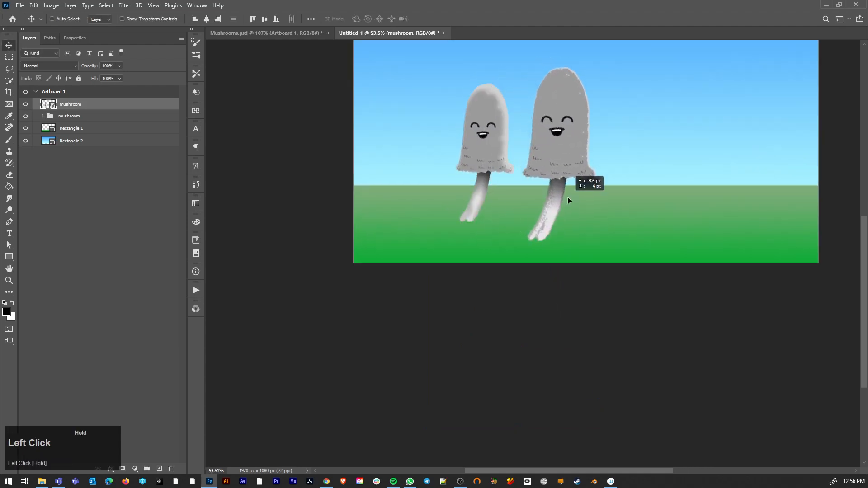
{"action": "scroll", "coordinate": [567, 197], "scroll_direction": "up", "scroll_amount": 3}
{"action": "key", "text": "space"}
{"action": "left_click_drag", "start_coordinate": [576, 141], "coordinate": [612, 237]}
{"action": "scroll", "coordinate": [597, 224], "scroll_direction": "up", "scroll_amount": 3}
{"action": "key", "text": "space"}
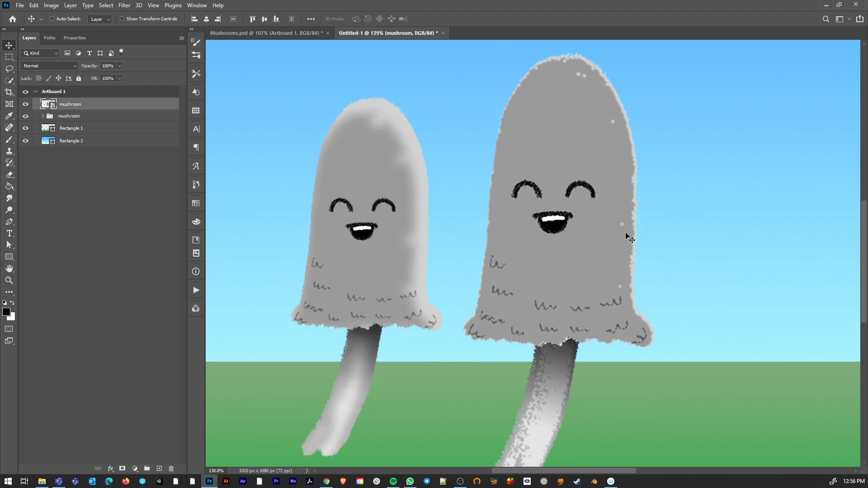
Delete the mushroom smart object, keeping the original mushroom group.
{"action": "left_click", "coordinate": [25, 107]}
{"action": "left_click", "coordinate": [25, 106]}
{"action": "key", "text": "Delete"}
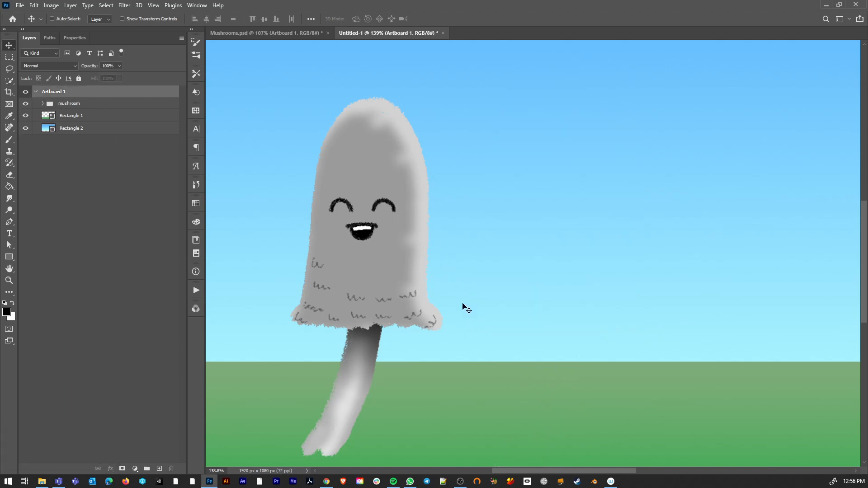
Draw a closed, bell-shaped mushroom cap about 241 px wide and 339 px high beside the original using the Pen tool in Shape mode.
{"action": "scroll", "coordinate": [466, 308], "scroll_direction": "down", "scroll_amount": 4}
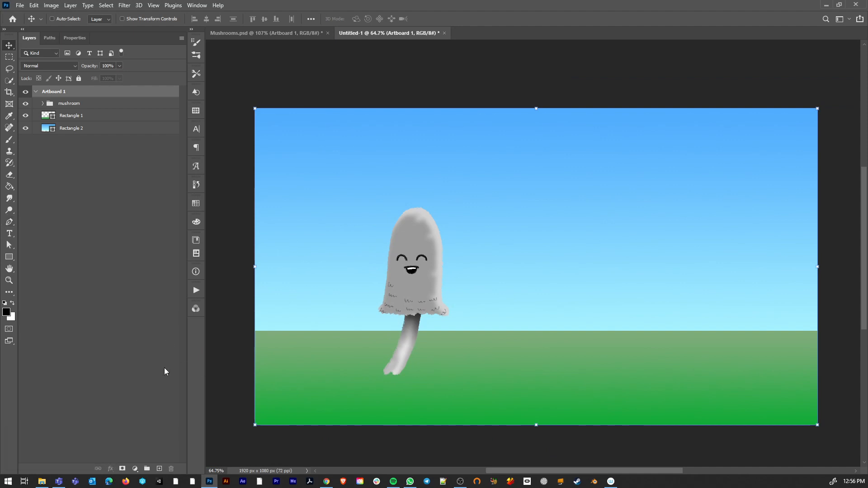
{"action": "left_click", "coordinate": [159, 469]}
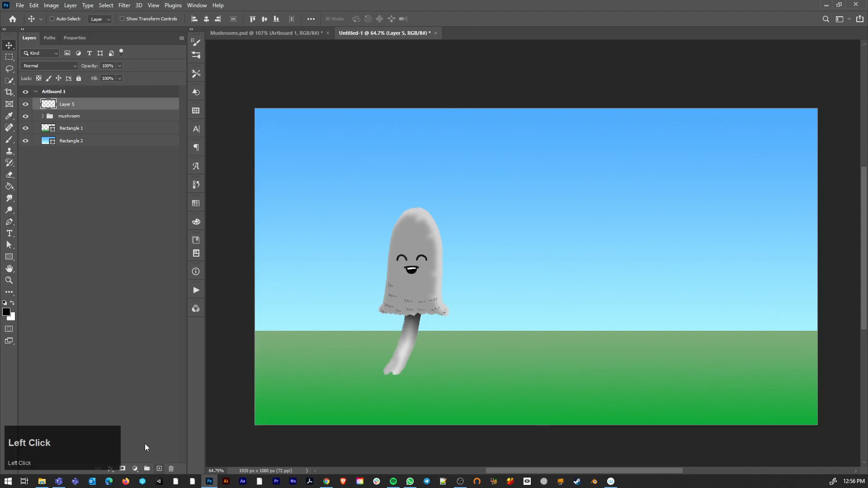
{"action": "left_click", "coordinate": [9, 222]}
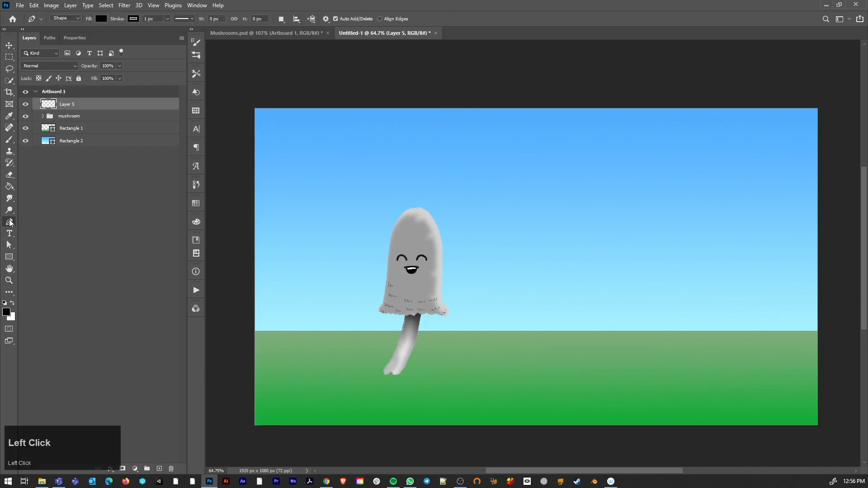
{"action": "left_click", "coordinate": [503, 312]}
{"action": "left_click", "coordinate": [515, 282]}
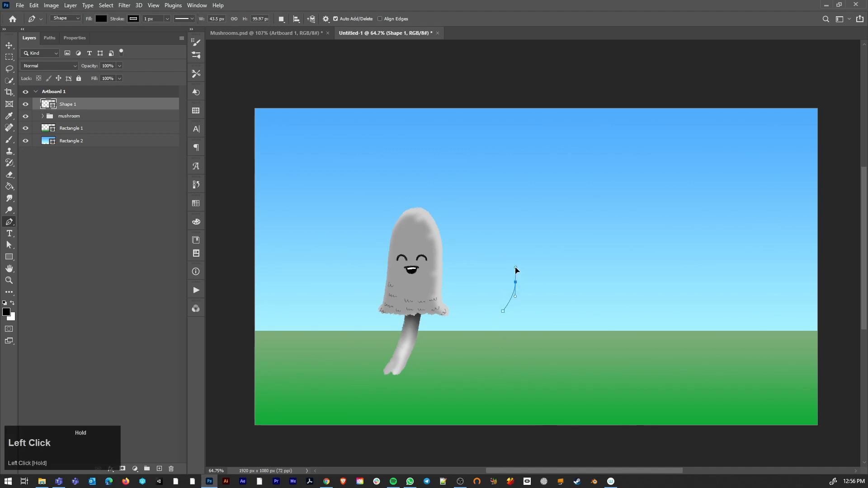
{"action": "left_click_drag", "start_coordinate": [515, 267], "coordinate": [517, 263]}
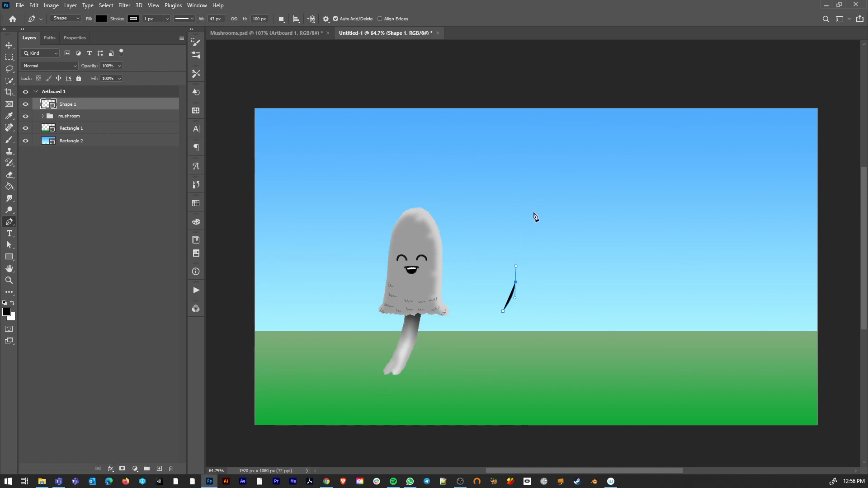
{"action": "left_click_drag", "start_coordinate": [535, 211], "coordinate": [557, 211]}
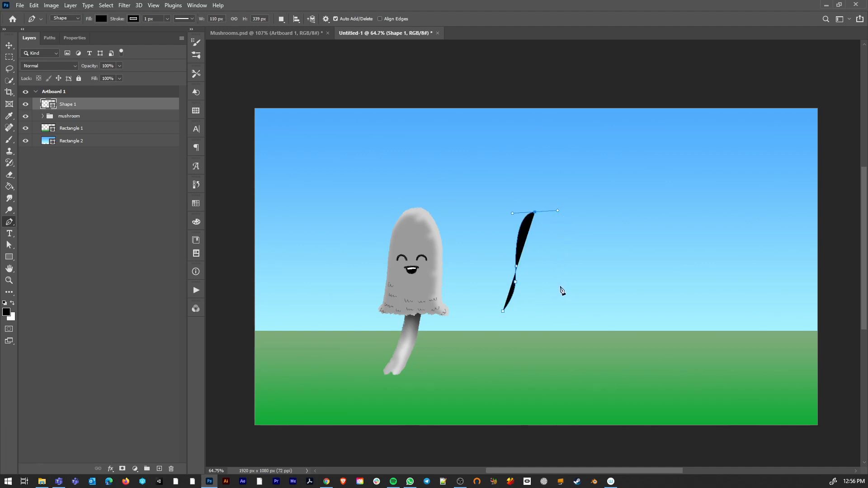
{"action": "left_click_drag", "start_coordinate": [560, 286], "coordinate": [575, 313]}
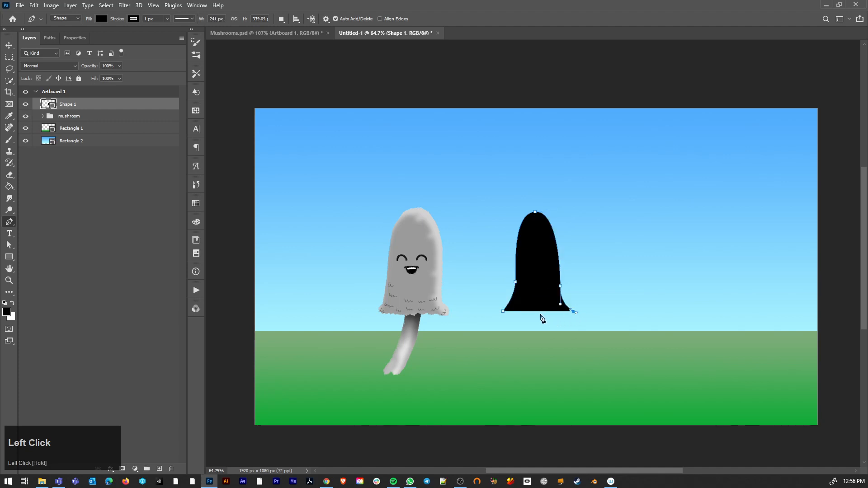
{"action": "left_click", "coordinate": [572, 312], "text": "alt"}
{"action": "left_click", "coordinate": [505, 314]}
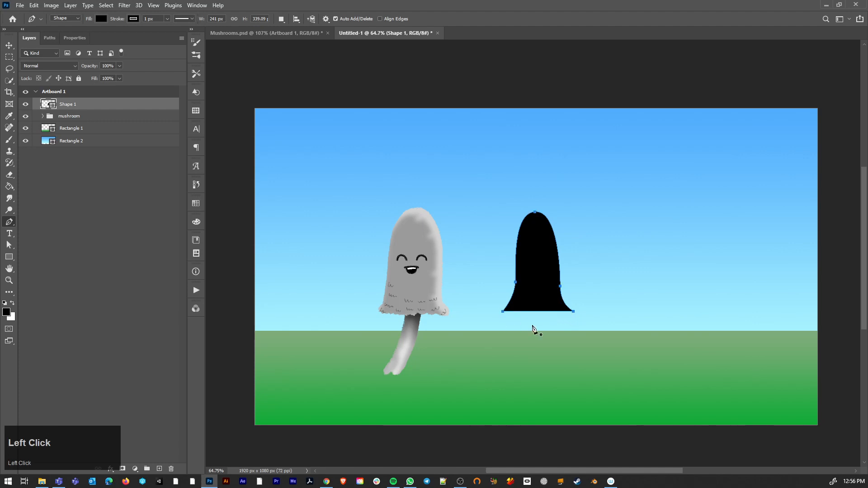
Fill the new mushroom cap with the grey sampled from the original mushroom's cap and remove its outline stroke.
{"action": "left_click", "coordinate": [47, 104]}
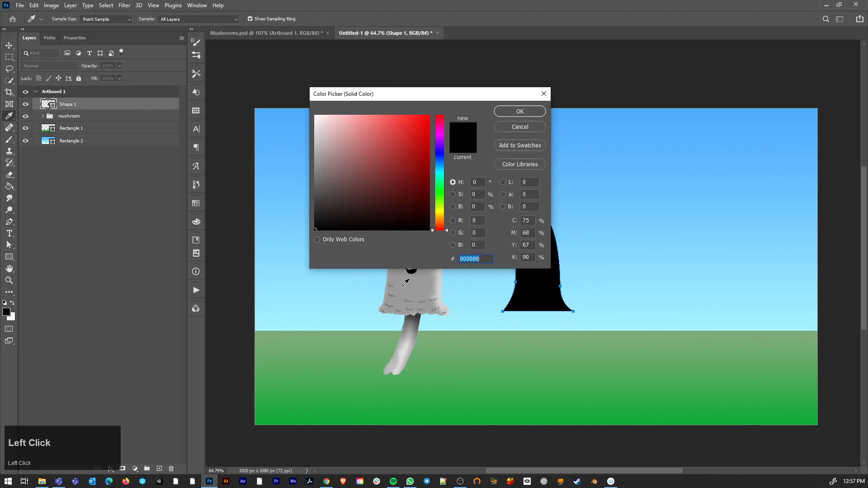
{"action": "left_click", "coordinate": [403, 284]}
{"action": "left_click", "coordinate": [503, 108]}
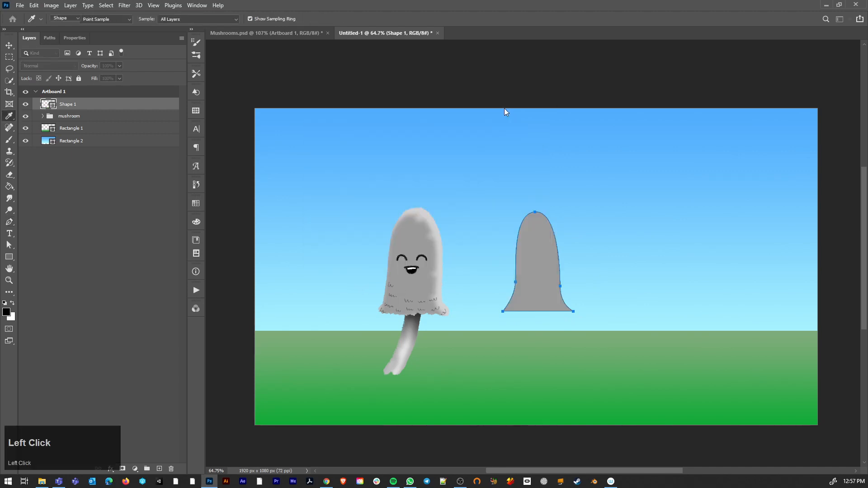
{"action": "key", "text": "p"}
{"action": "scroll", "coordinate": [542, 287], "scroll_direction": "up", "scroll_amount": 2}
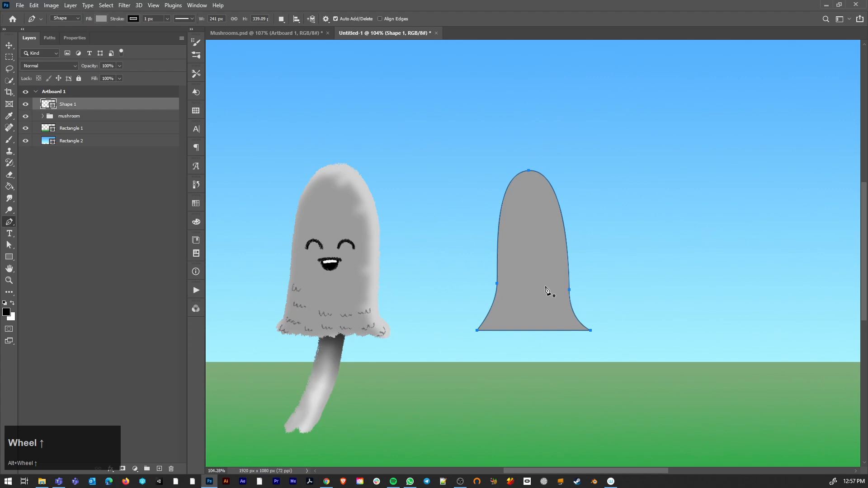
{"action": "left_click", "coordinate": [138, 20]}
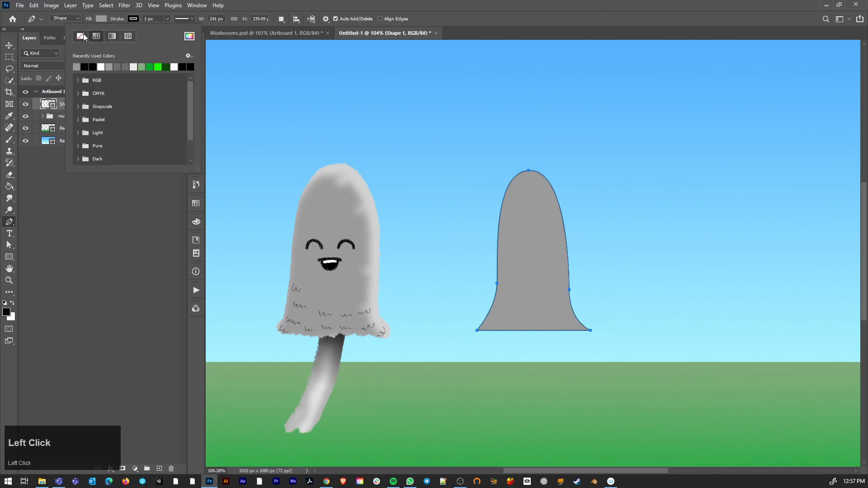
{"action": "left_click", "coordinate": [84, 37]}
{"action": "key", "text": "v"}
{"action": "mouse_move", "coordinate": [533, 292]}
{"action": "left_mouse_down"}
{"action": "mouse_move", "coordinate": [543, 312]}
{"action": "mouse_move", "coordinate": [543, 296]}
{"action": "left_mouse_up"}
{"action": "scroll", "coordinate": [568, 345], "scroll_direction": "down", "scroll_amount": 2}
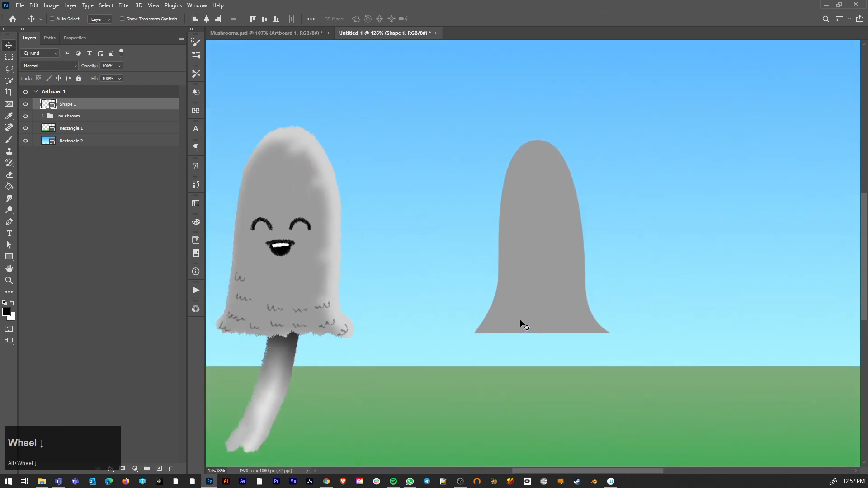
Add five anchor points along the straight bottom edge of the vector cap using the Pen tool.
{"action": "key", "text": "a"}
{"action": "left_click_drag", "start_coordinate": [451, 308], "coordinate": [625, 357]}
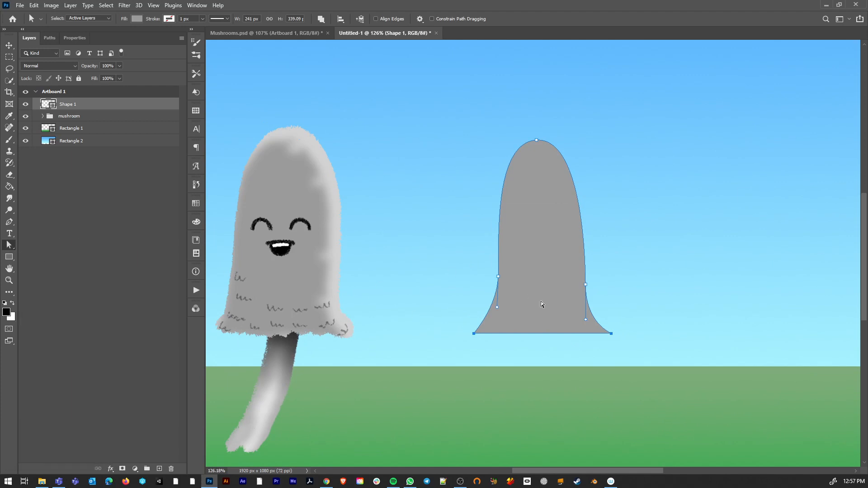
{"action": "key", "text": "p"}
{"action": "left_click", "coordinate": [500, 333]}
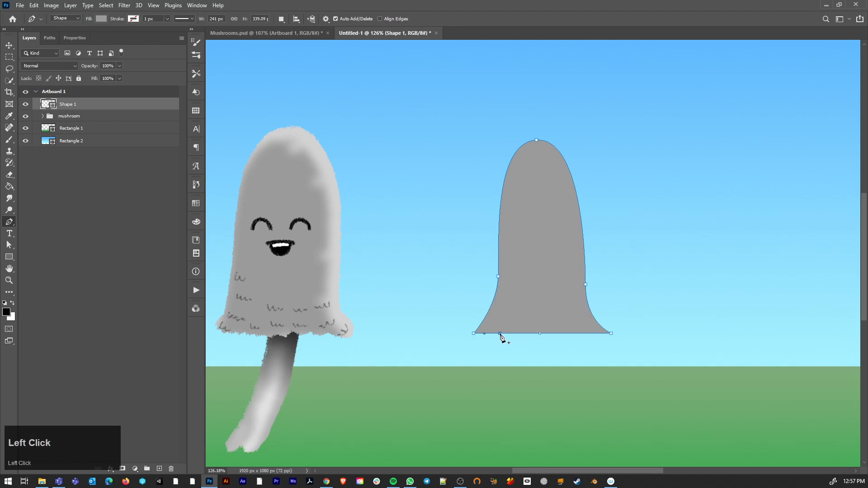
{"action": "left_click", "coordinate": [523, 334]}
{"action": "left_click", "coordinate": [549, 333]}
{"action": "left_click", "coordinate": [573, 333]}
{"action": "left_click", "coordinate": [587, 334]}
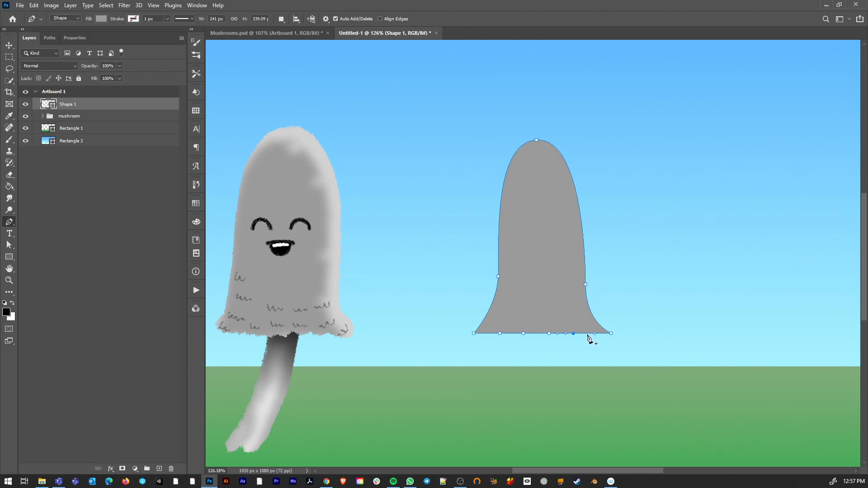
Raise the hem's anchor point just left of centre, and add and raise another near the cap's lower-left corner.
{"action": "key", "text": "a"}
{"action": "left_click_drag", "start_coordinate": [524, 335], "coordinate": [504, 335]}
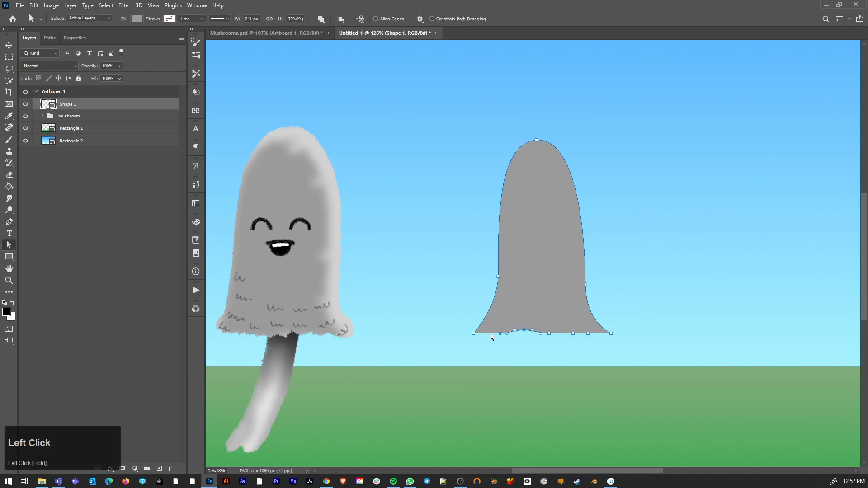
{"action": "key", "text": "p"}
{"action": "left_click", "coordinate": [487, 334]}
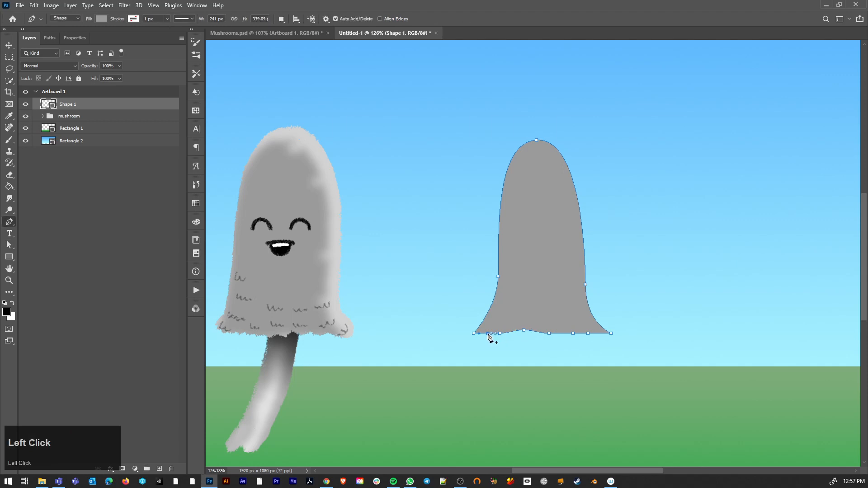
{"action": "key", "text": "a"}
{"action": "left_click_drag", "start_coordinate": [489, 335], "coordinate": [490, 332]}
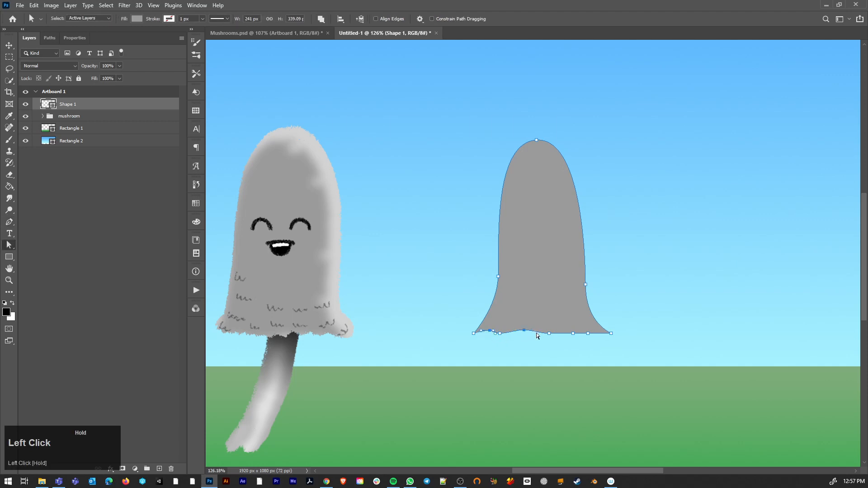
Raise the anchor point on the right half of the hem, and add and raise another near the lower-right corner.
{"action": "left_click_drag", "start_coordinate": [573, 334], "coordinate": [568, 330]}
{"action": "key", "text": "p"}
{"action": "left_click", "coordinate": [597, 334]}
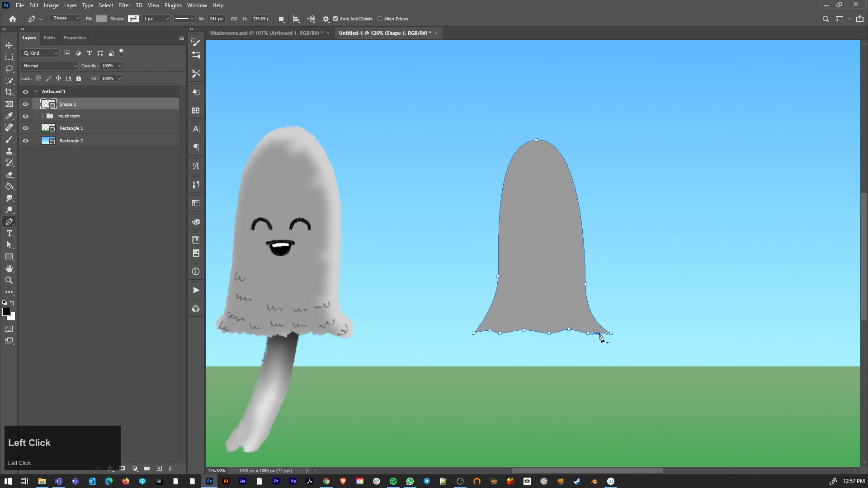
{"action": "key", "text": "a"}
{"action": "left_click", "coordinate": [600, 335]}
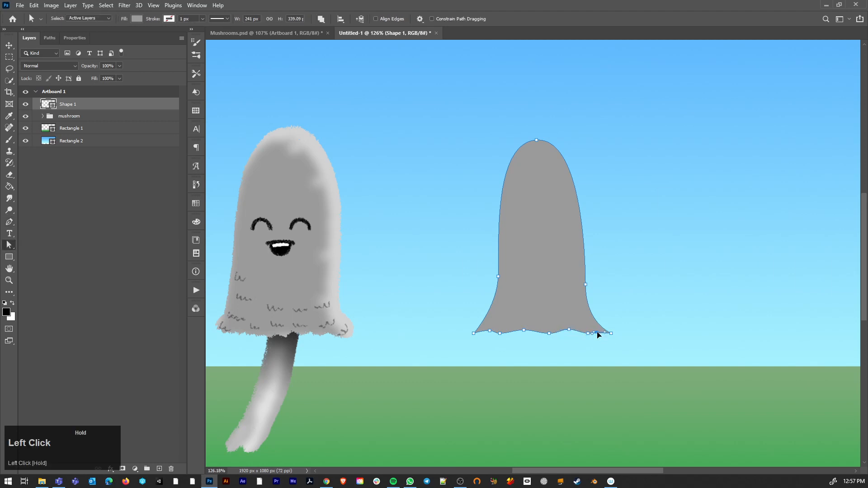
{"action": "left_click", "coordinate": [635, 309]}
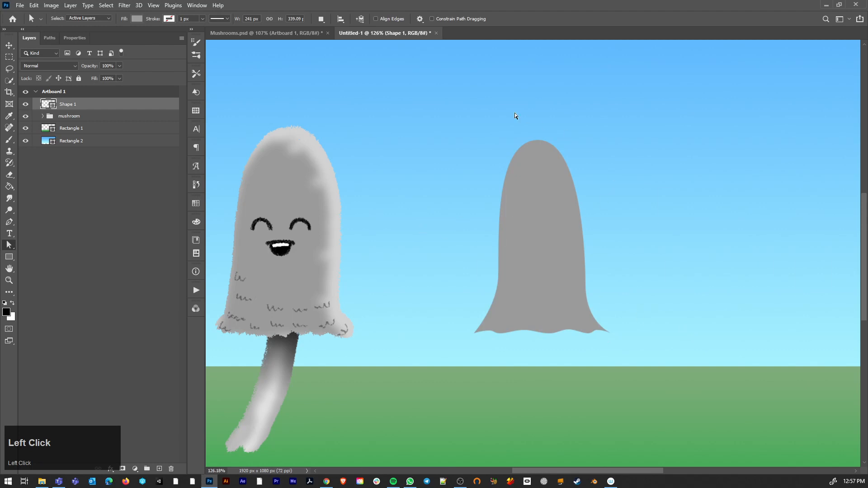
Broaden the cap by lengthening both direction handles of its top anchor and moving the two side anchors outward.
{"action": "left_click", "coordinate": [536, 141]}
{"action": "left_click_drag", "start_coordinate": [582, 137], "coordinate": [600, 136]}
{"action": "left_click_drag", "start_coordinate": [491, 143], "coordinate": [484, 144]}
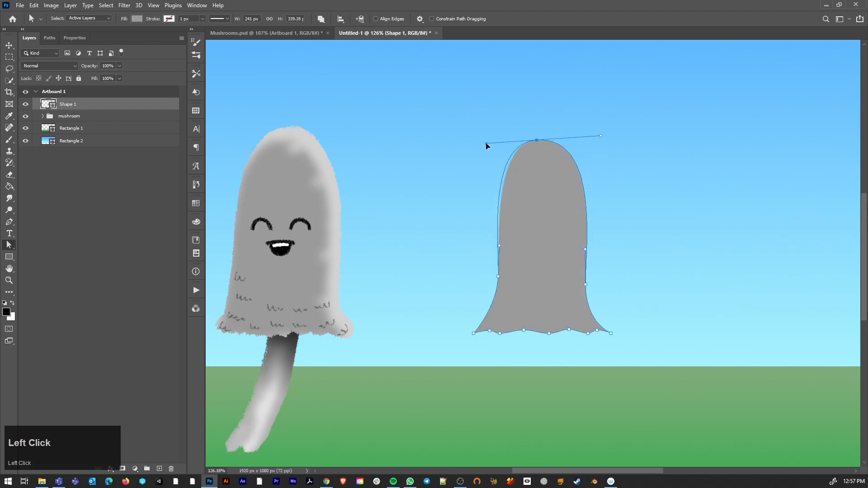
{"action": "left_click_drag", "start_coordinate": [498, 277], "coordinate": [487, 276]}
{"action": "left_click_drag", "start_coordinate": [586, 284], "coordinate": [590, 285]}
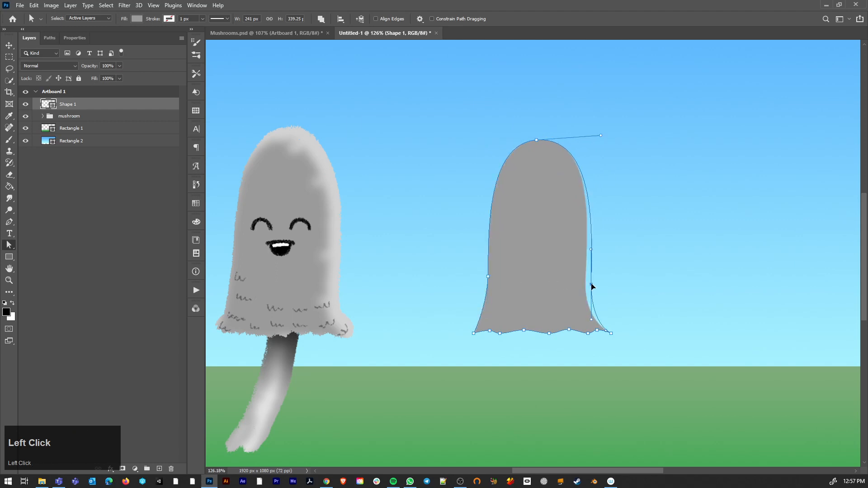
{"action": "left_click", "coordinate": [634, 246]}
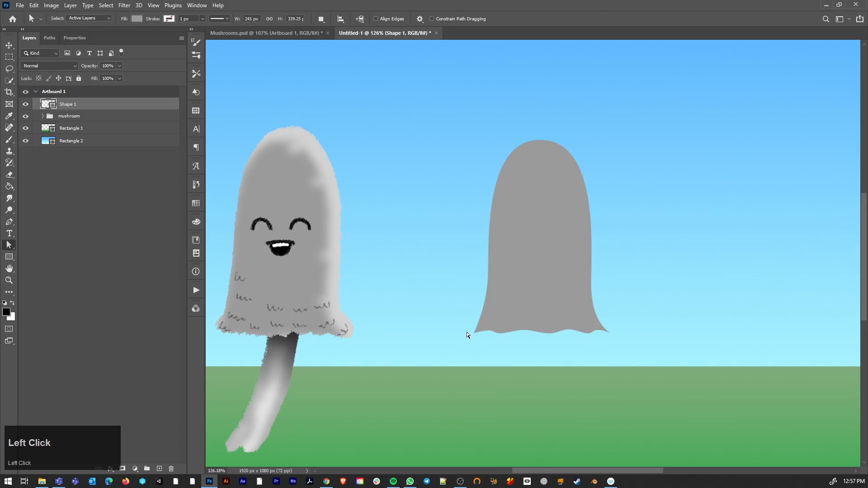
Add an anchor point on the cap's left edge just above the lower-left corner and reshape that corner.
{"action": "left_click_drag", "start_coordinate": [476, 337], "coordinate": [476, 336]}
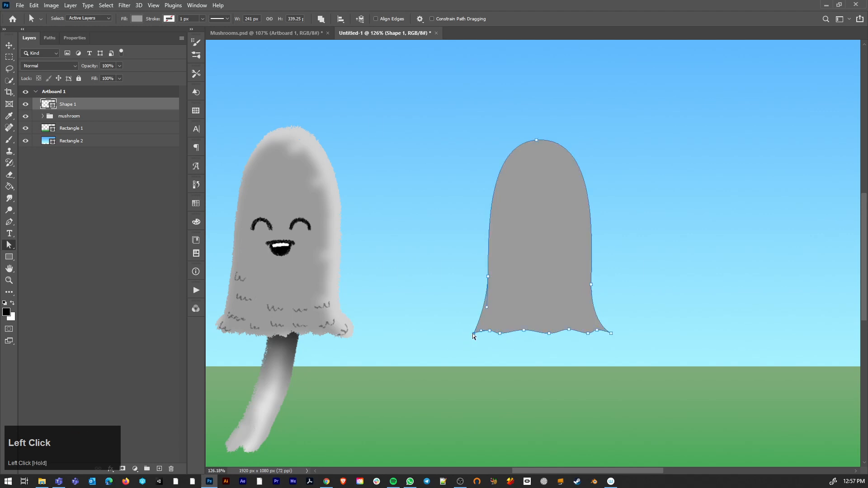
{"action": "key", "text": "p"}
{"action": "left_click", "coordinate": [478, 321]}
{"action": "key", "text": "a"}
{"action": "left_click_drag", "start_coordinate": [473, 335], "coordinate": [481, 333]}
{"action": "left_click", "coordinate": [606, 361]}
{"action": "scroll", "coordinate": [537, 347], "scroll_direction": "down", "scroll_amount": 3, "text": "alt"}
{"action": "scroll", "coordinate": [535, 343], "scroll_direction": "up", "scroll_amount": 1, "text": "alt"}
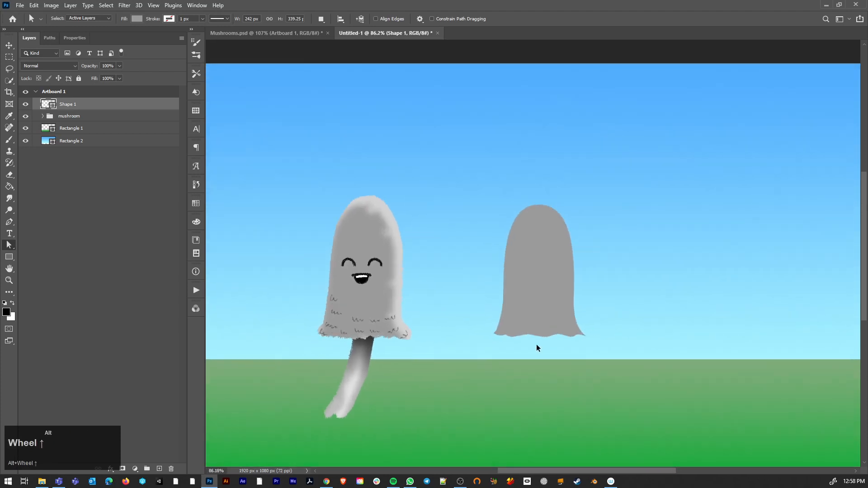
Draw a curved stem path about 59 px wide and 253 px high below the cap, with a grey stroke and no fill.
{"action": "key", "text": "p"}
{"action": "left_click", "coordinate": [536, 319]}
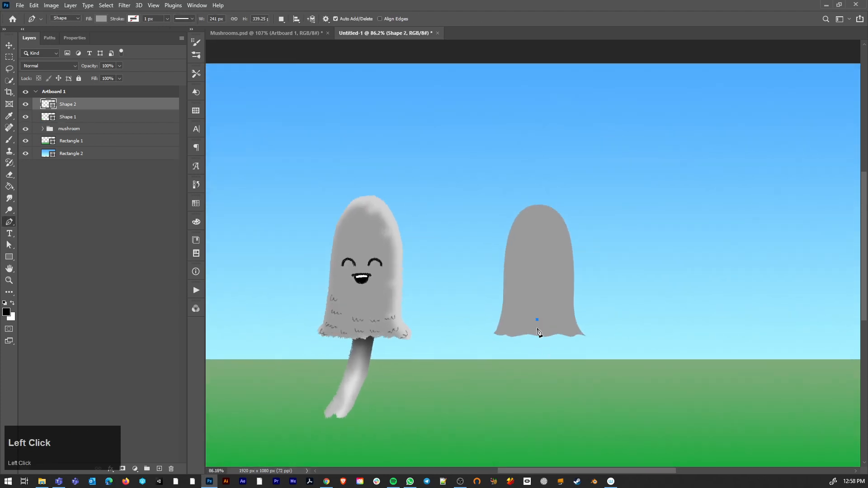
{"action": "left_click_drag", "start_coordinate": [516, 417], "coordinate": [483, 441]}
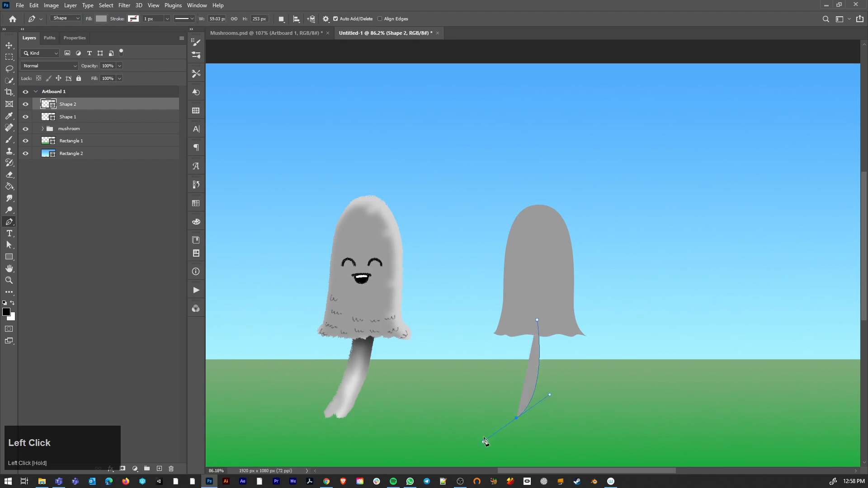
{"action": "left_click", "coordinate": [133, 20]}
{"action": "left_click", "coordinate": [78, 64]}
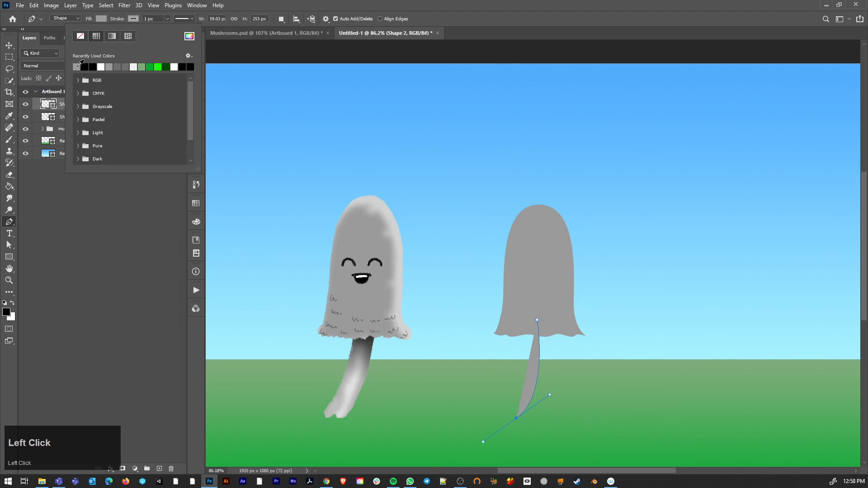
{"action": "left_click", "coordinate": [49, 36]}
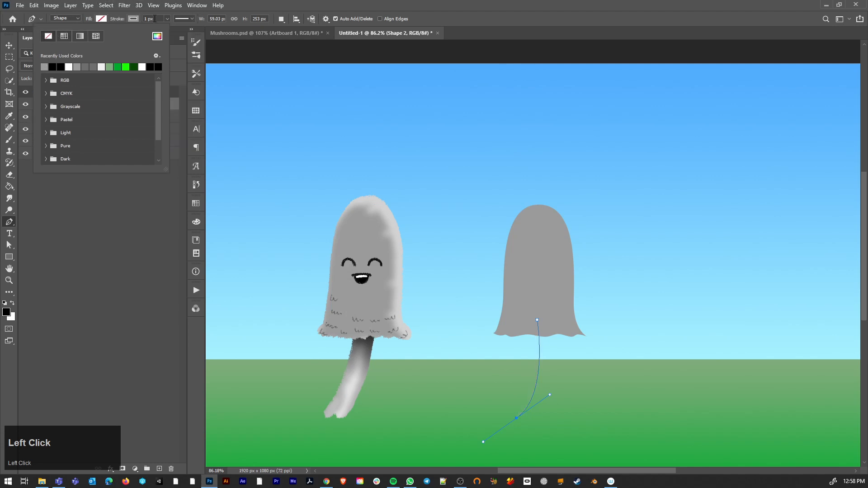
Thicken the stem's stroke to 70 px, and reduce it to 58 px.
{"action": "left_click", "coordinate": [149, 19]}
{"action": "left_click_drag", "start_coordinate": [147, 19], "coordinate": [140, 20]}
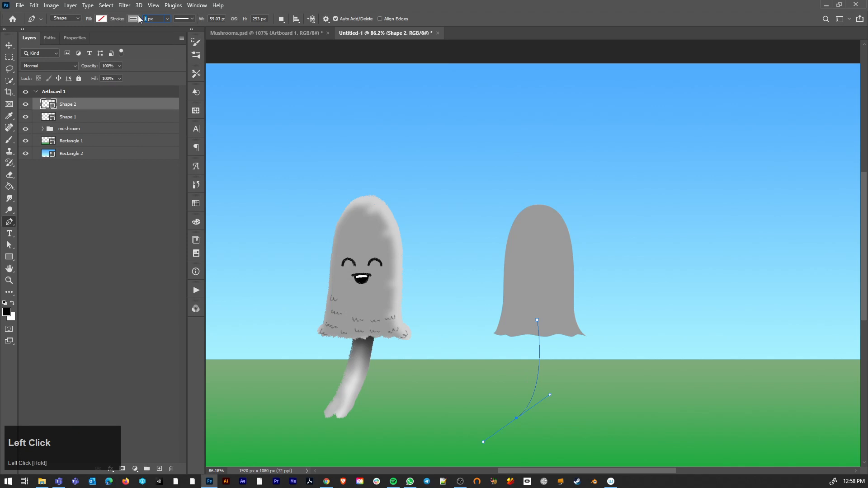
{"action": "type", "text": "70"}
{"action": "key", "text": "Return"}
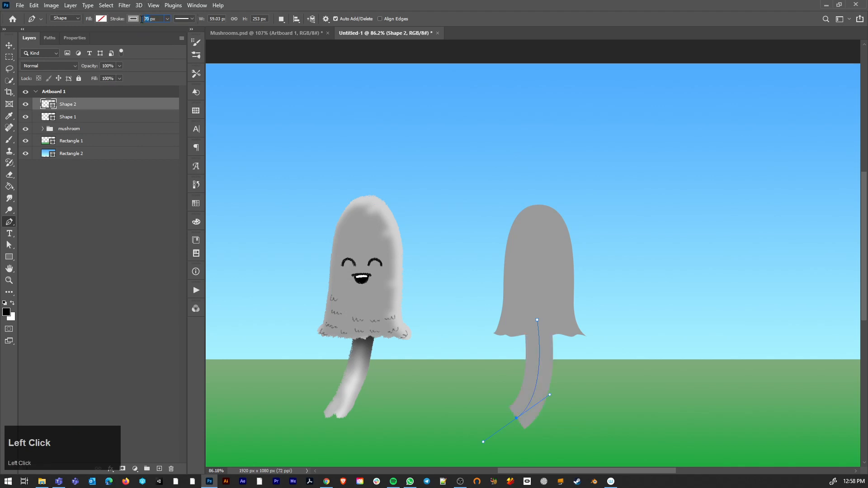
{"action": "left_click_drag", "start_coordinate": [118, 21], "coordinate": [116, 21]}
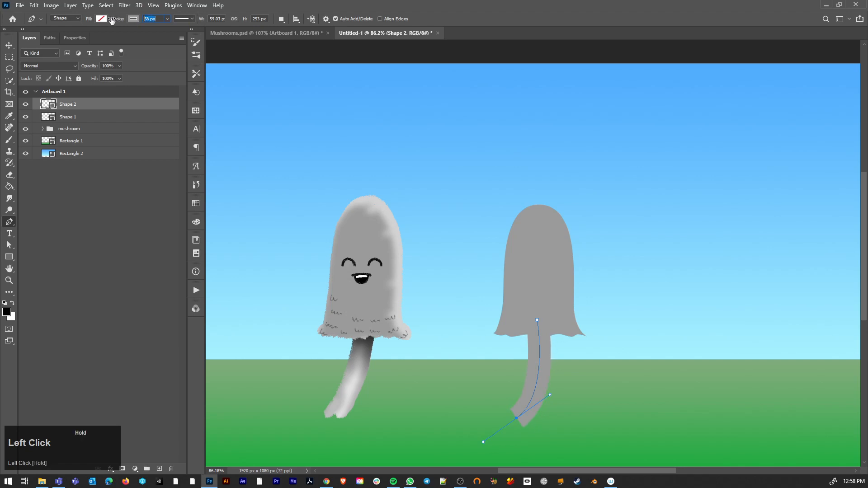
{"action": "key", "text": "Return"}
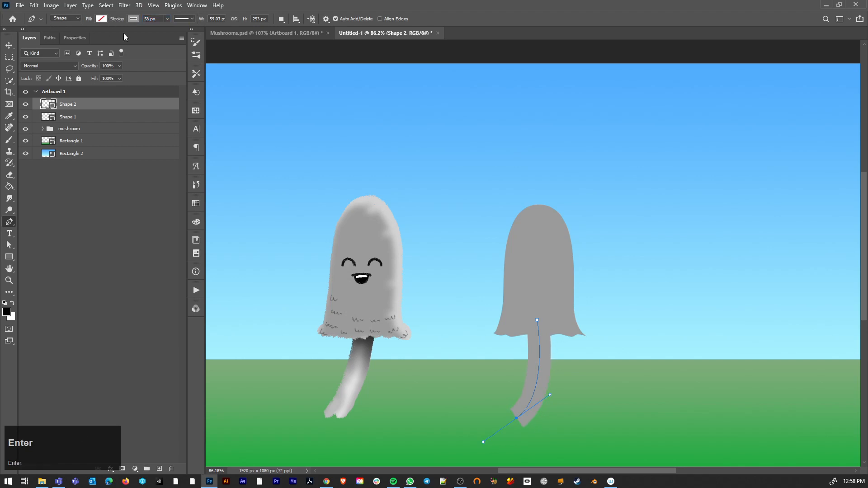
Shift the stem slightly down and to the left under the cap, and check both shapes by toggling their visibility.
{"action": "left_click", "coordinate": [6, 45]}
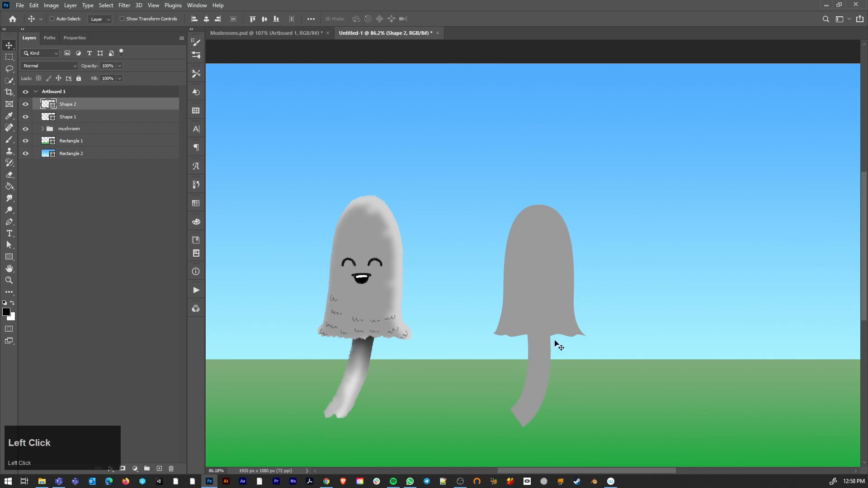
{"action": "left_click_drag", "start_coordinate": [545, 361], "coordinate": [541, 366]}
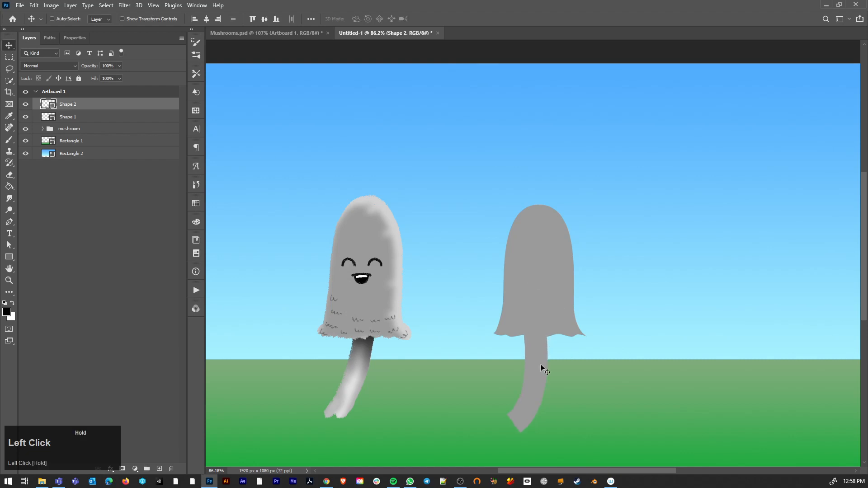
{"action": "left_click", "coordinate": [25, 117]}
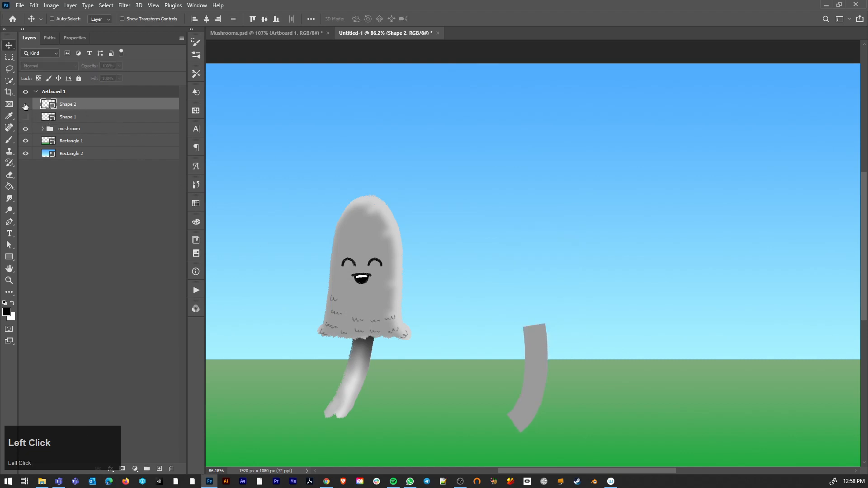
{"action": "left_click", "coordinate": [26, 104]}
{"action": "left_click", "coordinate": [25, 104]}
{"action": "left_click", "coordinate": [26, 116]}
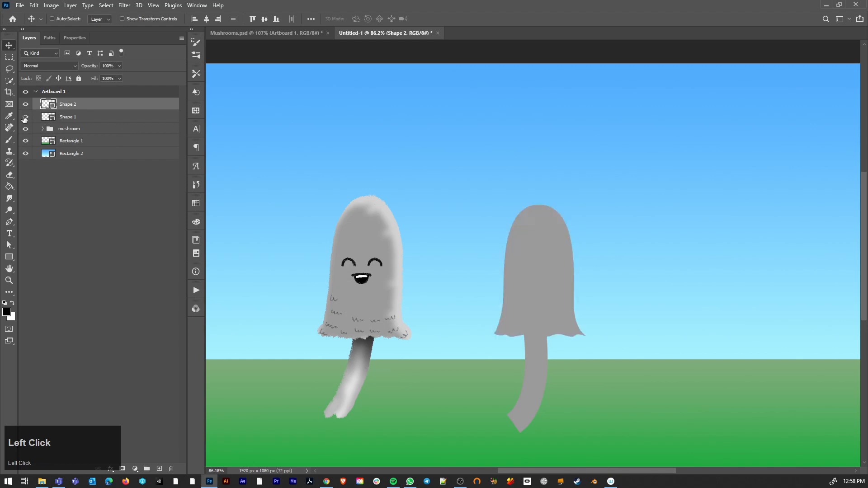
Select the stem shape and set its stroke caps to round.
{"action": "left_click", "coordinate": [73, 119]}
{"action": "key", "text": "a"}
{"action": "left_click", "coordinate": [579, 441]}
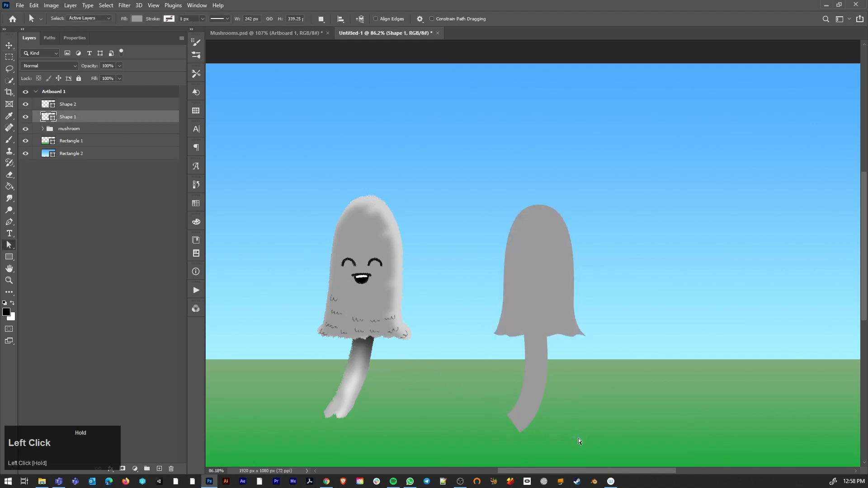
{"action": "left_click", "coordinate": [135, 105]}
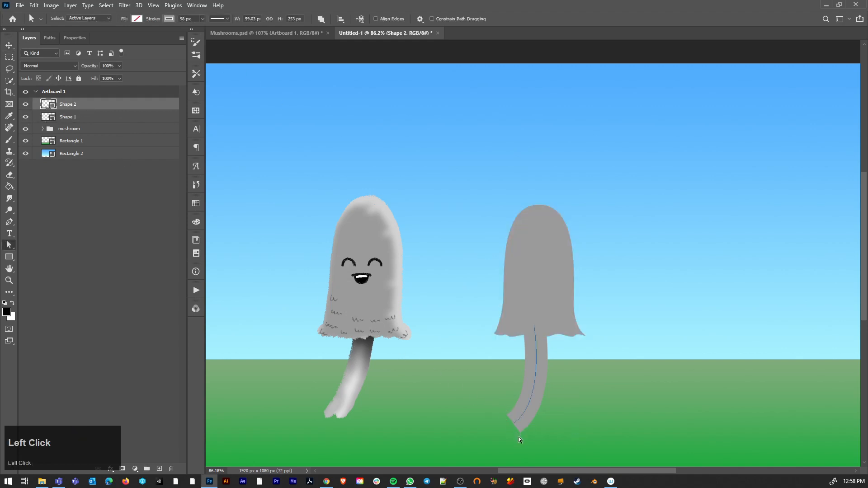
{"action": "left_click", "coordinate": [215, 19]}
{"action": "left_click", "coordinate": [218, 114]}
{"action": "left_click", "coordinate": [216, 130]}
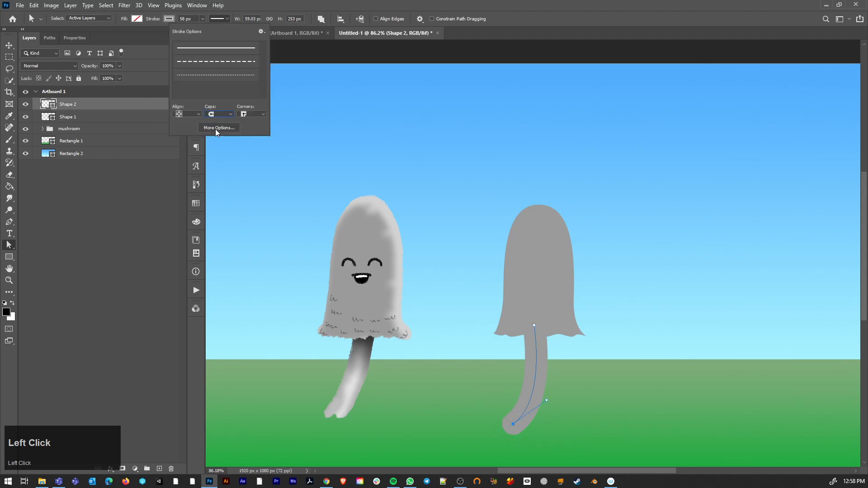
{"action": "left_click", "coordinate": [591, 383]}
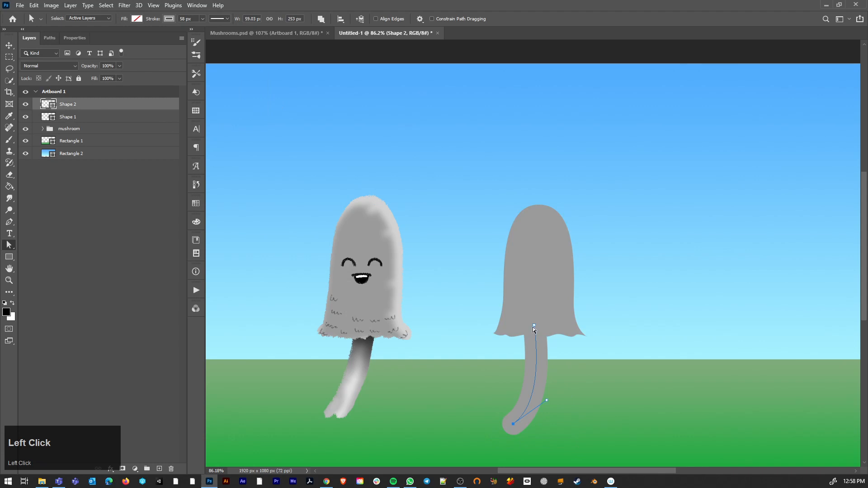
Reshape the stem by raising its lower end, adjusting the lower curve handle, and repositioning its upper end under the cap.
{"action": "left_click_drag", "start_coordinate": [535, 325], "coordinate": [539, 321]}
{"action": "left_click", "coordinate": [513, 424]}
{"action": "left_click_drag", "start_coordinate": [513, 425], "coordinate": [516, 413]}
{"action": "left_click_drag", "start_coordinate": [548, 389], "coordinate": [546, 392]}
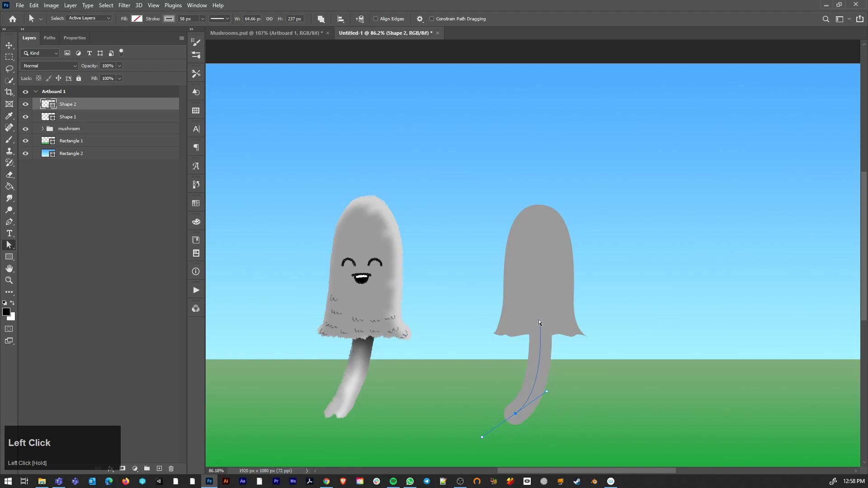
{"action": "left_click_drag", "start_coordinate": [538, 319], "coordinate": [531, 328]}
{"action": "left_click", "coordinate": [564, 336]}
Select the cap shape and toggle its visibility to check it against the stem.
{"action": "left_click", "coordinate": [9, 45]}
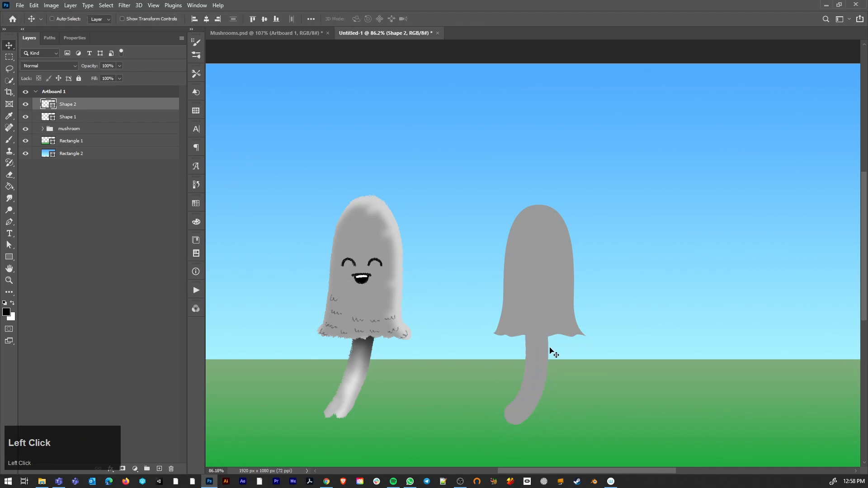
{"action": "left_click", "coordinate": [544, 292], "text": "ctrl"}
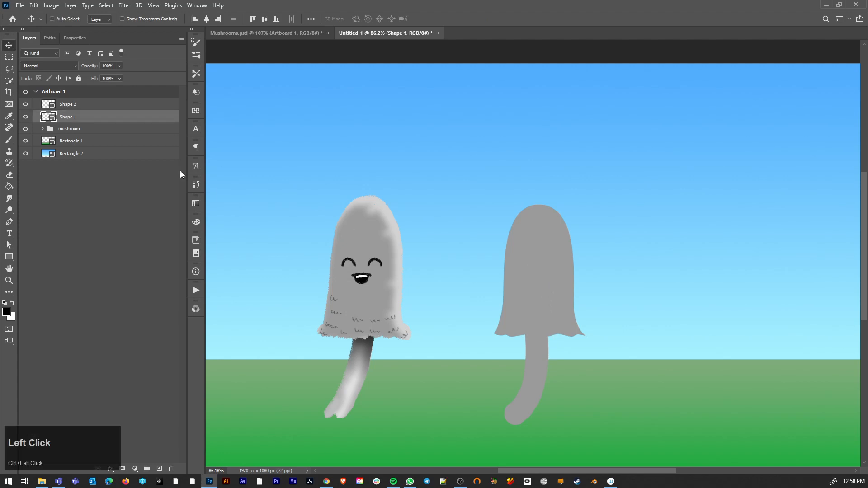
{"action": "left_click", "coordinate": [26, 117]}
{"action": "left_click", "coordinate": [26, 116]}
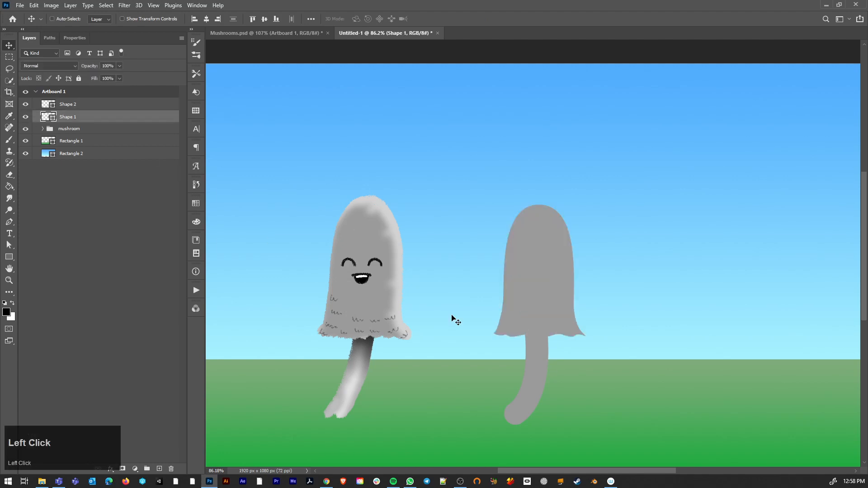
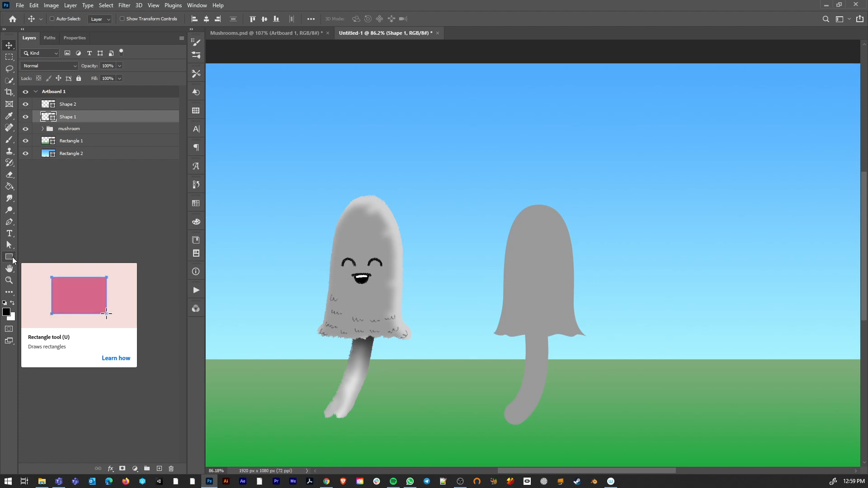
Draw a 57 px circle above and beside the cap, and delete its lowest anchor point to leave an upper half arc.
{"action": "left_click_drag", "start_coordinate": [13, 258], "coordinate": [28, 271]}
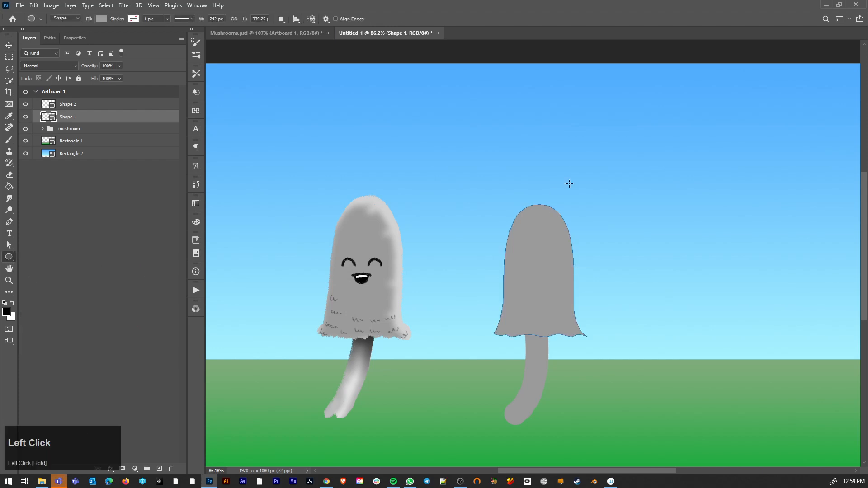
{"action": "left_click_drag", "start_coordinate": [583, 172], "coordinate": [606, 194]}
{"action": "key", "text": "a"}
{"action": "left_click", "coordinate": [594, 195]}
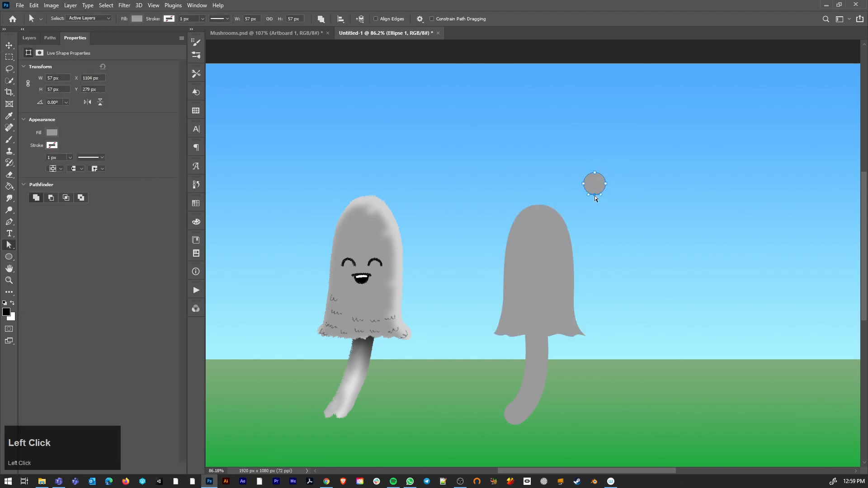
{"action": "key", "text": "Delete"}
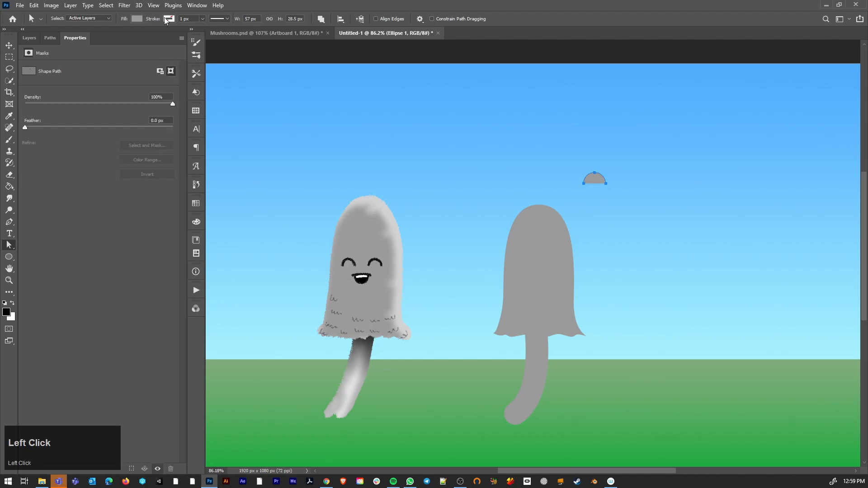
Give the half arc a black stroke and remove its fill.
{"action": "left_click", "coordinate": [169, 19]}
{"action": "left_click", "coordinate": [131, 36]}
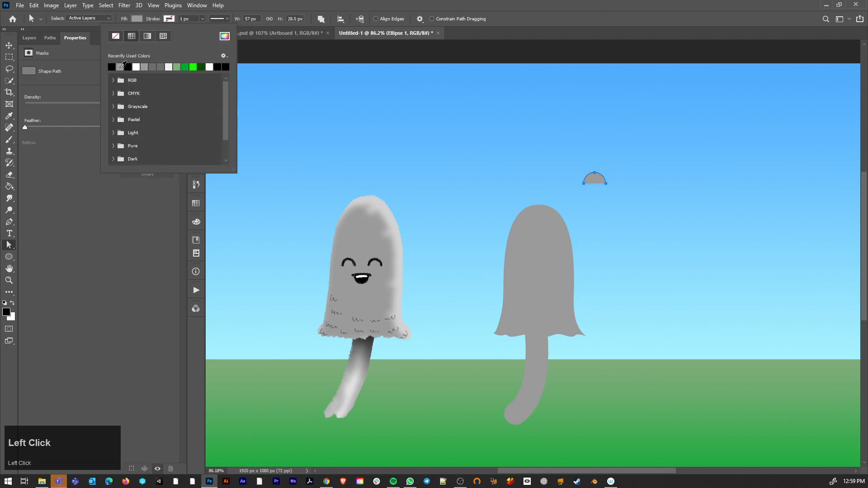
{"action": "left_click", "coordinate": [136, 19]}
{"action": "left_click", "coordinate": [84, 36]}
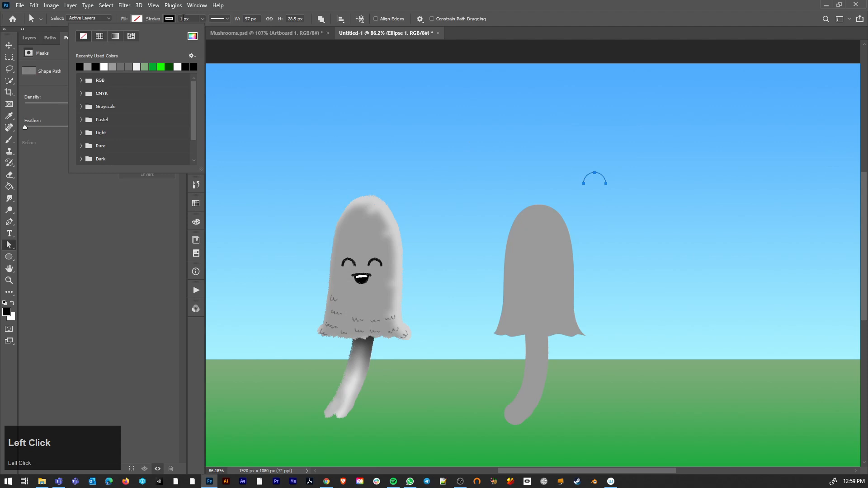
Adjust the arc's stroke width and settle on 6 px.
{"action": "left_click", "coordinate": [184, 19]}
{"action": "key", "text": "Up"}
{"action": "key", "text": "Up"}
{"action": "key", "text": "Up"}
{"action": "key", "text": "Up"}
{"action": "key", "text": "Up"}
{"action": "key", "text": "Up"}
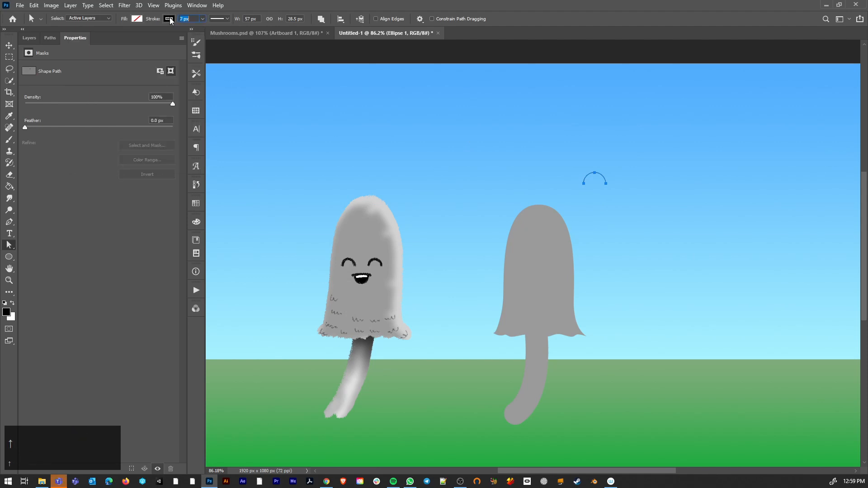
{"action": "key", "text": "Return"}
{"action": "left_click", "coordinate": [183, 19]}
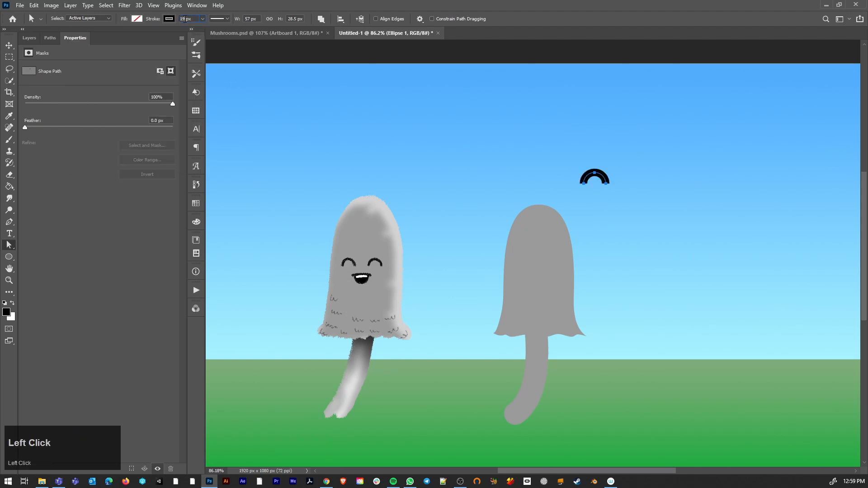
{"action": "key", "text": "Down"}
{"action": "key", "text": "Down"}
{"action": "key", "text": "Down"}
{"action": "key", "text": "Down"}
{"action": "key", "text": "Down"}
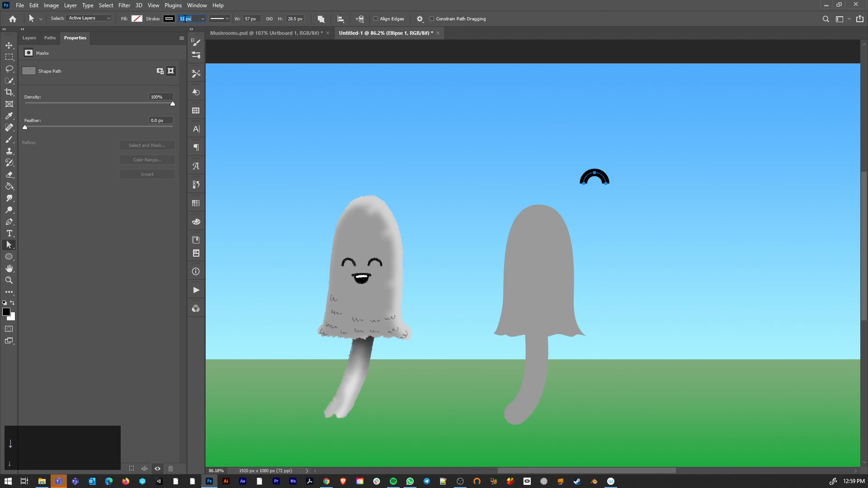
{"action": "key", "text": "Down"}
{"action": "key", "text": "Down"}
{"action": "key", "text": "Down"}
{"action": "key", "text": "Down"}
{"action": "key", "text": "Down"}
{"action": "key", "text": "Return"}
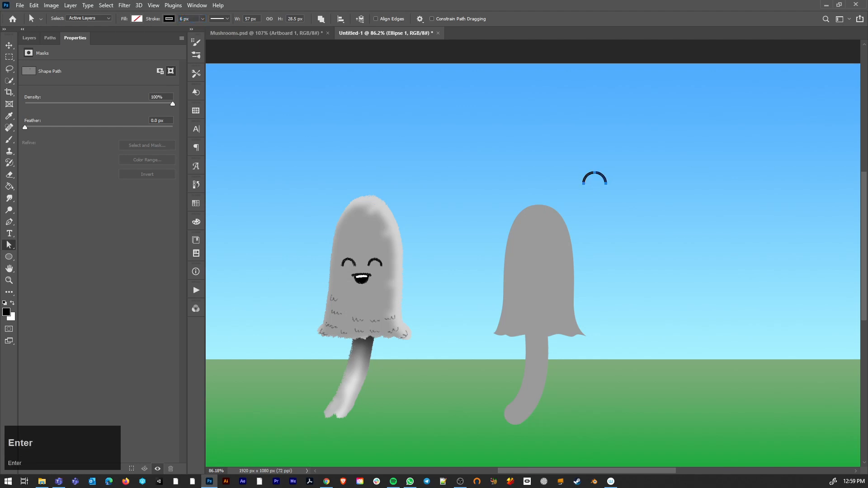
Set the arc's stroke caps to round.
{"action": "left_click", "coordinate": [220, 19]}
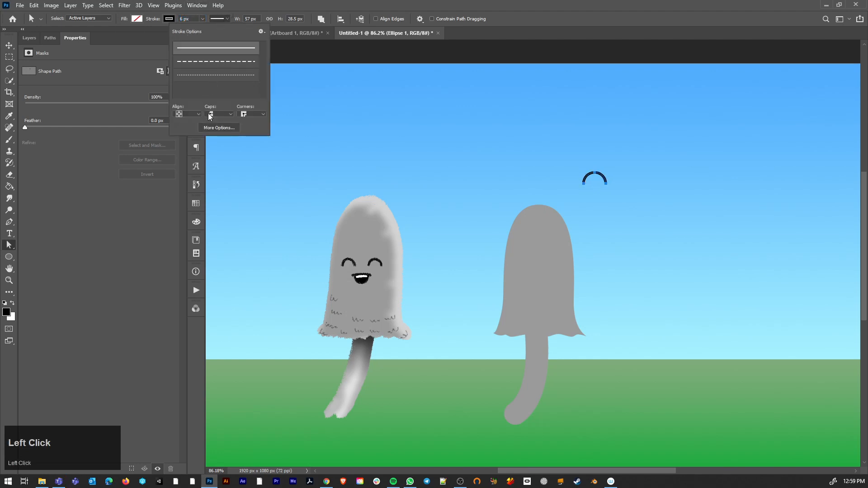
{"action": "left_click", "coordinate": [209, 115]}
{"action": "left_click", "coordinate": [212, 127]}
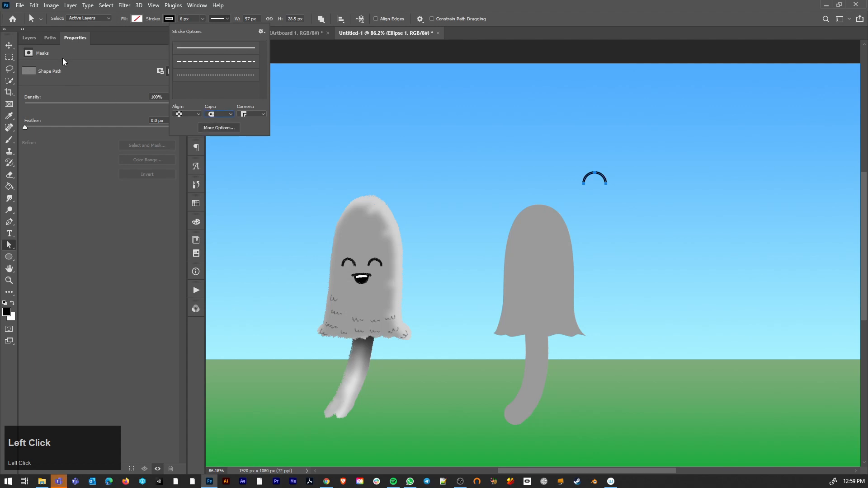
Move the arc onto the cap and scale it down as one eye, and place a duplicate level with it as the other eye.
{"action": "left_click", "coordinate": [9, 46]}
{"action": "mouse_move", "coordinate": [603, 177]}
{"action": "left_mouse_down"}
{"action": "mouse_move", "coordinate": [537, 257]}
{"action": "mouse_move", "coordinate": [525, 258]}
{"action": "mouse_move", "coordinate": [556, 260]}
{"action": "left_mouse_up"}
{"action": "key", "text": "ctrl+t"}
{"action": "key", "text": "Return"}
{"action": "left_click", "coordinate": [538, 263]}
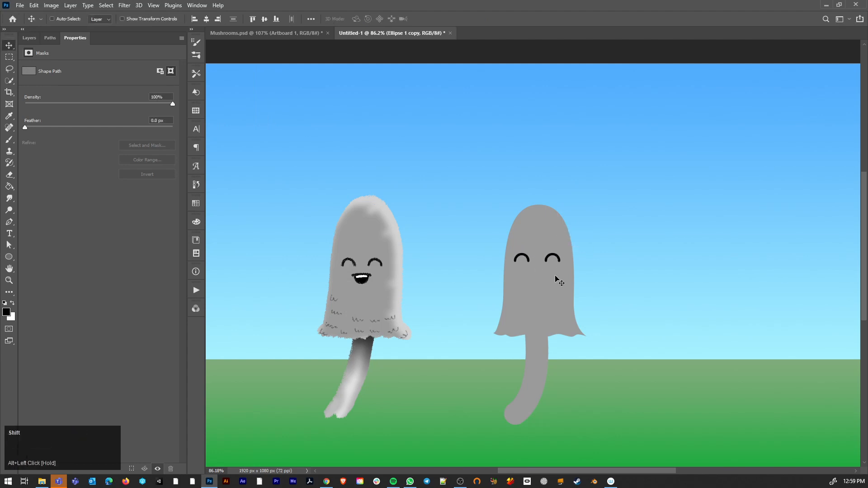
Select both eye layers and move the eyes slightly lower on the cap.
{"action": "scroll", "coordinate": [556, 278], "scroll_direction": "up", "scroll_amount": 4}
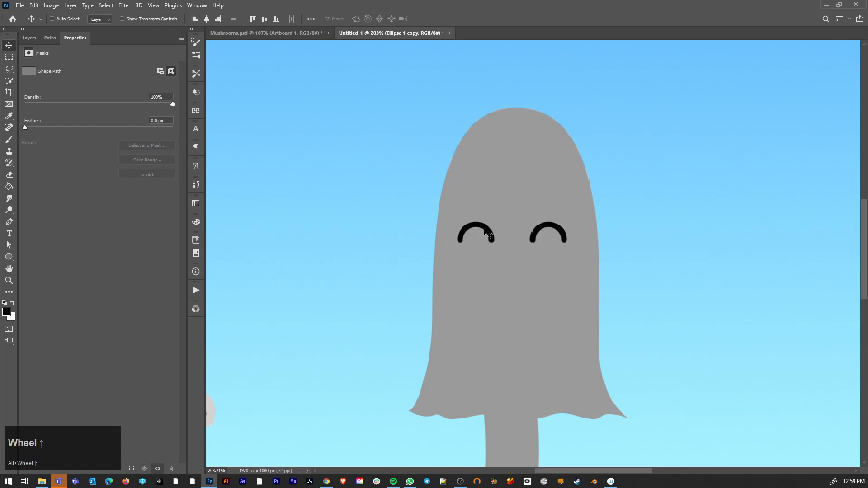
{"action": "left_click", "coordinate": [28, 38]}
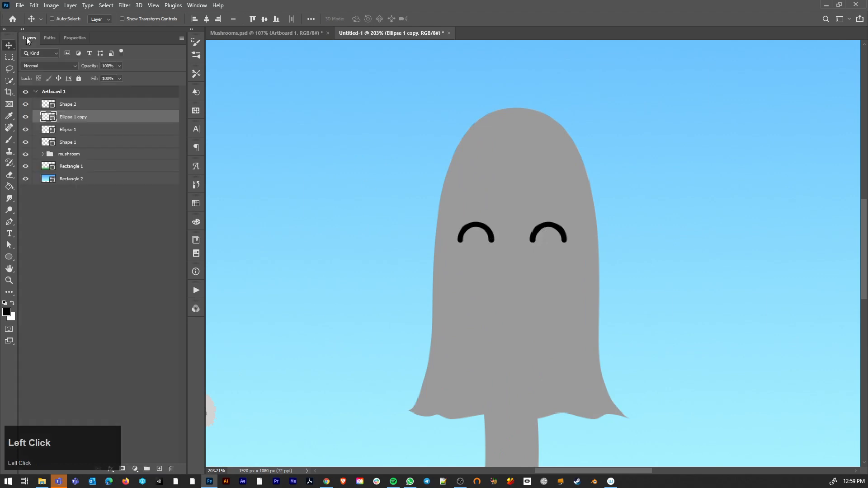
{"action": "left_click", "coordinate": [73, 130], "text": "ctrl"}
{"action": "left_click_drag", "start_coordinate": [538, 236], "coordinate": [542, 257]}
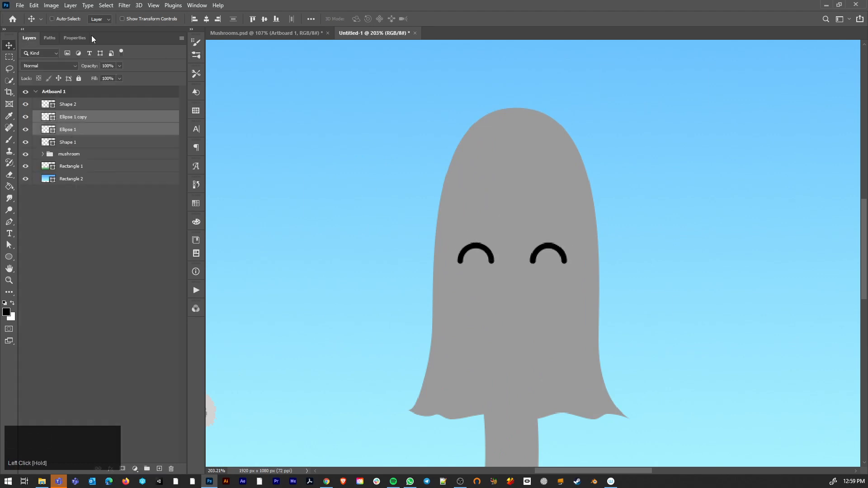
Separate the Properties panel from the Layers group and dock it with the collapsed panel icons.
{"action": "left_click", "coordinate": [77, 38]}
{"action": "left_click_drag", "start_coordinate": [77, 38], "coordinate": [199, 323]}
{"action": "left_click", "coordinate": [33, 38]}
Draw a closed smiling mouth about 57 px wide and 27 px high below the eyes with the Pen tool.
{"action": "scroll", "coordinate": [516, 259], "scroll_direction": "down", "scroll_amount": 5, "text": "alt"}
{"action": "left_click", "coordinate": [517, 259]}
{"action": "scroll", "coordinate": [533, 275], "scroll_direction": "up", "scroll_amount": 5, "text": "alt"}
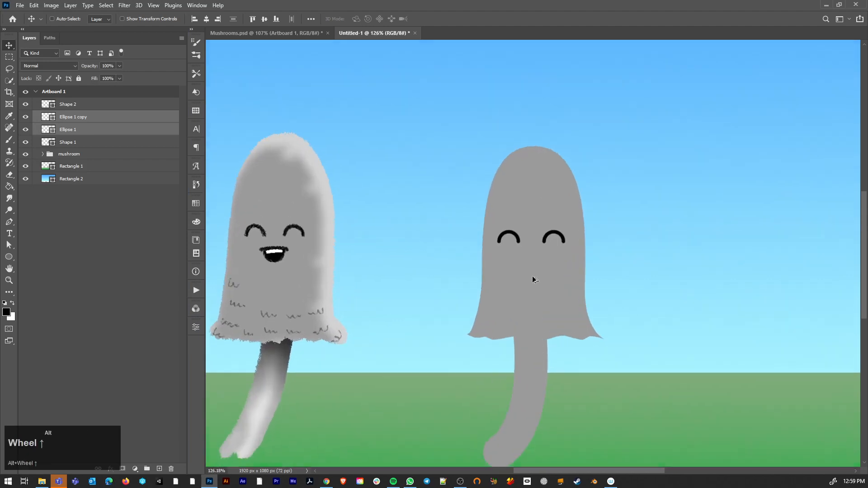
{"action": "key", "text": "p"}
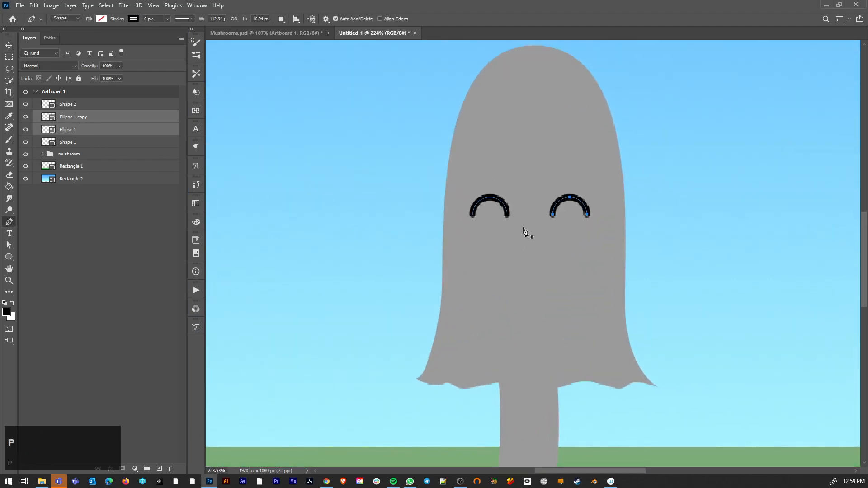
{"action": "left_click", "coordinate": [501, 240]}
{"action": "left_click_drag", "start_coordinate": [560, 240], "coordinate": [582, 247]}
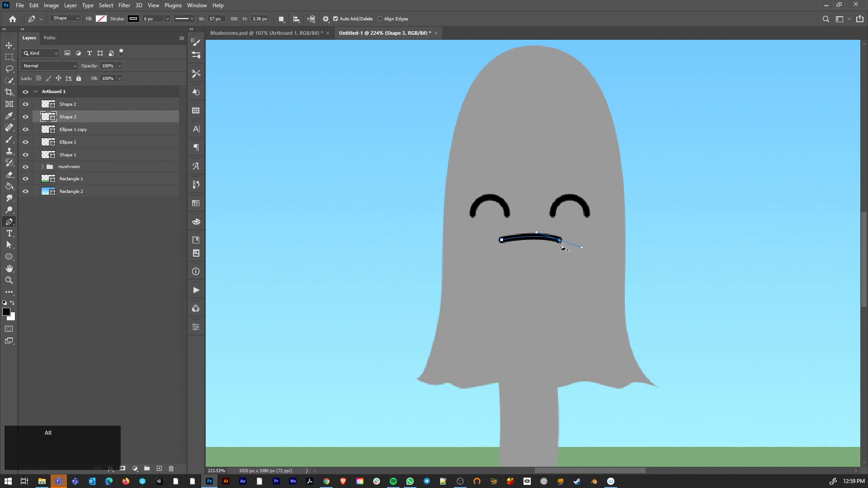
{"action": "left_click", "coordinate": [560, 240], "text": "alt"}
{"action": "left_click_drag", "start_coordinate": [528, 264], "coordinate": [503, 264]}
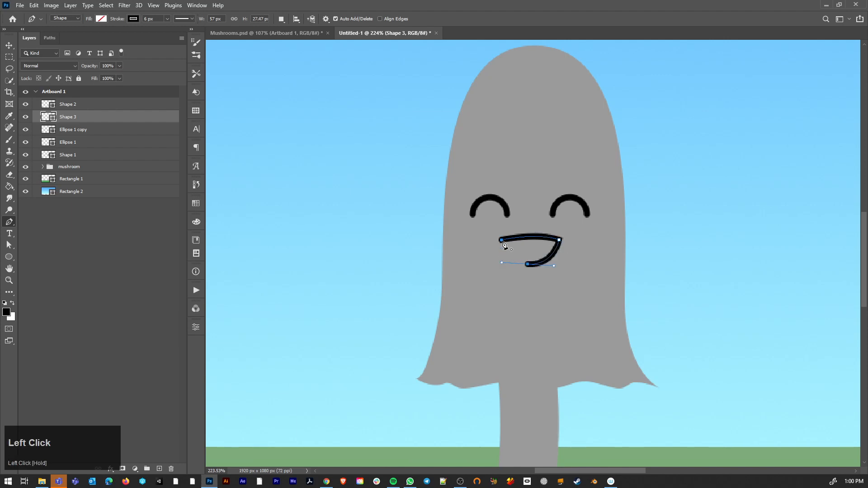
{"action": "left_click", "coordinate": [502, 244]}
Try moving the mouth's left corner point downward, and undo the move.
{"action": "key", "text": "a"}
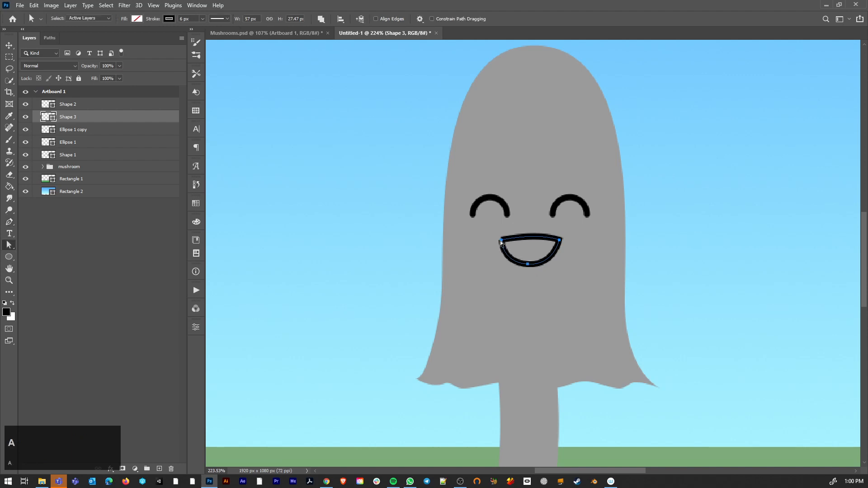
{"action": "left_click", "coordinate": [503, 242]}
{"action": "left_click_drag", "start_coordinate": [500, 241], "coordinate": [500, 262]}
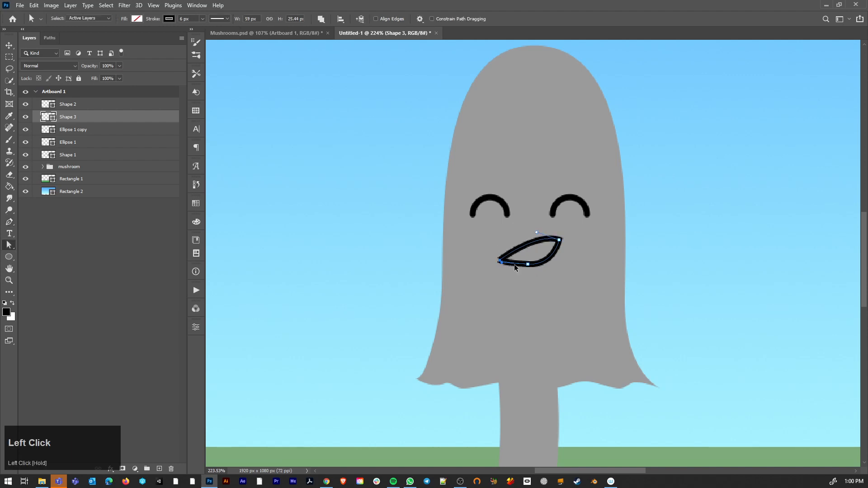
{"action": "key", "text": "ctrl+z"}
{"action": "left_click", "coordinate": [492, 269]}
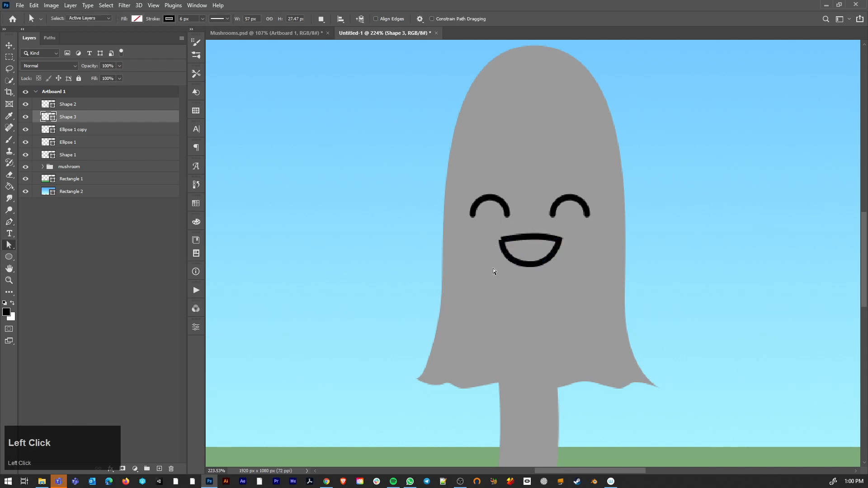
Set the mouth outline's stroke corners to round.
{"action": "left_click", "coordinate": [507, 244]}
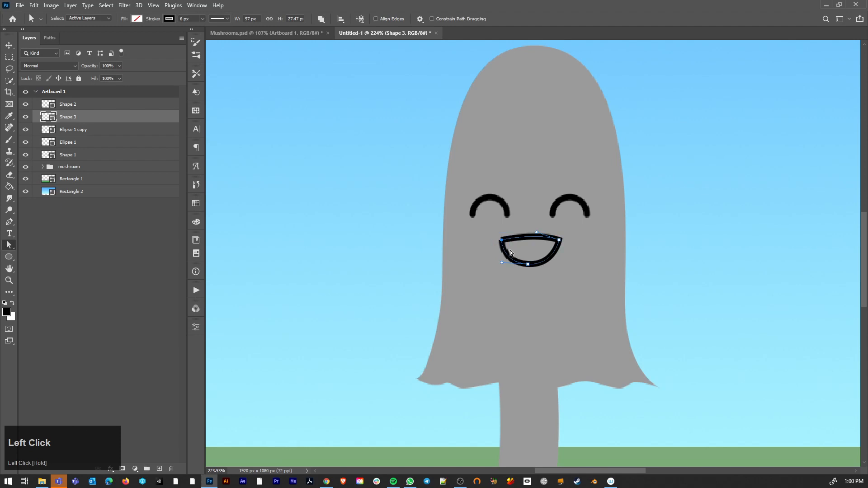
{"action": "left_click", "coordinate": [217, 19]}
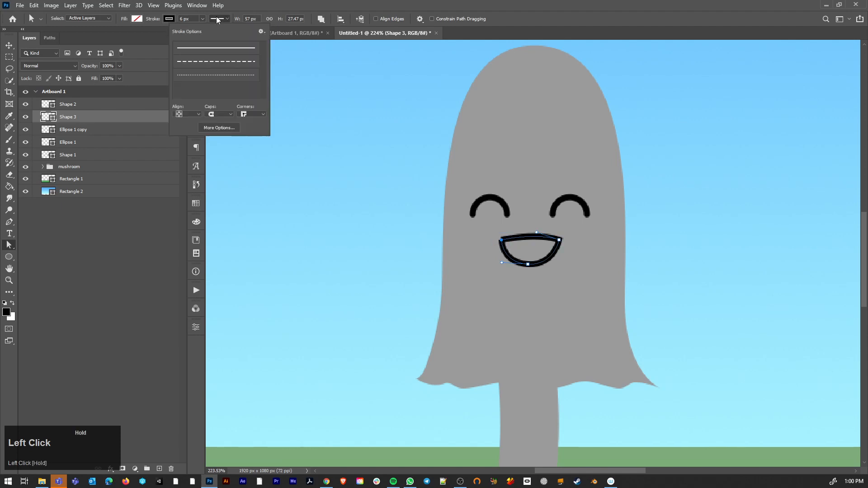
{"action": "left_click", "coordinate": [246, 115]}
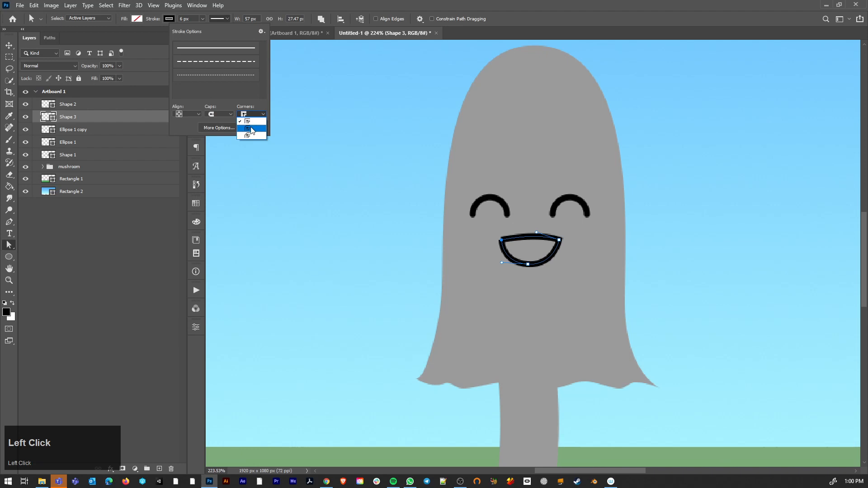
{"action": "left_click", "coordinate": [251, 130]}
{"action": "left_click", "coordinate": [594, 232]}
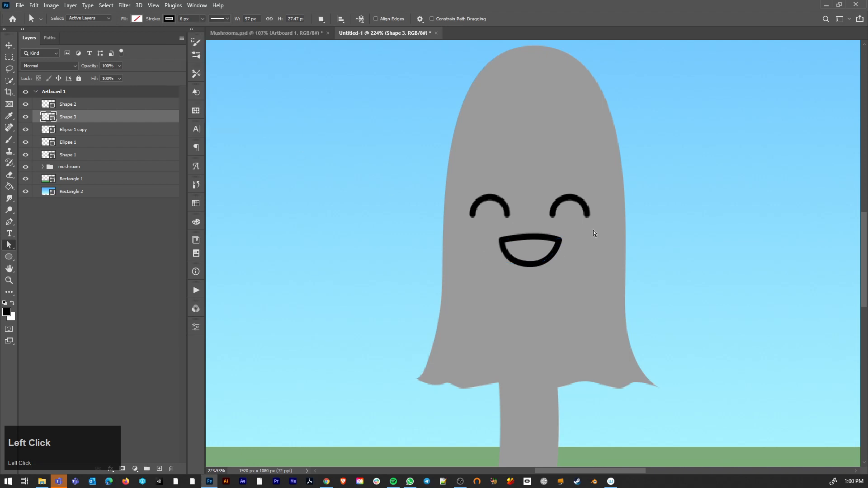
Select the whole mouth path and fill it with black.
{"action": "left_click_drag", "start_coordinate": [585, 269], "coordinate": [587, 269]}
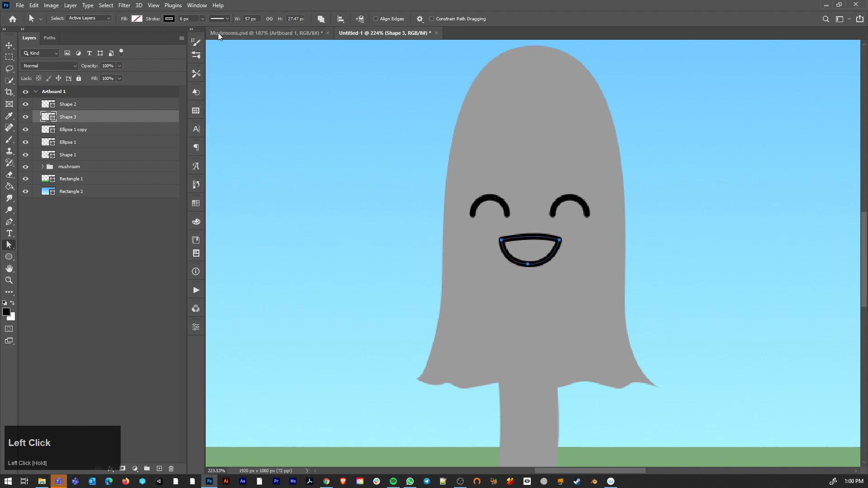
{"action": "left_click", "coordinate": [137, 18]}
{"action": "left_click", "coordinate": [81, 65]}
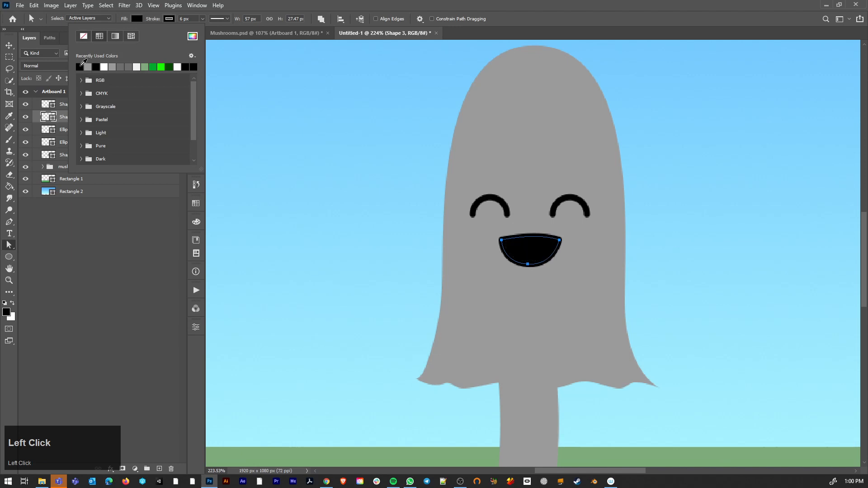
Duplicate the mouth shape and give the copy a white fill with no stroke.
{"action": "left_click", "coordinate": [9, 45]}
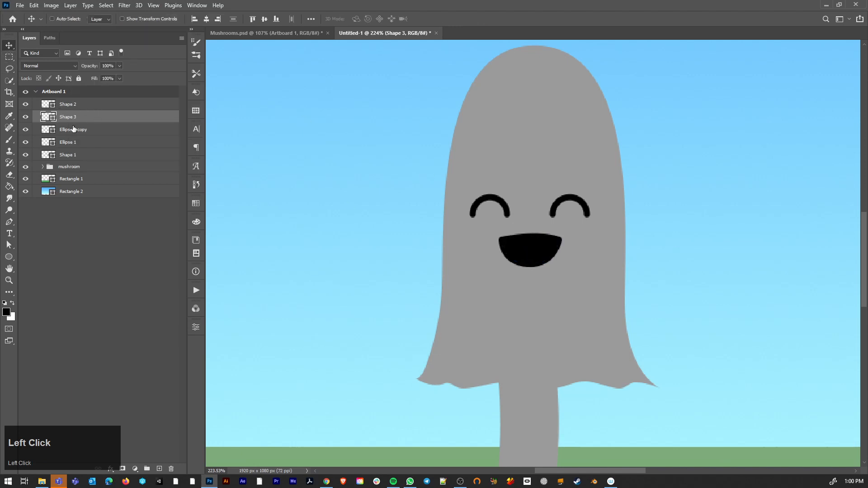
{"action": "key", "text": "ctrl+j"}
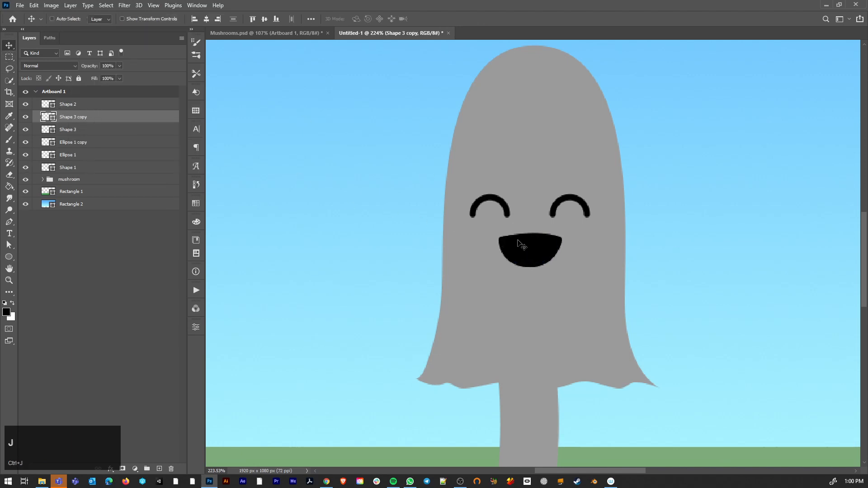
{"action": "key", "text": "a"}
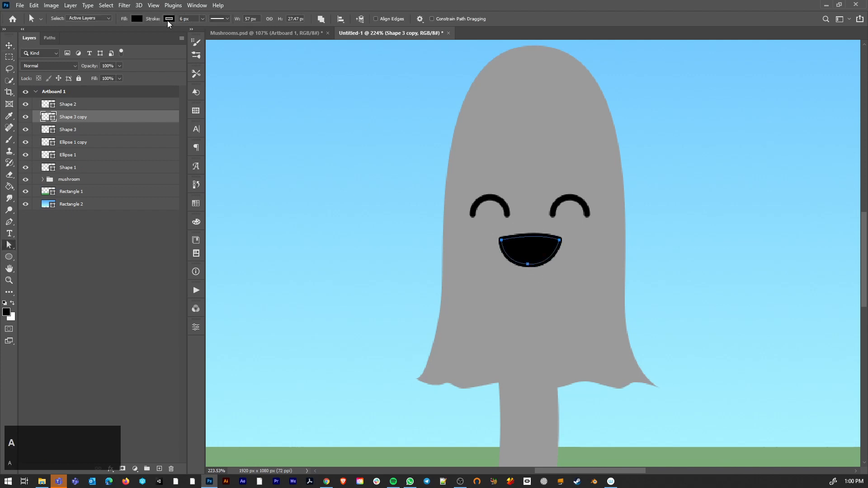
{"action": "left_click", "coordinate": [137, 19]}
{"action": "left_click", "coordinate": [106, 66]}
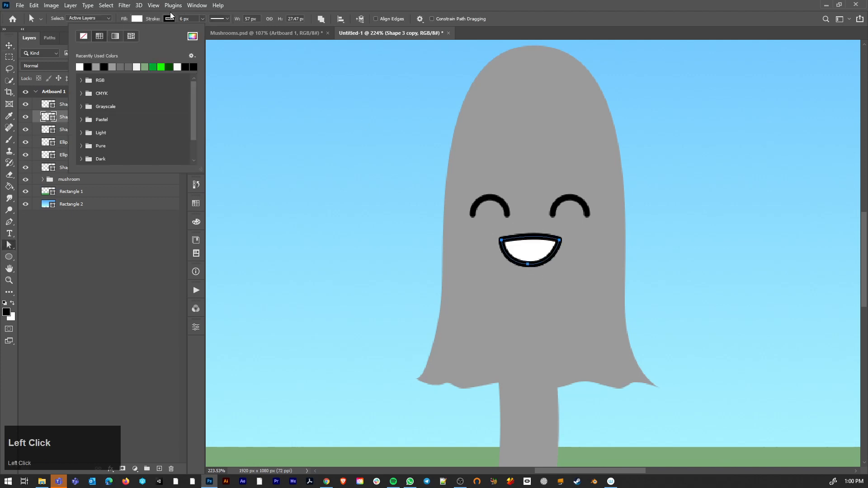
{"action": "left_click", "coordinate": [167, 19]}
{"action": "left_click", "coordinate": [116, 35]}
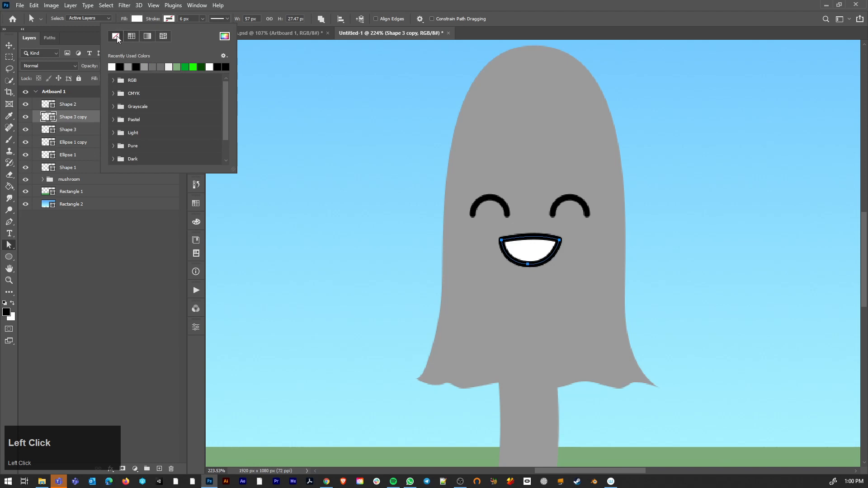
Raise the bottom curve of the white mouth copy to form an upper row of teeth about 9 px high.
{"action": "key", "text": "a"}
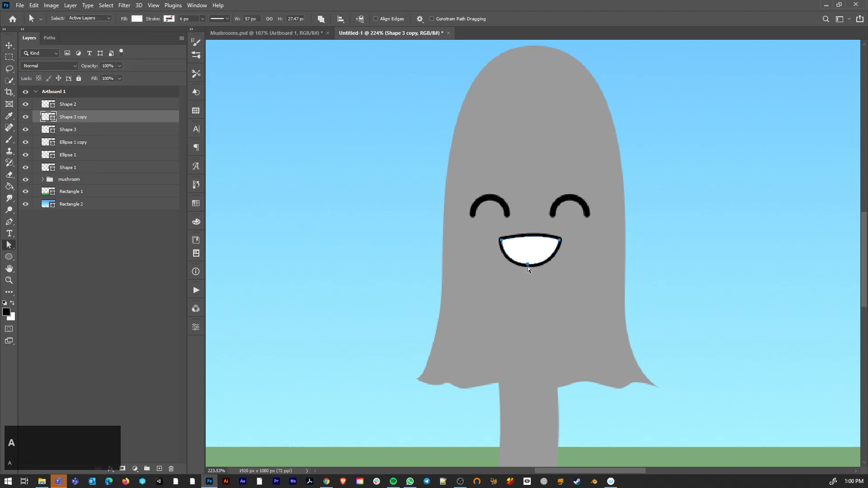
{"action": "left_click_drag", "start_coordinate": [528, 266], "coordinate": [495, 250]}
{"action": "left_click_drag", "start_coordinate": [556, 249], "coordinate": [528, 246]}
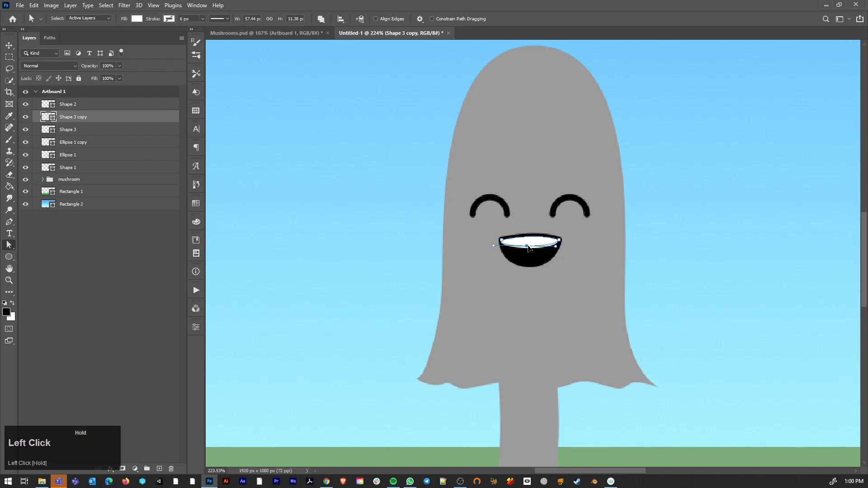
{"action": "left_click", "coordinate": [605, 246]}
{"action": "scroll", "coordinate": [544, 287], "scroll_direction": "down", "scroll_amount": 1}
{"action": "scroll", "coordinate": [544, 285], "scroll_direction": "up", "scroll_amount": 1}
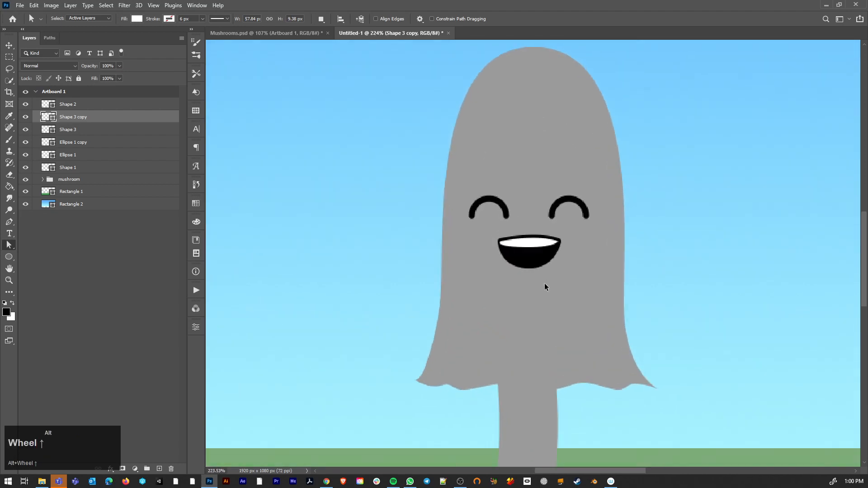
Scale the white teeth shape down to about 49 px wide and 8 px high inside the black mouth.
{"action": "left_click", "coordinate": [518, 245]}
{"action": "key", "text": "ctrl+t"}
{"action": "left_click_drag", "start_coordinate": [559, 236], "coordinate": [555, 238]}
{"action": "key", "text": "Return"}
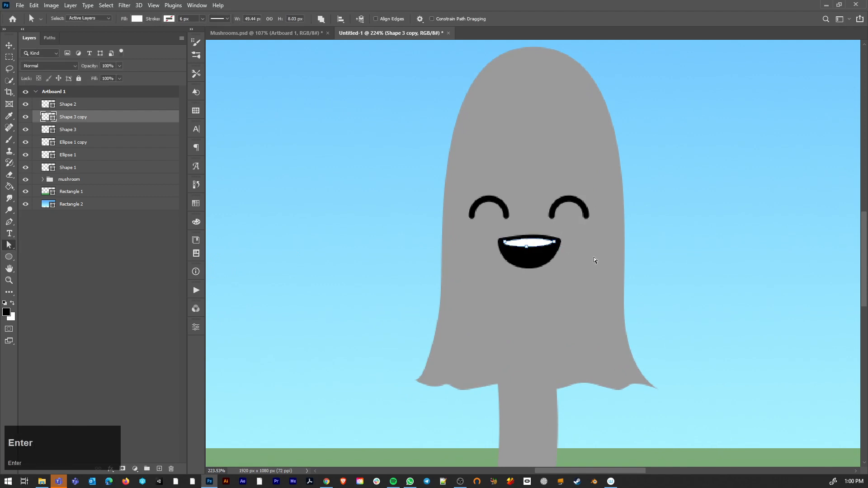
{"action": "left_click", "coordinate": [594, 258]}
{"action": "scroll", "coordinate": [595, 257], "scroll_direction": "down", "scroll_amount": 5, "text": "alt"}
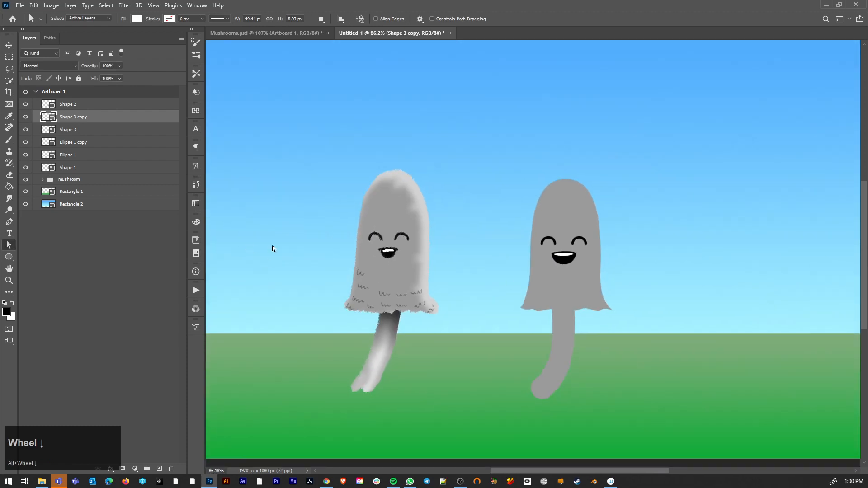
Copy the layer style from the raster mushroom's cap, Layer 1 in the mushroom group.
{"action": "key", "text": "v"}
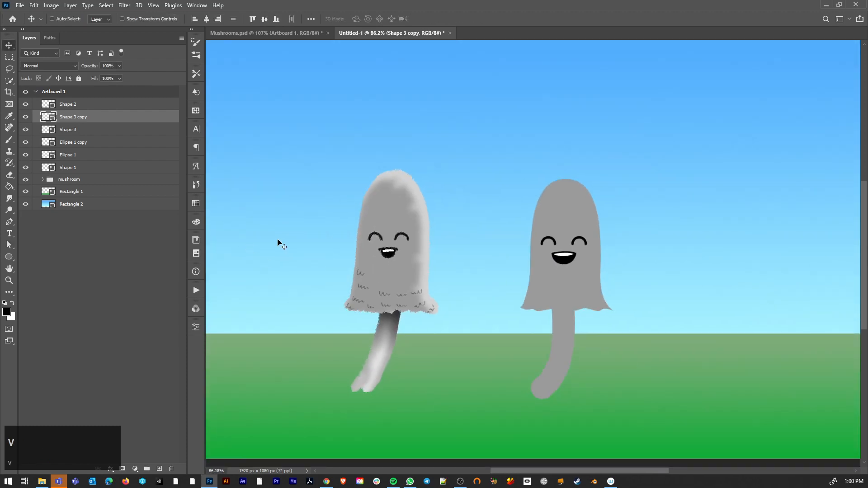
{"action": "left_click", "coordinate": [41, 180]}
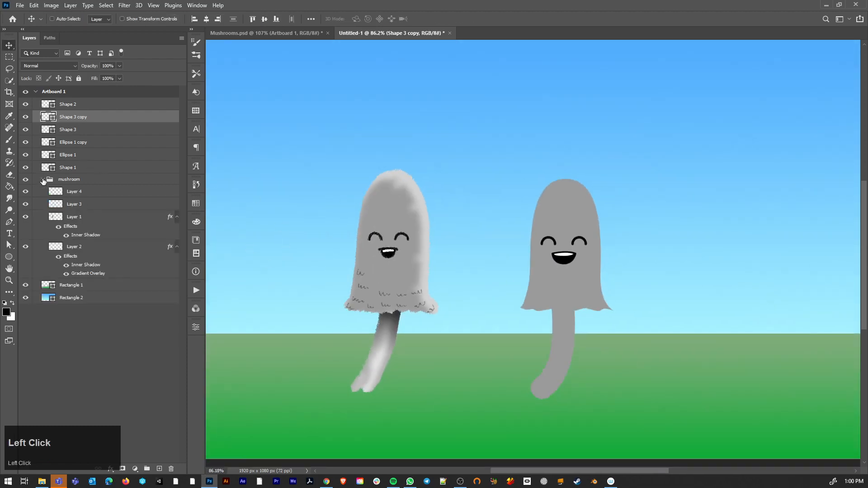
{"action": "left_click", "coordinate": [86, 256]}
{"action": "right_click", "coordinate": [93, 219]}
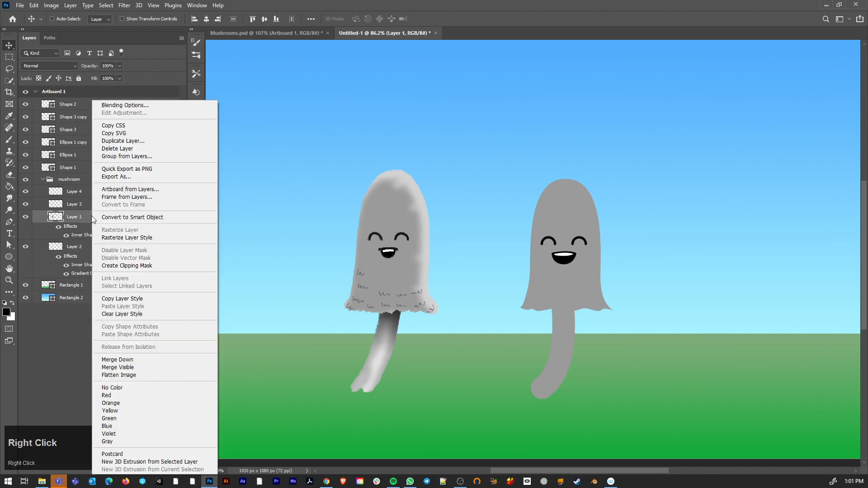
{"action": "left_click", "coordinate": [126, 298]}
Move the vector cap layer Shape 1 above Ellipse 1 and paste the copied layer style onto it.
{"action": "left_click", "coordinate": [28, 170]}
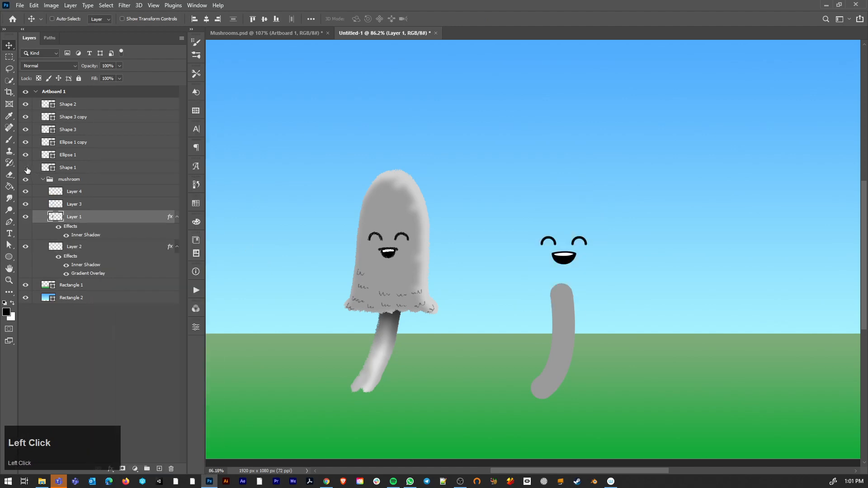
{"action": "left_click", "coordinate": [28, 169]}
{"action": "left_click", "coordinate": [84, 169]}
{"action": "left_click_drag", "start_coordinate": [92, 170], "coordinate": [90, 153]}
{"action": "right_click", "coordinate": [90, 154]}
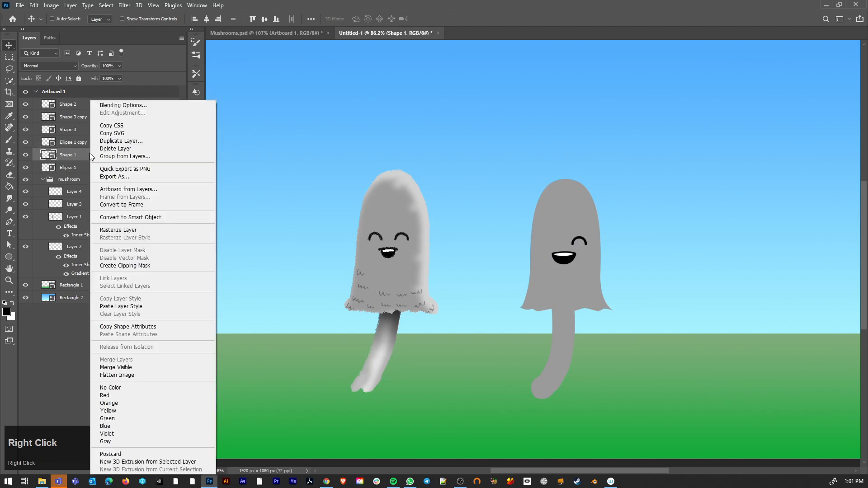
{"action": "left_click", "coordinate": [126, 306]}
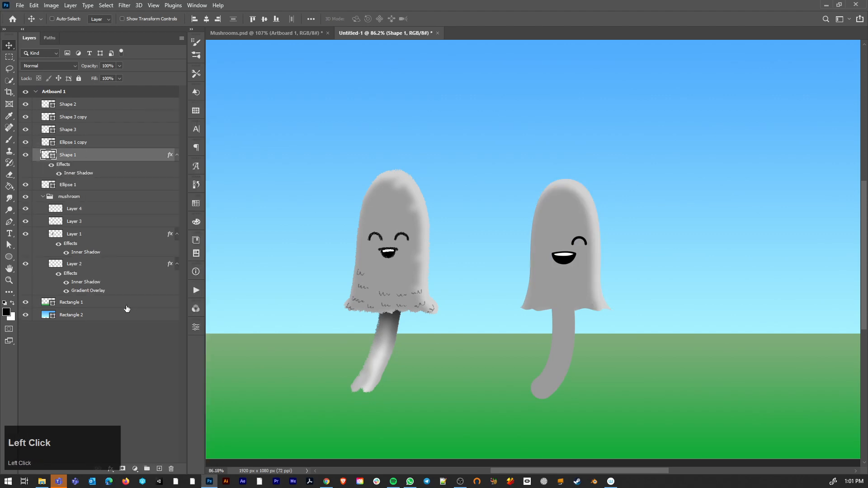
Reorder the layers so the stem, Shape 2, sits below the vector cap and the hidden eye, Ellipse 1, sits above it.
{"action": "left_click", "coordinate": [77, 143]}
{"action": "left_click", "coordinate": [24, 155]}
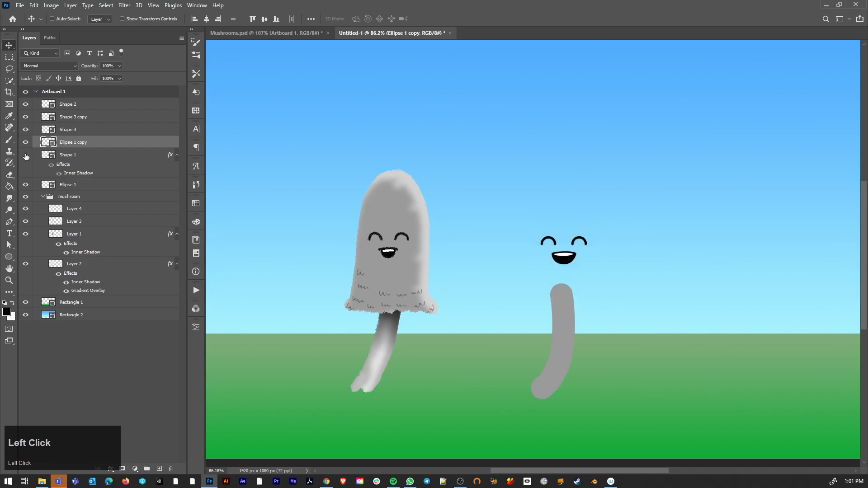
{"action": "left_click", "coordinate": [26, 155]}
{"action": "left_click", "coordinate": [25, 130]}
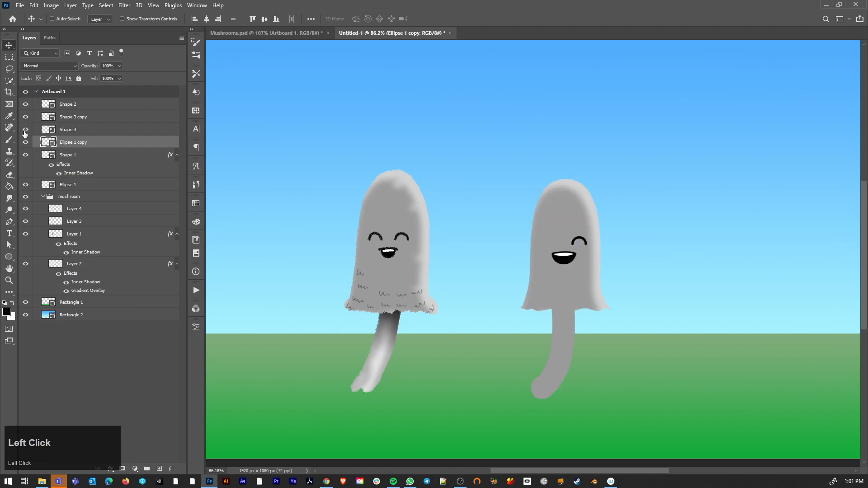
{"action": "left_click_drag", "start_coordinate": [86, 106], "coordinate": [82, 141]}
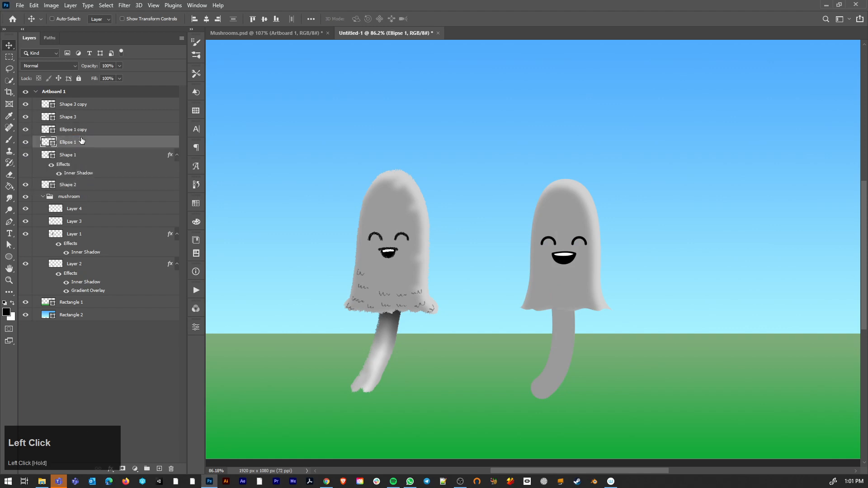
{"action": "left_click", "coordinate": [26, 155]}
{"action": "left_click", "coordinate": [26, 155]}
Copy the layer style from the raster mushroom's stem, Layer 2, and collapse the mushroom group.
{"action": "key", "text": "v"}
{"action": "key", "text": "ctrl"}
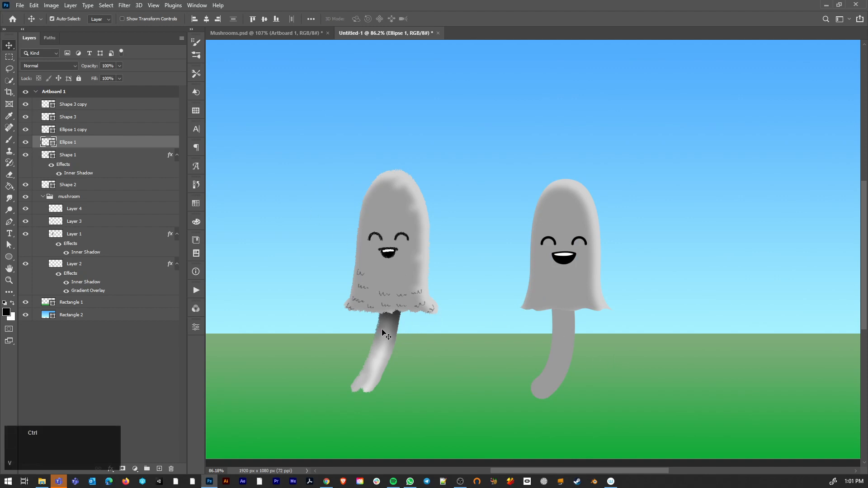
{"action": "left_click", "coordinate": [384, 335], "text": "ctrl"}
{"action": "right_click", "coordinate": [80, 266]}
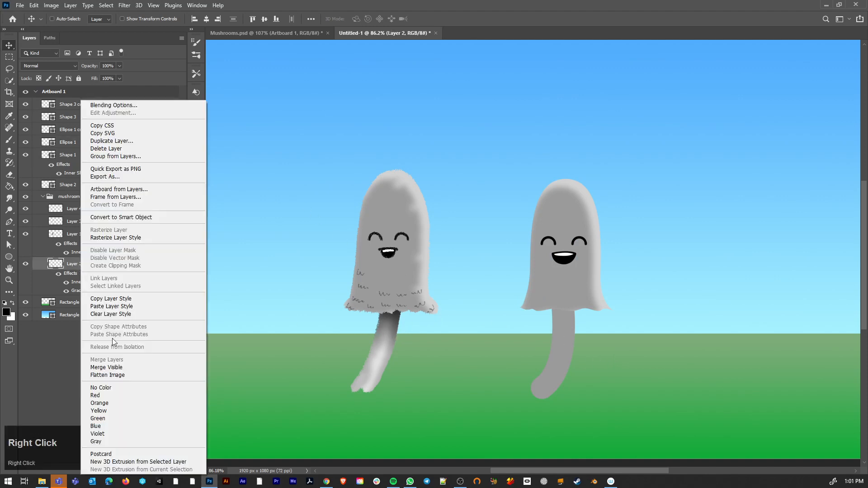
{"action": "left_click", "coordinate": [112, 299]}
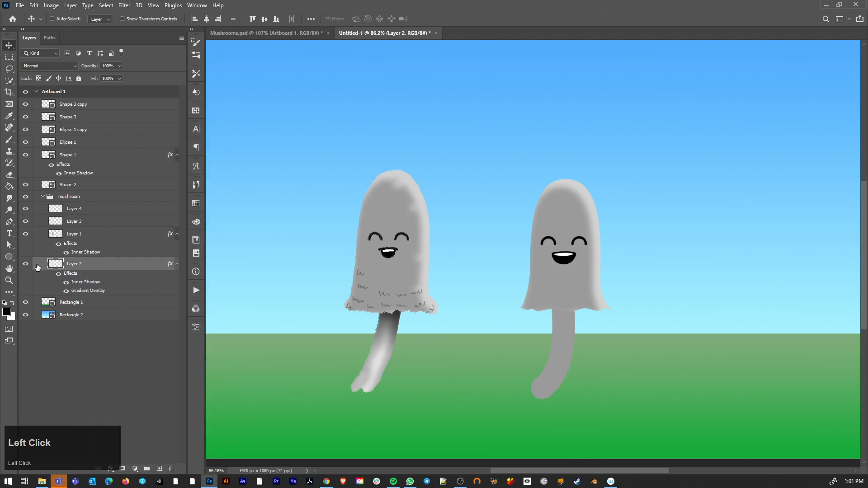
{"action": "left_click", "coordinate": [41, 197]}
Paste the copied stem style onto the vector stem layer, Shape 2.
{"action": "left_click", "coordinate": [26, 185]}
{"action": "left_click", "coordinate": [26, 184]}
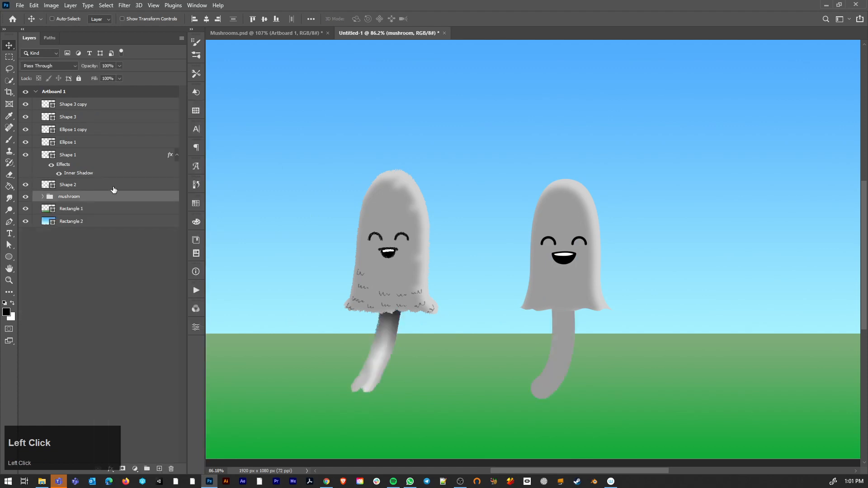
{"action": "left_click", "coordinate": [111, 189]}
{"action": "right_click", "coordinate": [111, 189]}
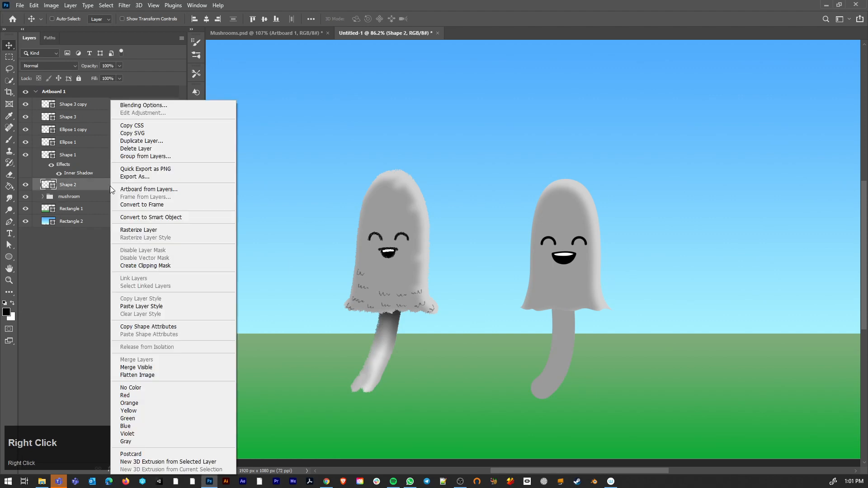
{"action": "left_click", "coordinate": [146, 307]}
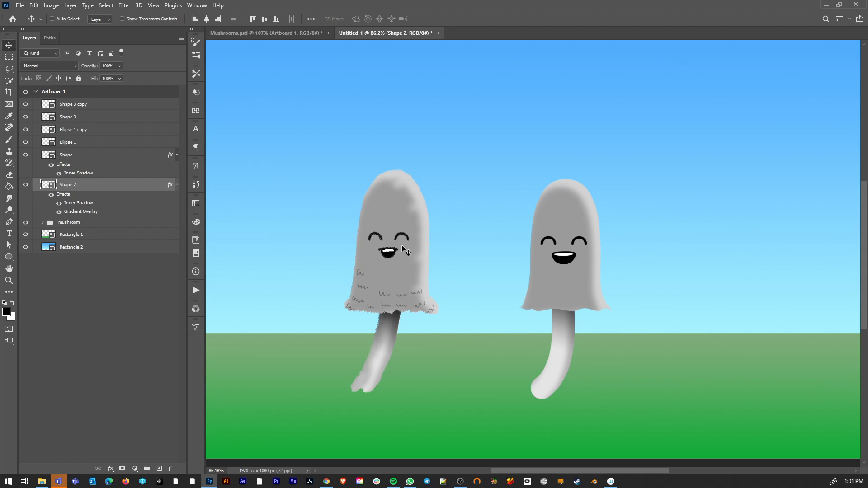
Add an Inner Glow to the vector cap with 27% noise and about 58% opacity.
{"action": "scroll", "coordinate": [404, 250], "scroll_direction": "up", "scroll_amount": 3}
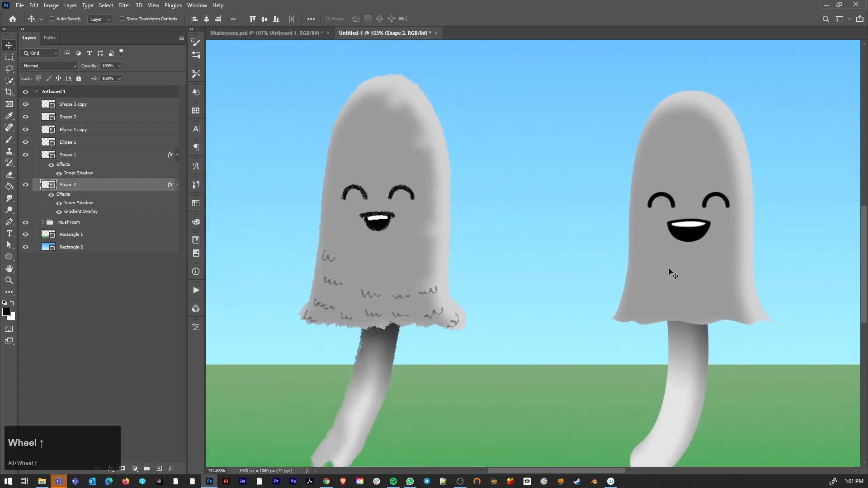
{"action": "left_click", "coordinate": [672, 273], "text": "ctrl"}
{"action": "double_click", "coordinate": [117, 160]}
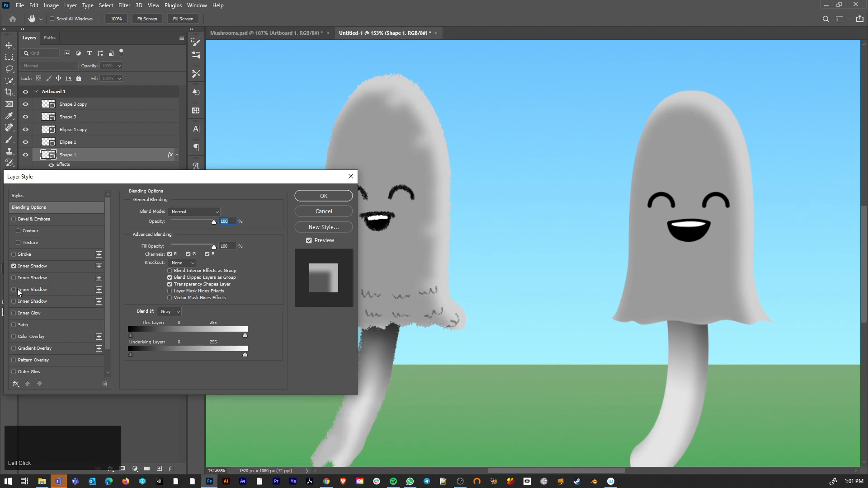
{"action": "left_click", "coordinate": [14, 313]}
{"action": "left_click", "coordinate": [36, 314]}
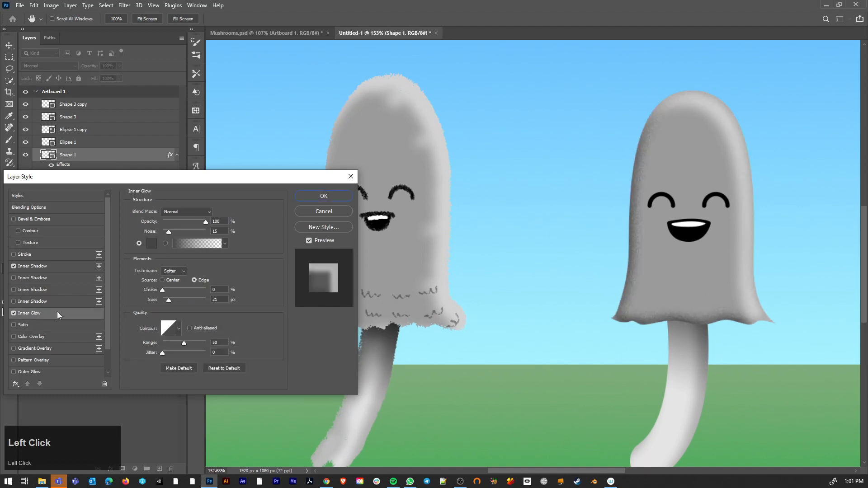
{"action": "left_click_drag", "start_coordinate": [170, 231], "coordinate": [261, 243]}
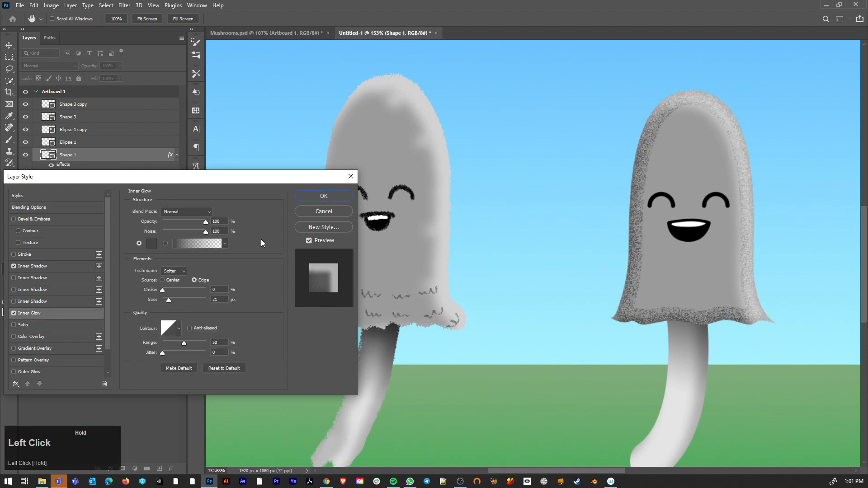
{"action": "left_click_drag", "start_coordinate": [204, 240], "coordinate": [188, 221]}
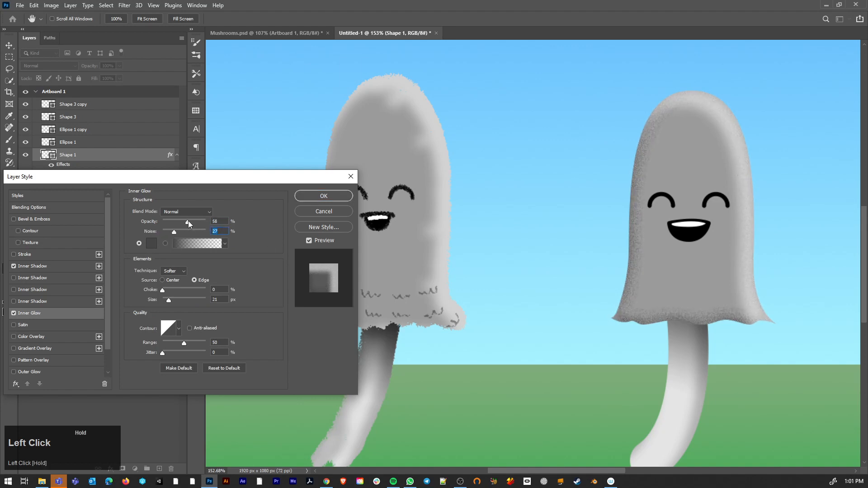
{"action": "left_click", "coordinate": [319, 197]}
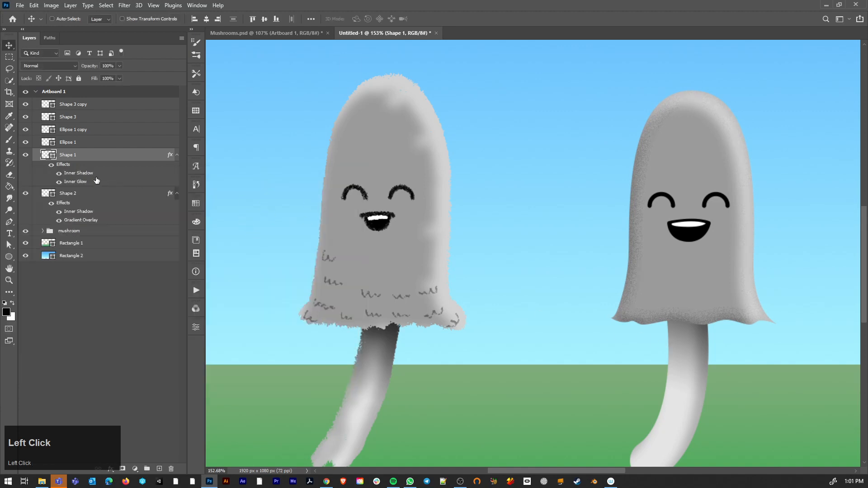
Add an Inner Glow with 15% noise and reduced opacity to the vector stem.
{"action": "double_click", "coordinate": [90, 196]}
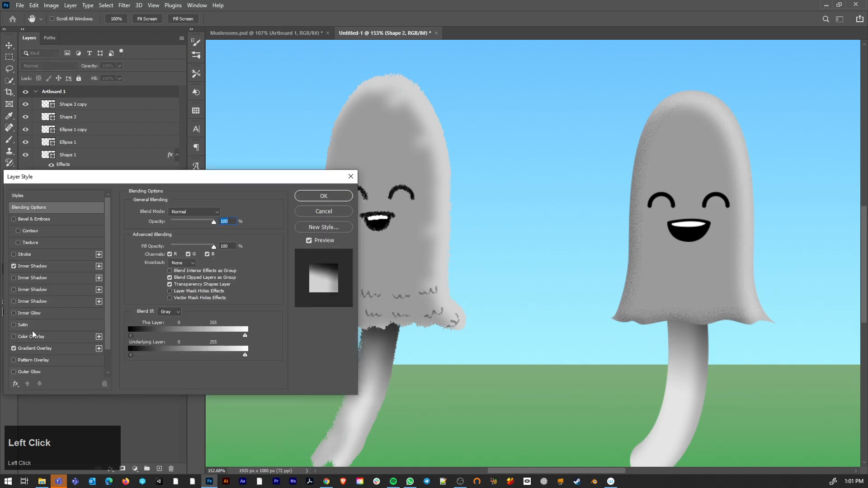
{"action": "left_click", "coordinate": [14, 313]}
{"action": "left_click", "coordinate": [38, 316]}
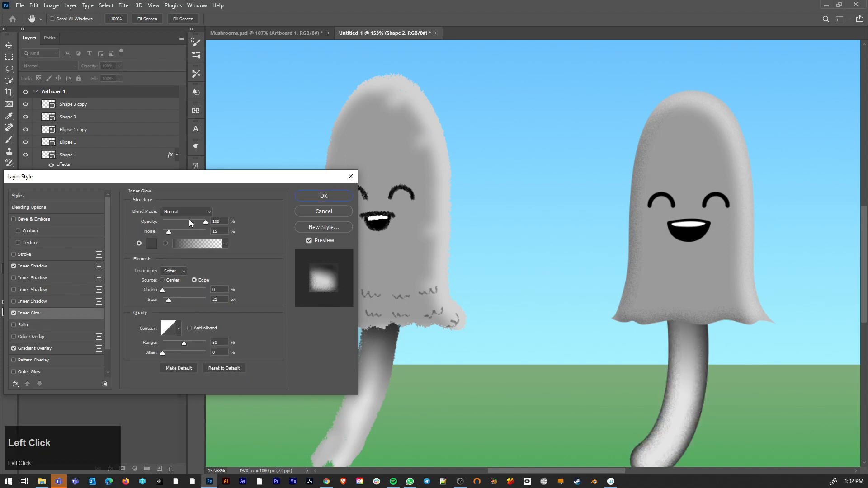
{"action": "left_click_drag", "start_coordinate": [189, 220], "coordinate": [185, 219]}
{"action": "left_click", "coordinate": [311, 196]}
{"action": "scroll", "coordinate": [750, 347], "scroll_direction": "down", "scroll_amount": 2}
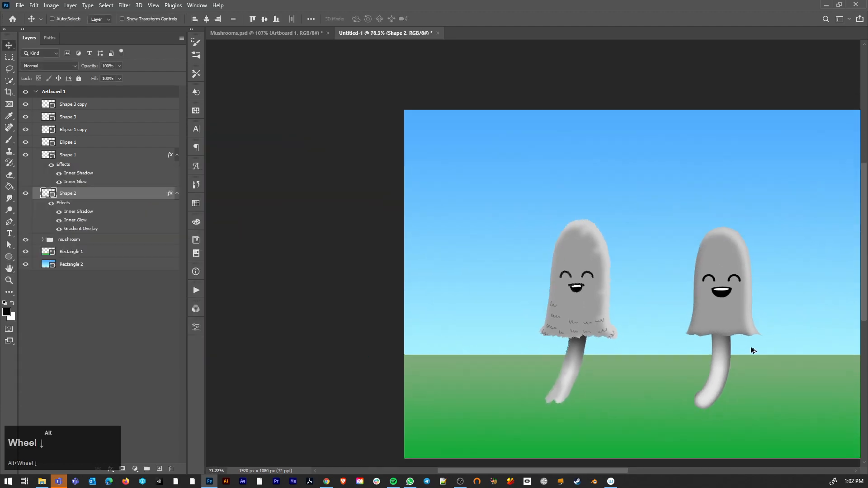
{"action": "scroll", "coordinate": [742, 369], "scroll_direction": "up", "scroll_amount": 6}
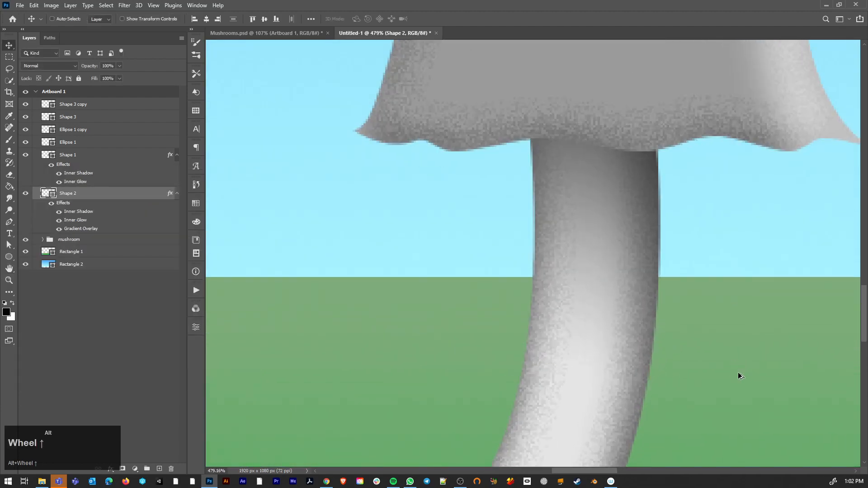
On a new layer above the vector cap, draw a small wavy scale mark near the cap's lower edge with the Freeform Pen.
{"action": "scroll", "coordinate": [737, 373], "scroll_direction": "down", "scroll_amount": 10}
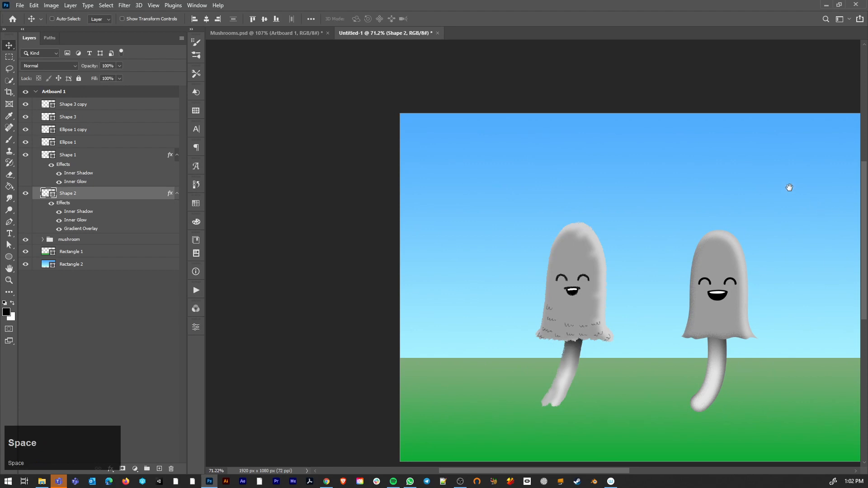
{"action": "left_click_drag", "start_coordinate": [786, 188], "coordinate": [618, 161]}
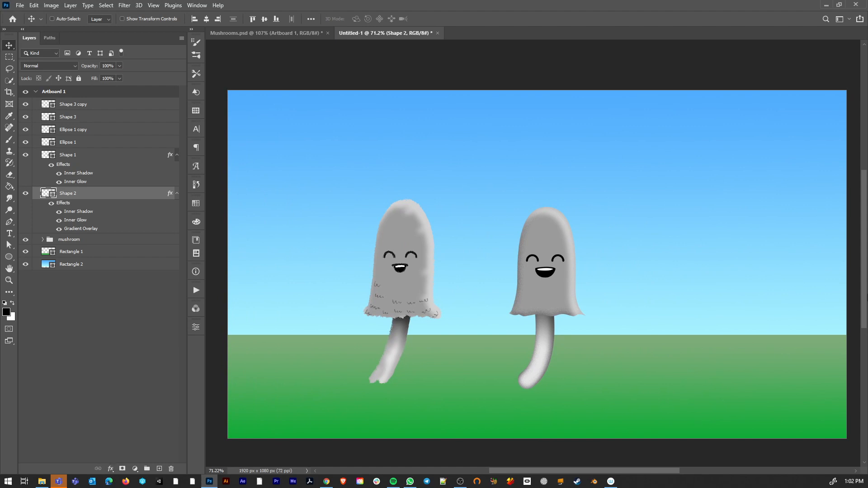
{"action": "scroll", "coordinate": [554, 322], "scroll_direction": "up", "scroll_amount": 5}
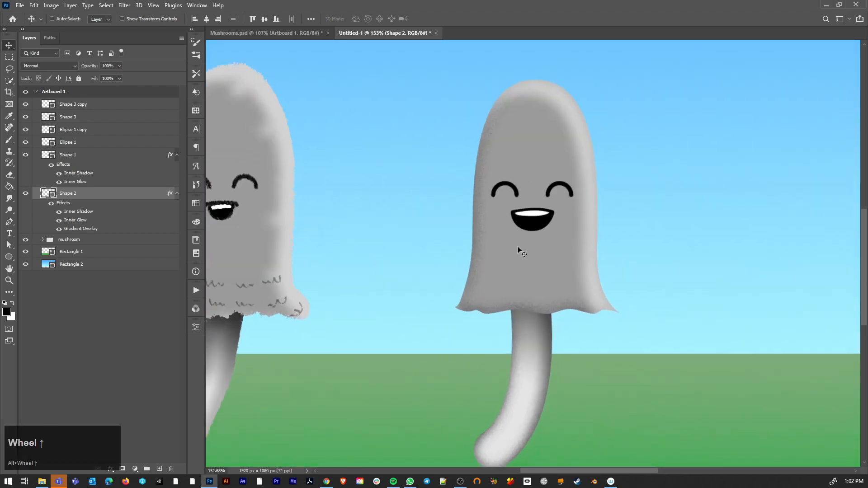
{"action": "left_click", "coordinate": [518, 267], "text": "ctrl"}
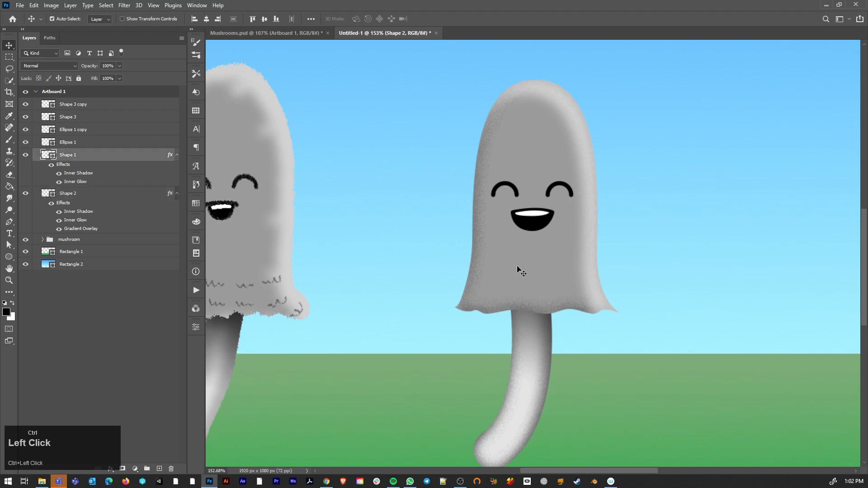
{"action": "left_click", "coordinate": [9, 222]}
{"action": "left_click_drag", "start_coordinate": [8, 224], "coordinate": [34, 231]}
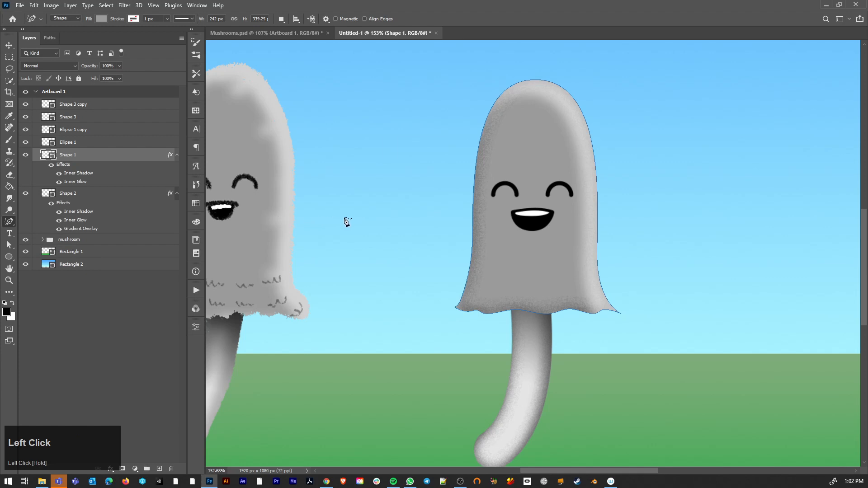
{"action": "left_click", "coordinate": [159, 468]}
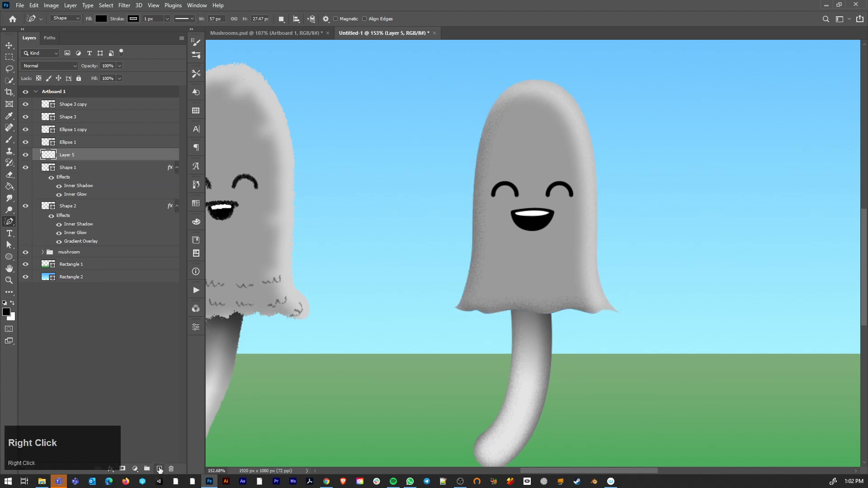
{"action": "left_click_drag", "start_coordinate": [485, 268], "coordinate": [506, 271]}
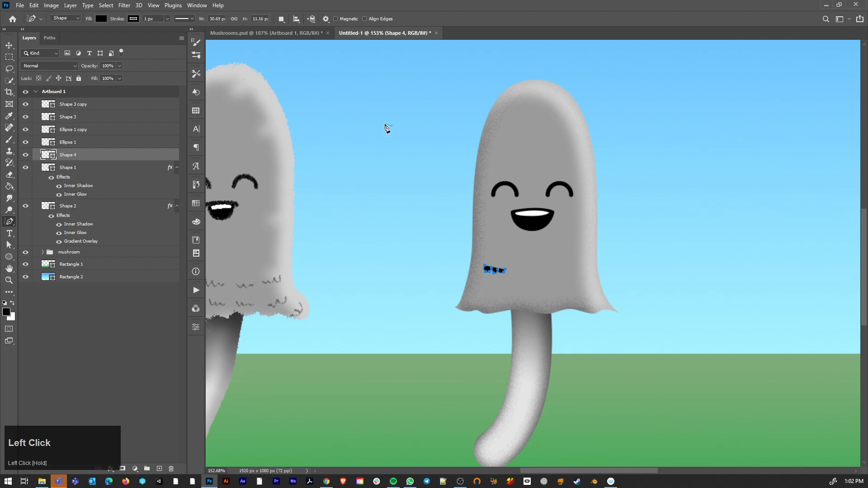
Remove the fill from the new scale mark, leaving only its 1 px black stroke.
{"action": "left_click", "coordinate": [101, 19]}
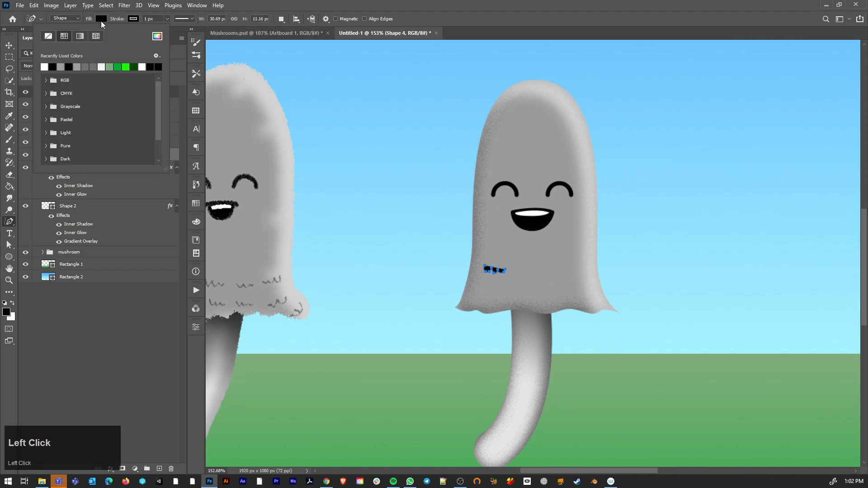
{"action": "left_click", "coordinate": [48, 39]}
{"action": "left_click", "coordinate": [7, 48]}
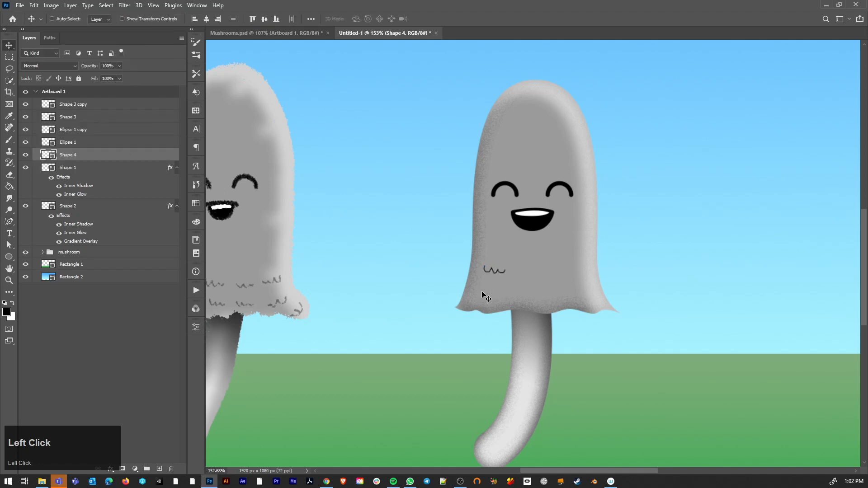
Draw more unfilled wavy scale marks on both sides and in the middle of the vector cap's lower part.
{"action": "key", "text": "p"}
{"action": "left_click_drag", "start_coordinate": [480, 291], "coordinate": [503, 293]}
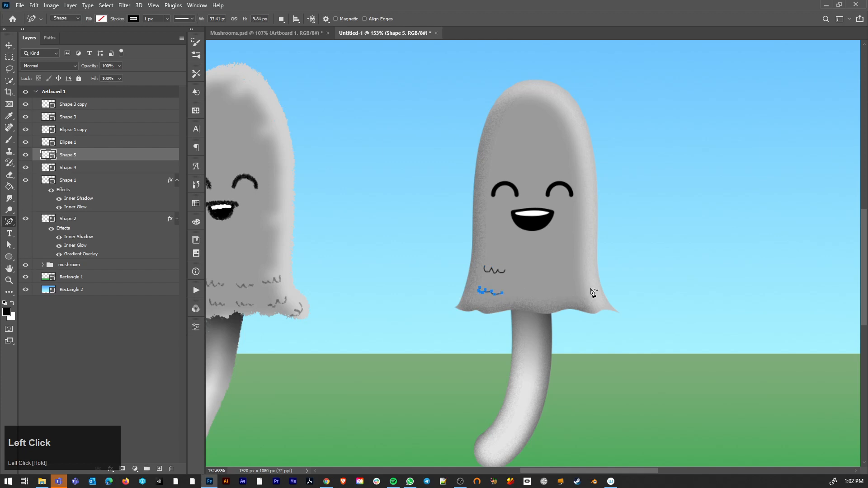
{"action": "left_click_drag", "start_coordinate": [592, 292], "coordinate": [574, 299]}
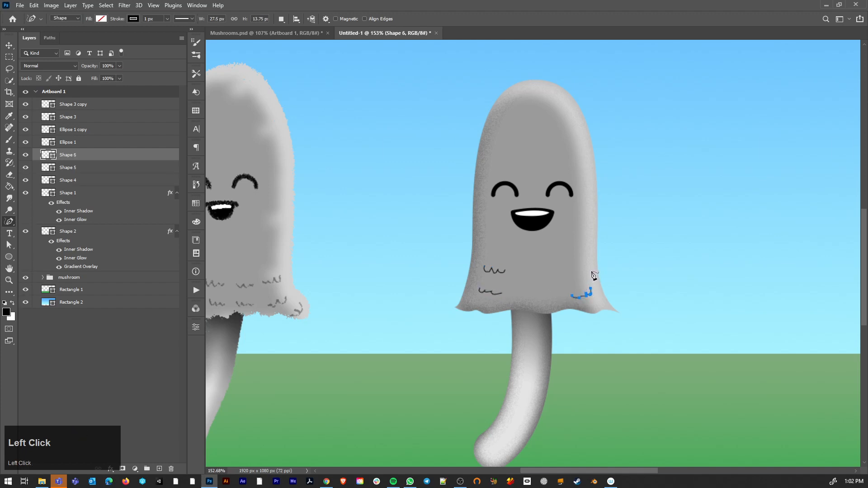
{"action": "mouse_move", "coordinate": [591, 270]}
{"action": "left_mouse_down"}
{"action": "mouse_move", "coordinate": [521, 299]}
{"action": "mouse_move", "coordinate": [537, 295]}
{"action": "left_mouse_up"}
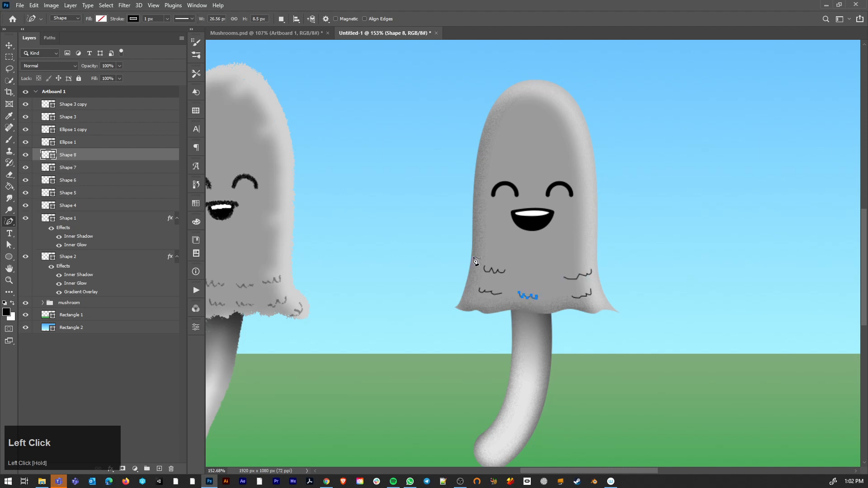
{"action": "left_click_drag", "start_coordinate": [478, 248], "coordinate": [492, 253]}
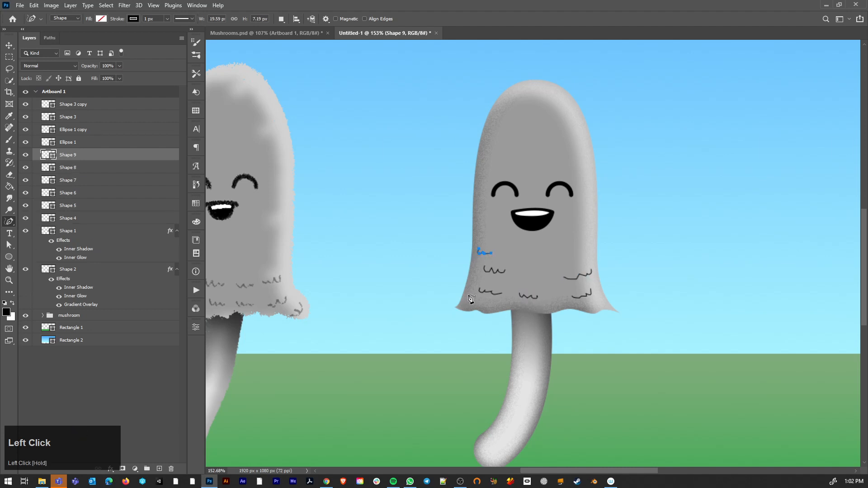
{"action": "left_click_drag", "start_coordinate": [470, 298], "coordinate": [482, 297]}
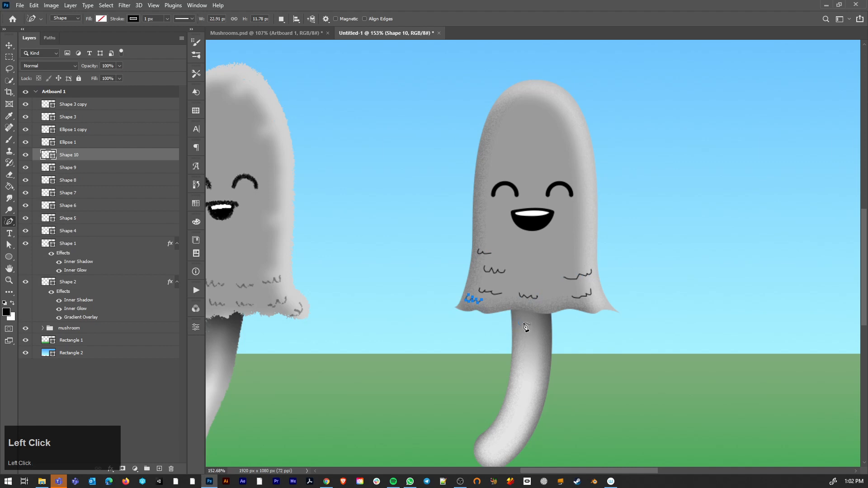
Draw four wavy marks down the vector stem's upper part and two more scale marks on the cap's lower part, undoing a stray stroke.
{"action": "mouse_move", "coordinate": [518, 323]}
{"action": "left_mouse_down"}
{"action": "mouse_move", "coordinate": [529, 324]}
{"action": "mouse_move", "coordinate": [524, 340]}
{"action": "mouse_move", "coordinate": [536, 340]}
{"action": "mouse_move", "coordinate": [520, 338]}
{"action": "mouse_move", "coordinate": [532, 337]}
{"action": "mouse_move", "coordinate": [520, 353]}
{"action": "mouse_move", "coordinate": [530, 350]}
{"action": "mouse_move", "coordinate": [527, 364]}
{"action": "left_mouse_up"}
{"action": "key", "text": "ctrl+z"}
{"action": "mouse_move", "coordinate": [592, 258]}
{"action": "left_mouse_down"}
{"action": "mouse_move", "coordinate": [573, 264]}
{"action": "mouse_move", "coordinate": [556, 293]}
{"action": "mouse_move", "coordinate": [565, 288]}
{"action": "left_mouse_up"}
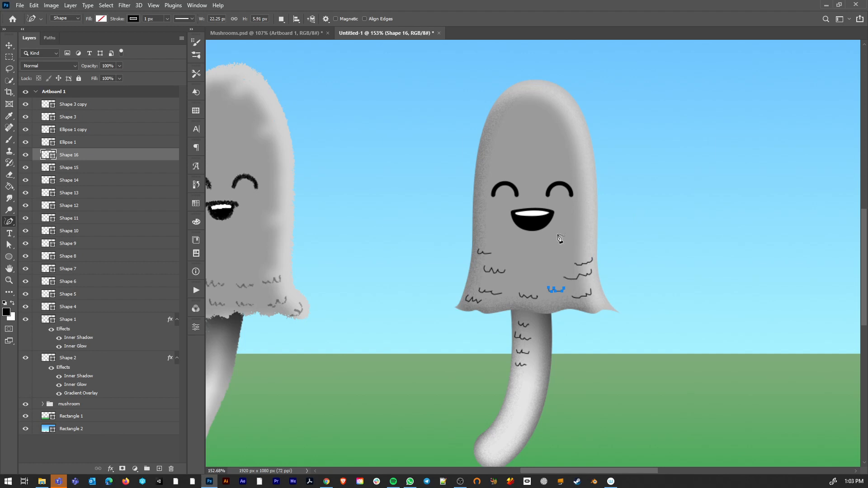
{"action": "scroll", "coordinate": [564, 277], "scroll_direction": "up", "scroll_amount": 3}
{"action": "key", "text": "a"}
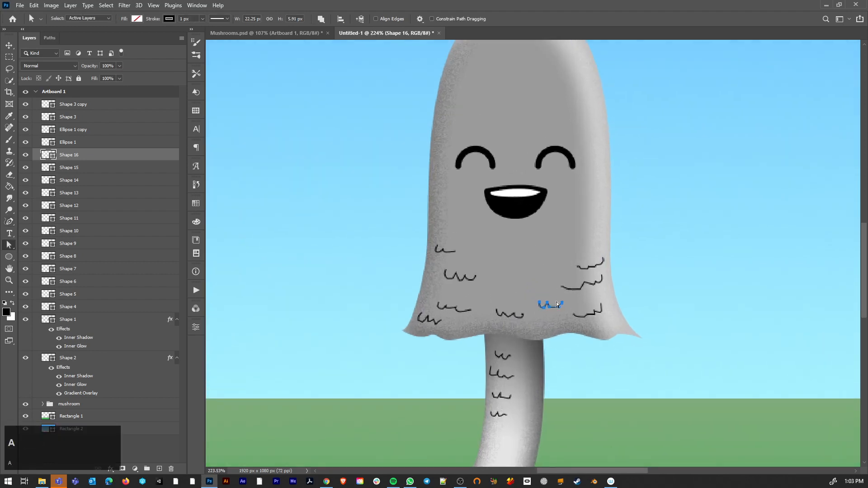
{"action": "left_click", "coordinate": [569, 288]}
{"action": "scroll", "coordinate": [505, 326], "scroll_direction": "down", "scroll_amount": 5}
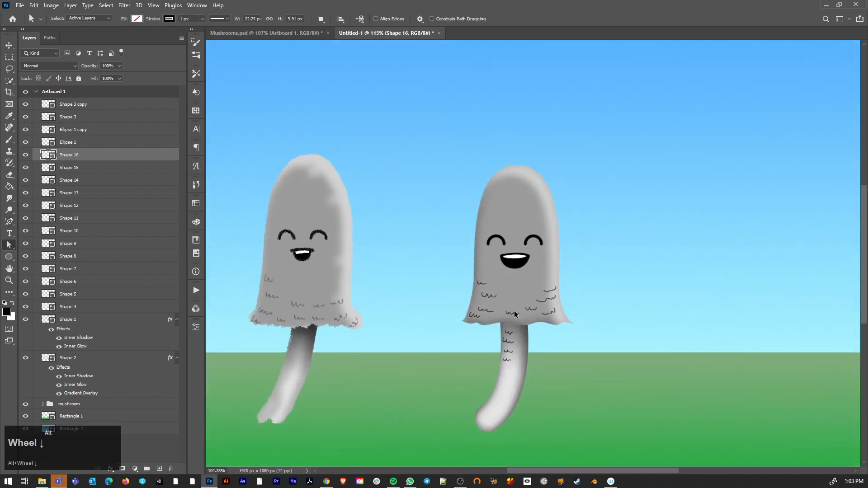
Group the face shapes and scale marks, from Shape 4 up to Shape 3 copy, and expand the group.
{"action": "left_click", "coordinate": [25, 319]}
{"action": "left_click", "coordinate": [25, 320]}
{"action": "left_click", "coordinate": [46, 306]}
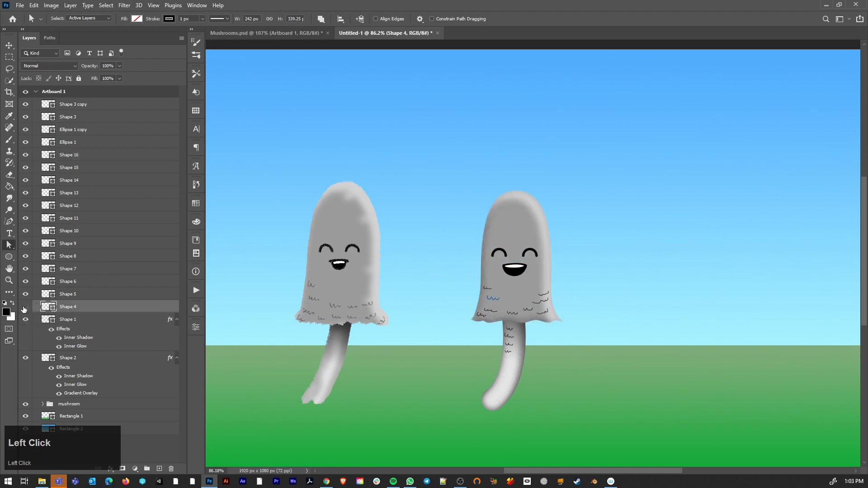
{"action": "left_click", "coordinate": [92, 109], "text": "shift"}
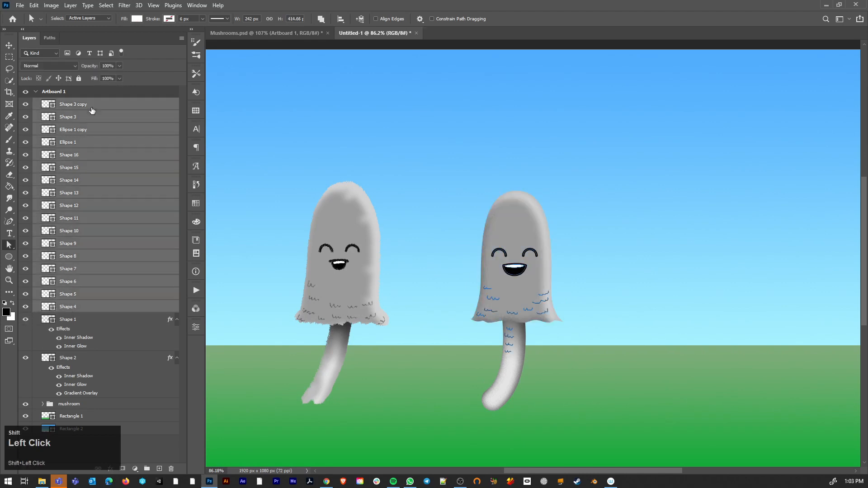
{"action": "key", "text": "ctrl+g"}
{"action": "left_click", "coordinate": [26, 104]}
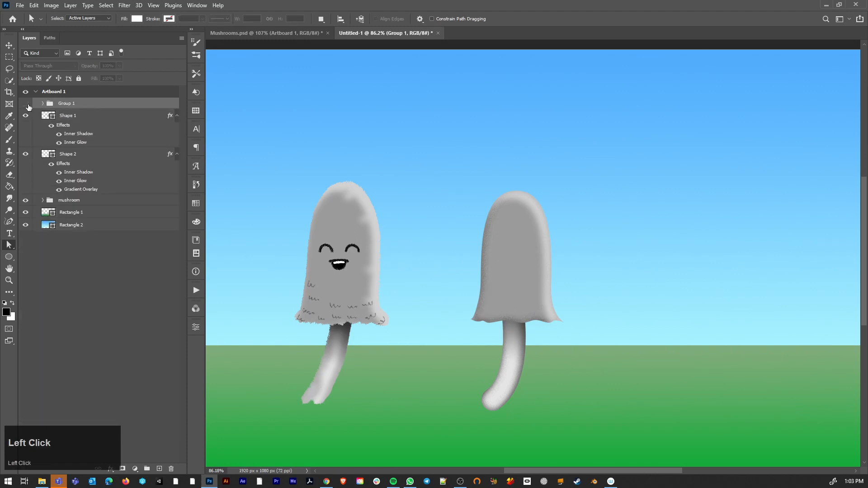
{"action": "left_click", "coordinate": [26, 103]}
{"action": "left_click", "coordinate": [42, 103]}
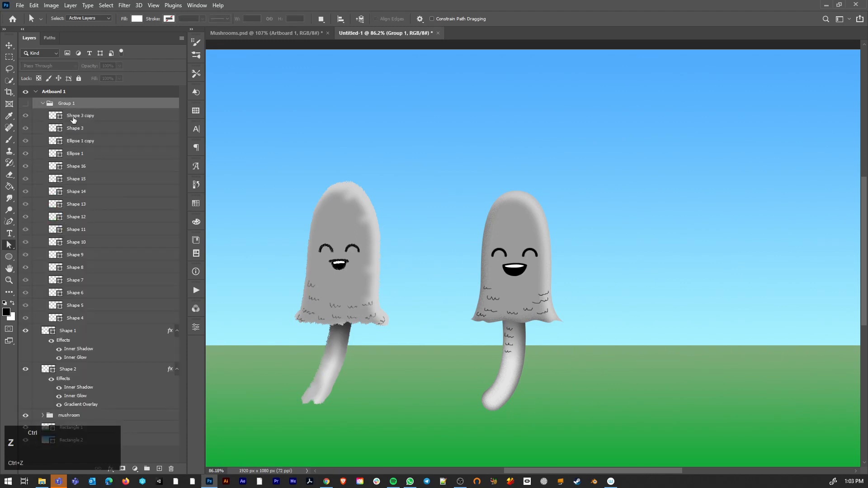
{"action": "key", "text": "ctrl+z"}
{"action": "key", "text": "ctrl+z"}
Group the face layers Ellipse 1, Ellipse 1 copy, Shape 3 and Shape 3 copy inside Group 1, checking the result by toggling its visibility.
{"action": "left_click", "coordinate": [82, 155]}
{"action": "left_click", "coordinate": [85, 141], "text": "shift"}
{"action": "left_click", "coordinate": [90, 129], "text": "shift"}
{"action": "left_click", "coordinate": [93, 117], "text": "shift"}
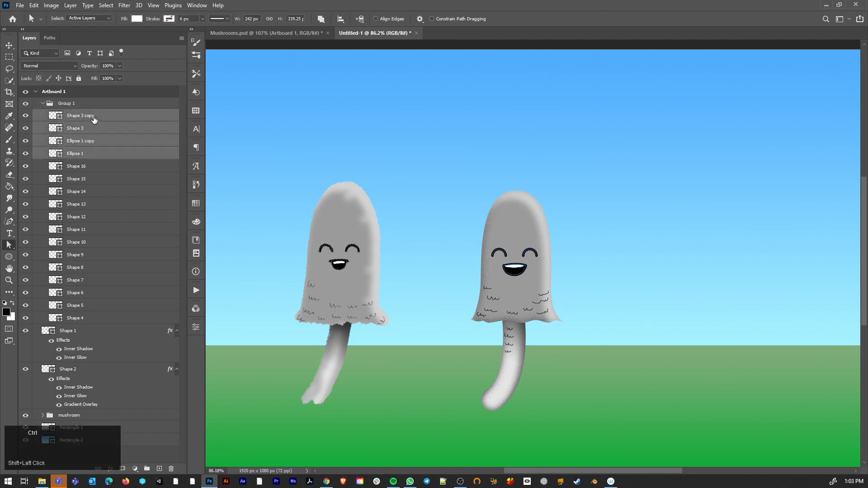
{"action": "key", "text": "ctrl+g"}
{"action": "left_click", "coordinate": [26, 116]}
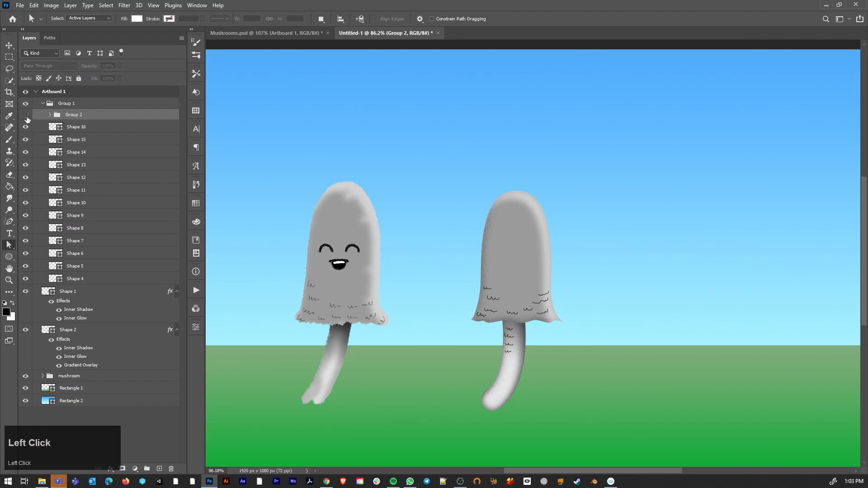
{"action": "left_click", "coordinate": [26, 115]}
Group the scale marks, Shape 4 through Shape 16, and reduce the group's opacity to 37%.
{"action": "left_click", "coordinate": [100, 129]}
{"action": "left_click", "coordinate": [84, 278], "text": "shift"}
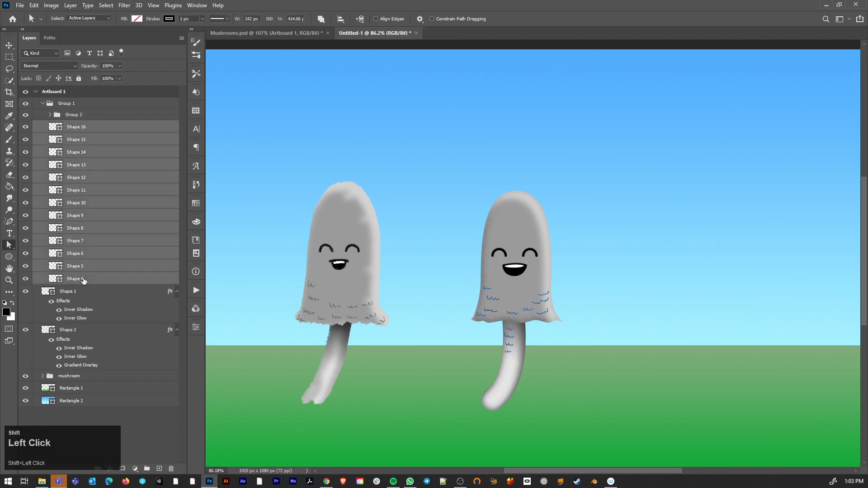
{"action": "key", "text": "ctrl+g"}
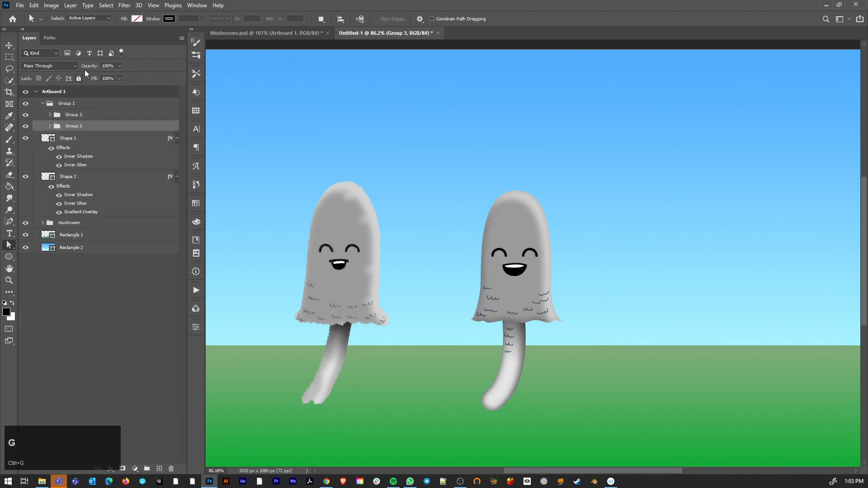
{"action": "left_click", "coordinate": [120, 66]}
{"action": "left_click_drag", "start_coordinate": [96, 76], "coordinate": [94, 75]}
Compare the raster and vector mushrooms side by side in full-screen mode at several zoom levels.
{"action": "key", "text": "space"}
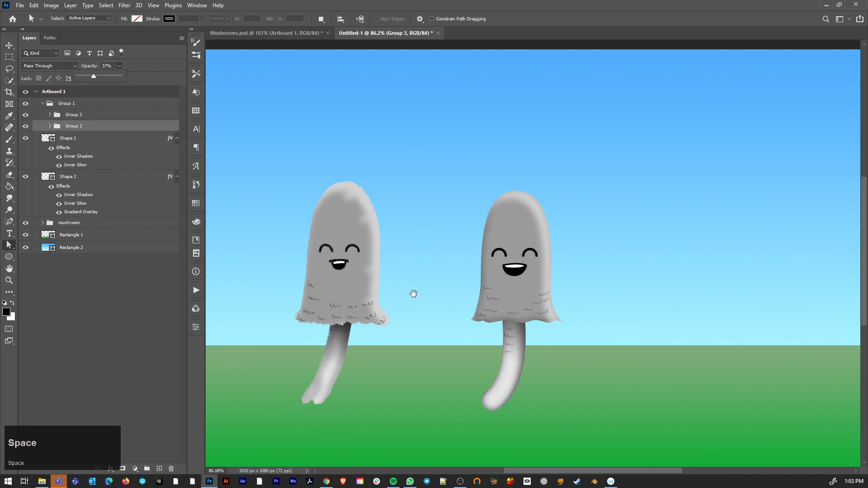
{"action": "left_click_drag", "start_coordinate": [413, 294], "coordinate": [503, 263]}
{"action": "scroll", "coordinate": [545, 289], "scroll_direction": "down", "scroll_amount": 1}
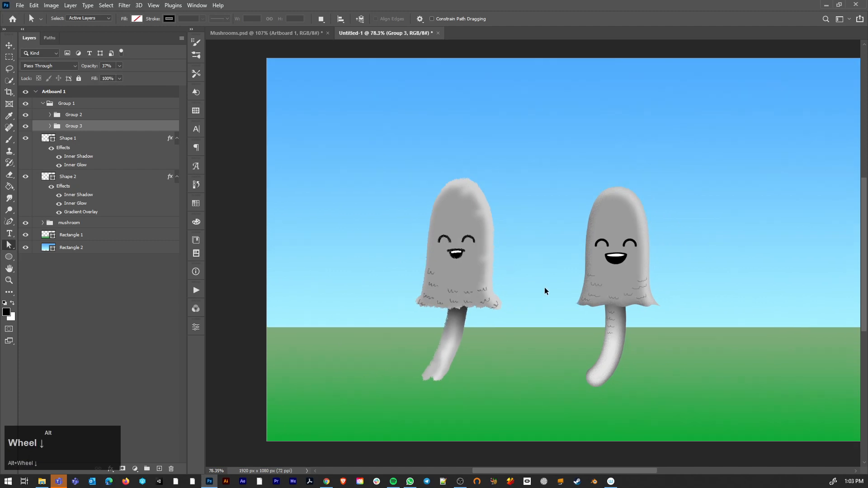
{"action": "key", "text": "f"}
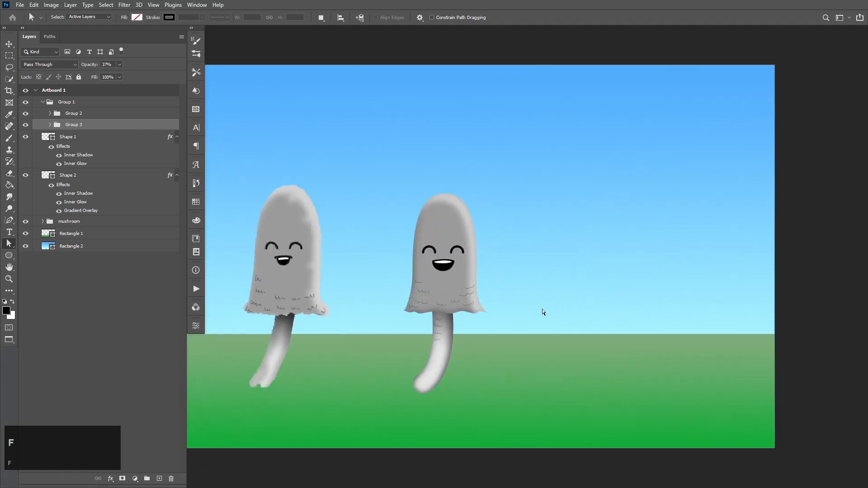
{"action": "key", "text": "f"}
{"action": "scroll", "coordinate": [414, 291], "scroll_direction": "up", "scroll_amount": 1}
{"action": "key", "text": "alt+space"}
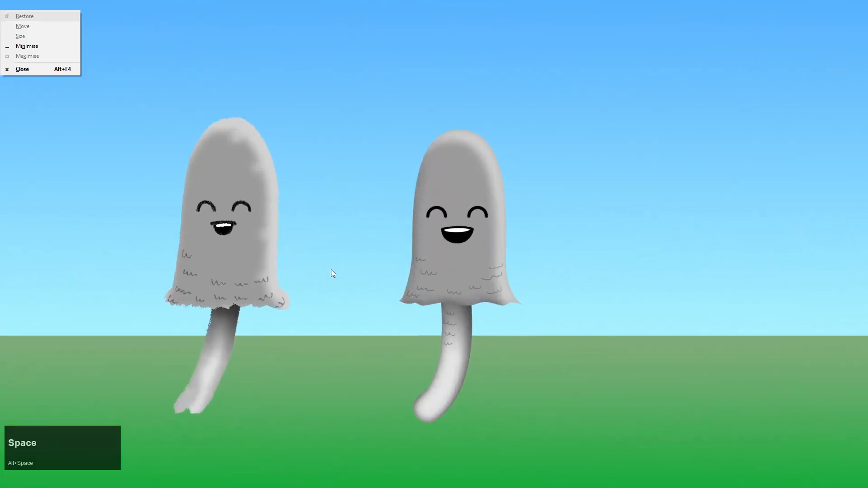
{"action": "left_click", "coordinate": [332, 270]}
{"action": "key", "text": "space"}
{"action": "left_click_drag", "start_coordinate": [351, 249], "coordinate": [407, 277]}
{"action": "scroll", "coordinate": [411, 303], "scroll_direction": "up", "scroll_amount": 1}
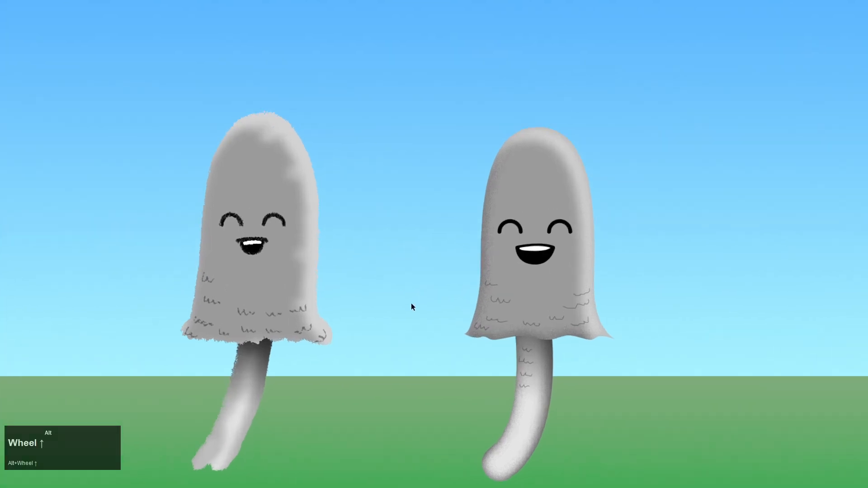
{"action": "left_click", "coordinate": [410, 300]}
{"action": "key", "text": "space"}
{"action": "left_click_drag", "start_coordinate": [402, 273], "coordinate": [428, 257]}
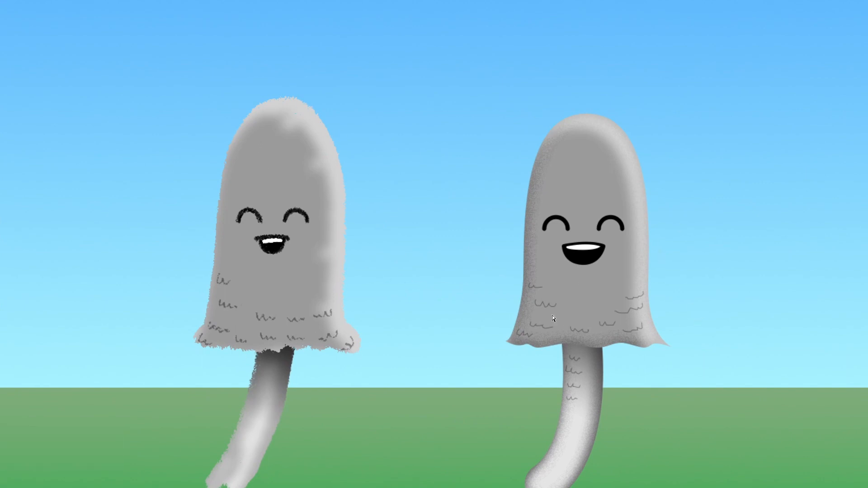
{"action": "scroll", "coordinate": [443, 311], "scroll_direction": "up", "scroll_amount": 3}
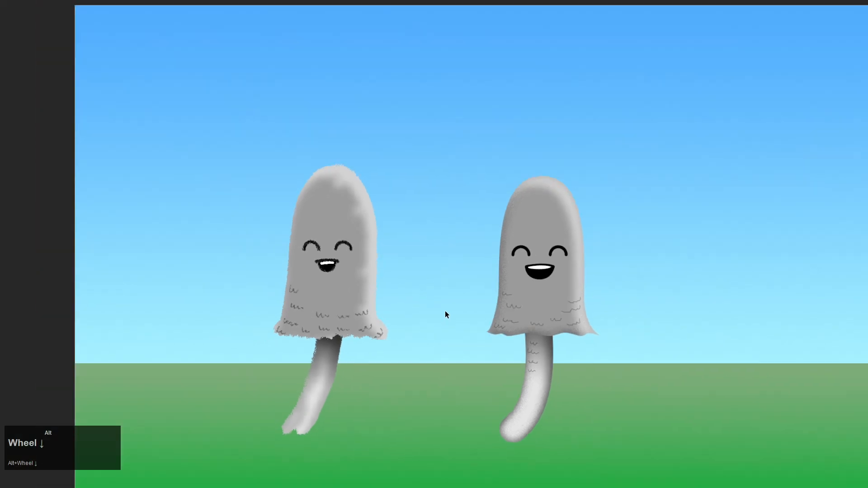
{"action": "scroll", "coordinate": [450, 312], "scroll_direction": "up", "scroll_amount": 4}
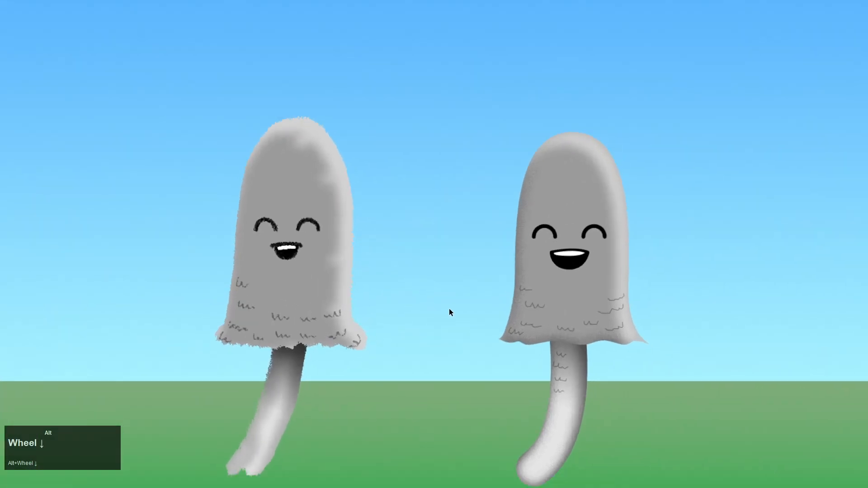
{"action": "scroll", "coordinate": [450, 311], "scroll_direction": "down", "scroll_amount": 2}
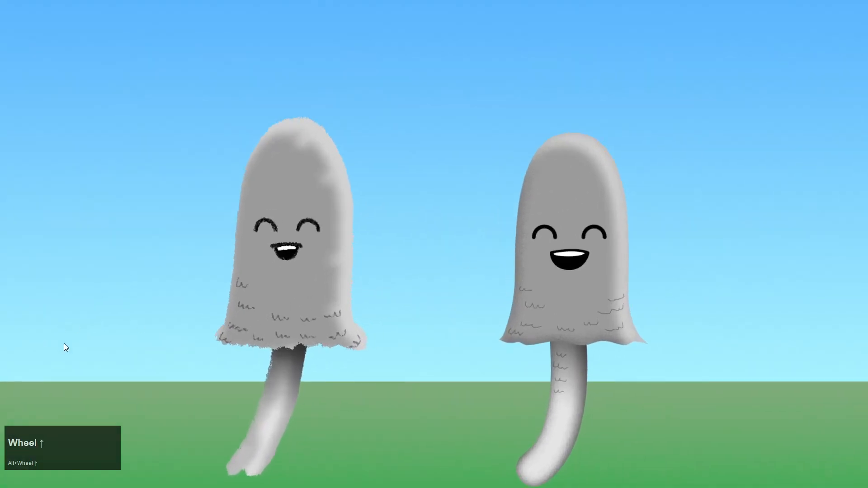